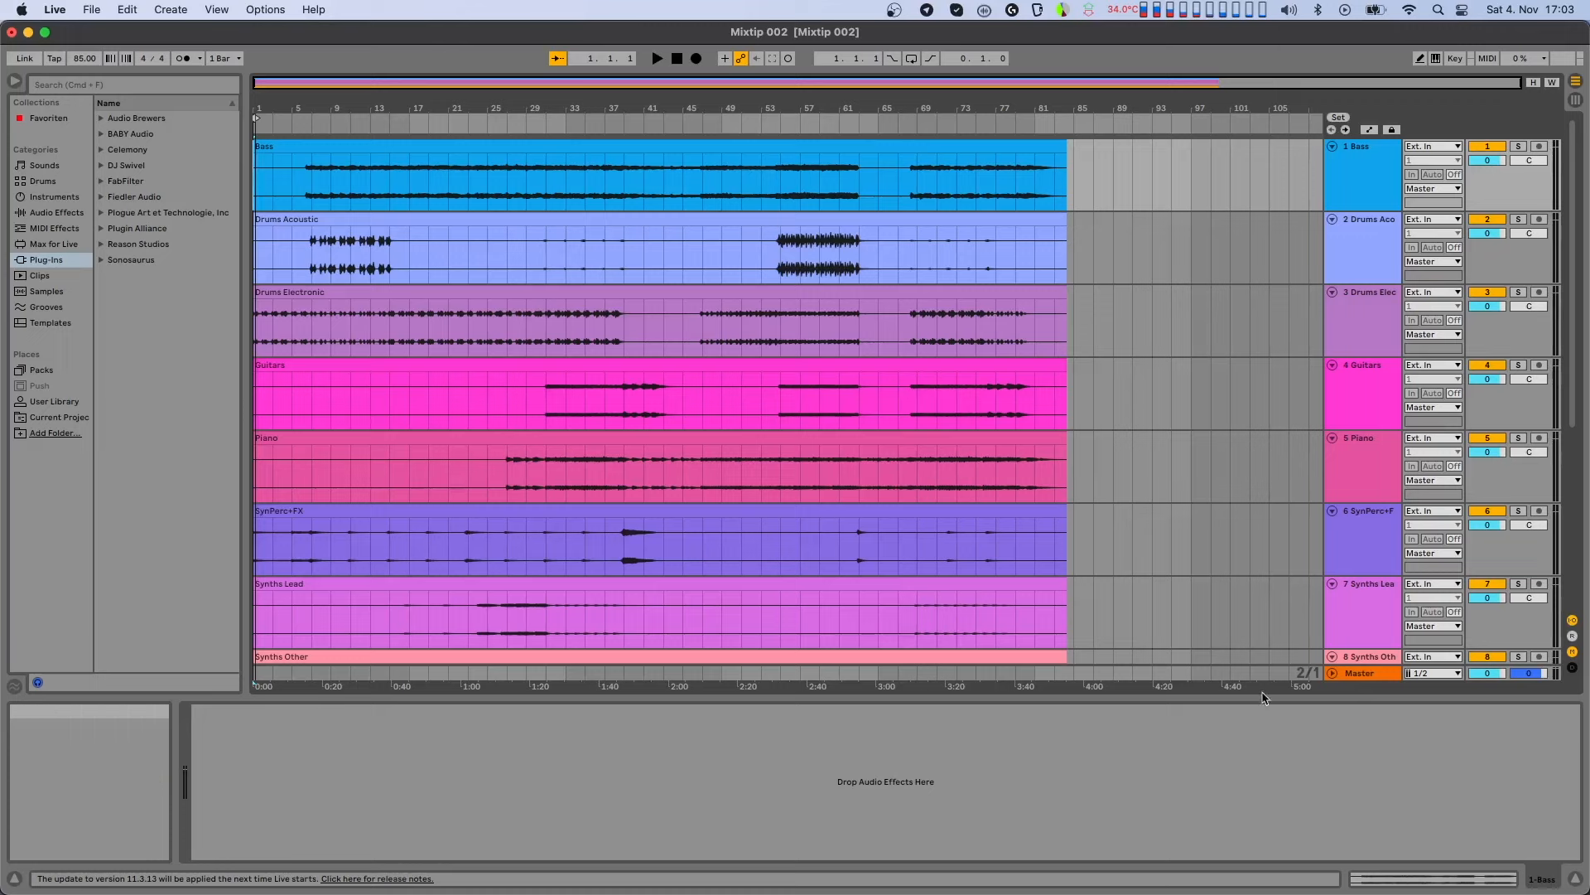
- Insert Fiedler Audio's Dolby Atmos Composer plug-in on the Master track
{"action": "left_click", "coordinate": [1360, 675]}
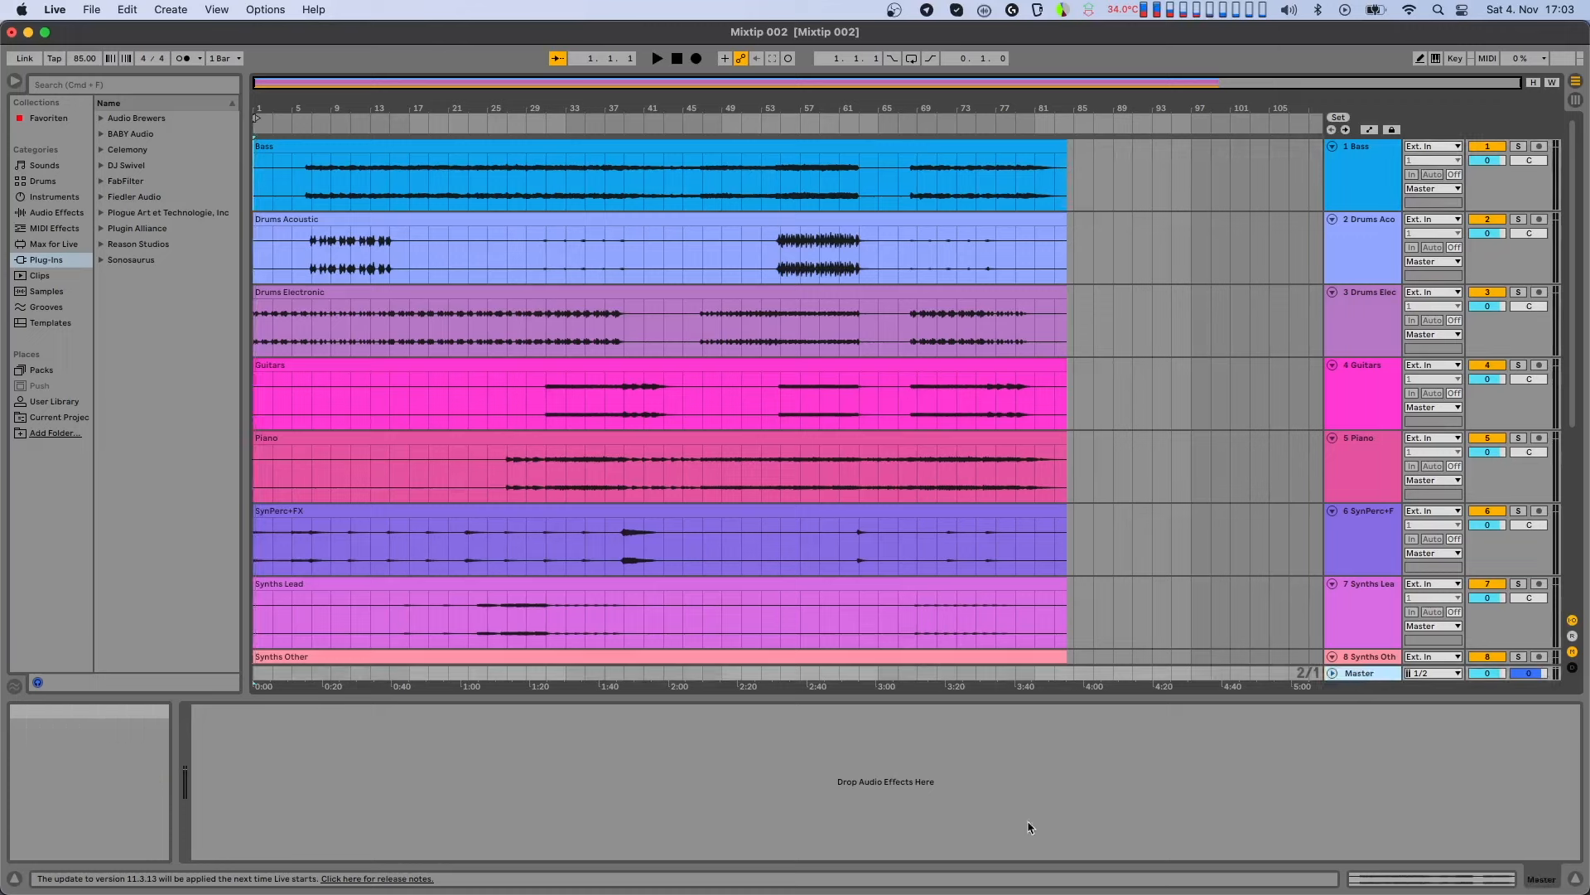
{"action": "left_click", "coordinate": [102, 198]}
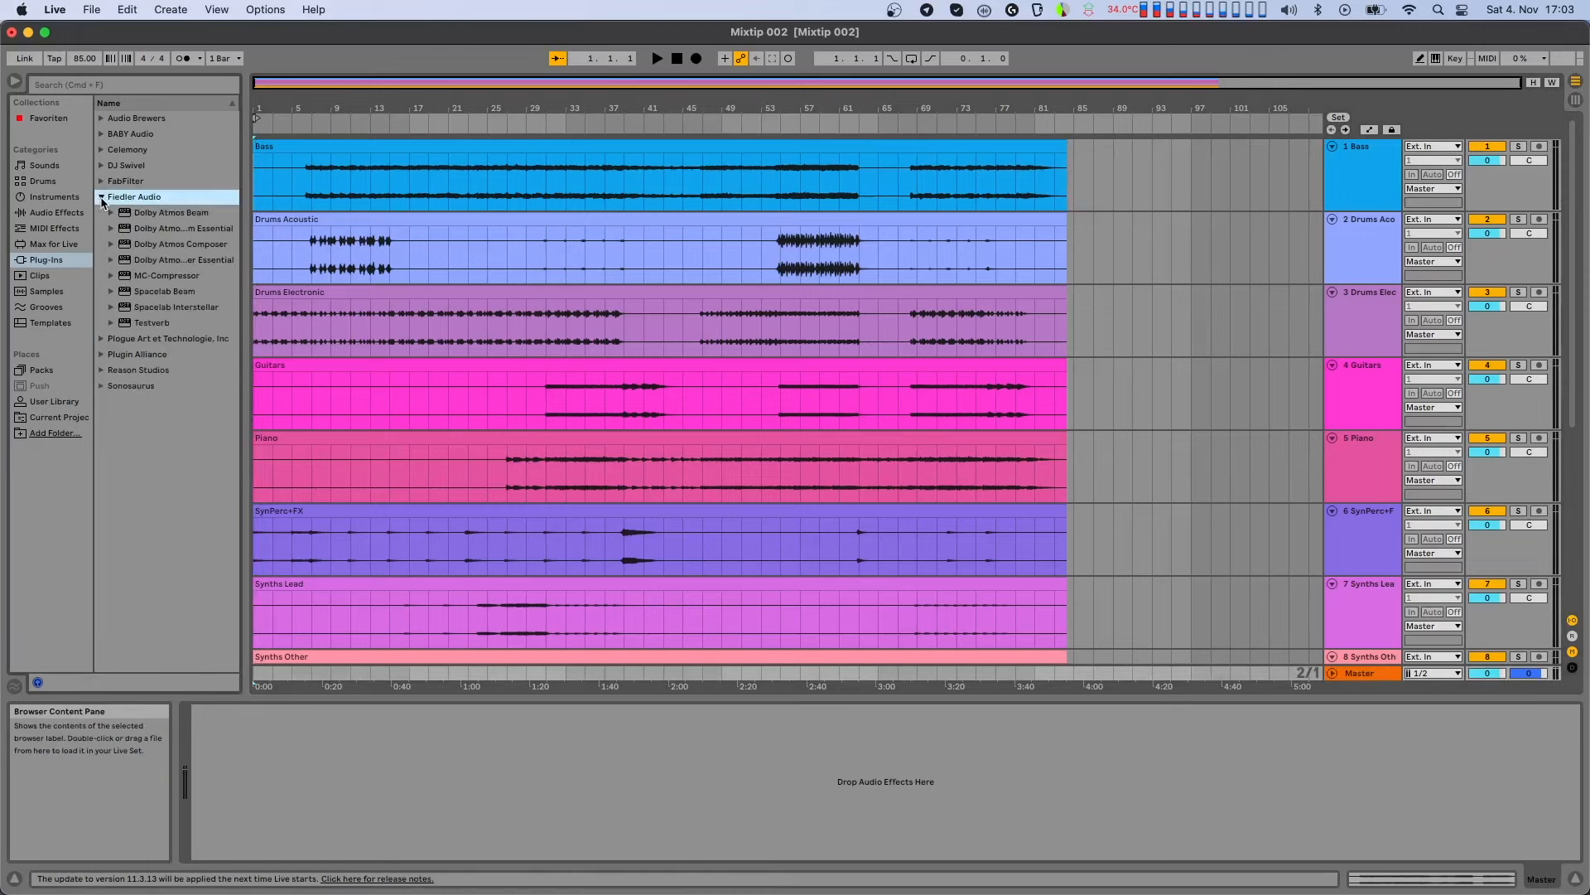
{"action": "left_click_drag", "start_coordinate": [129, 244], "coordinate": [253, 749]}
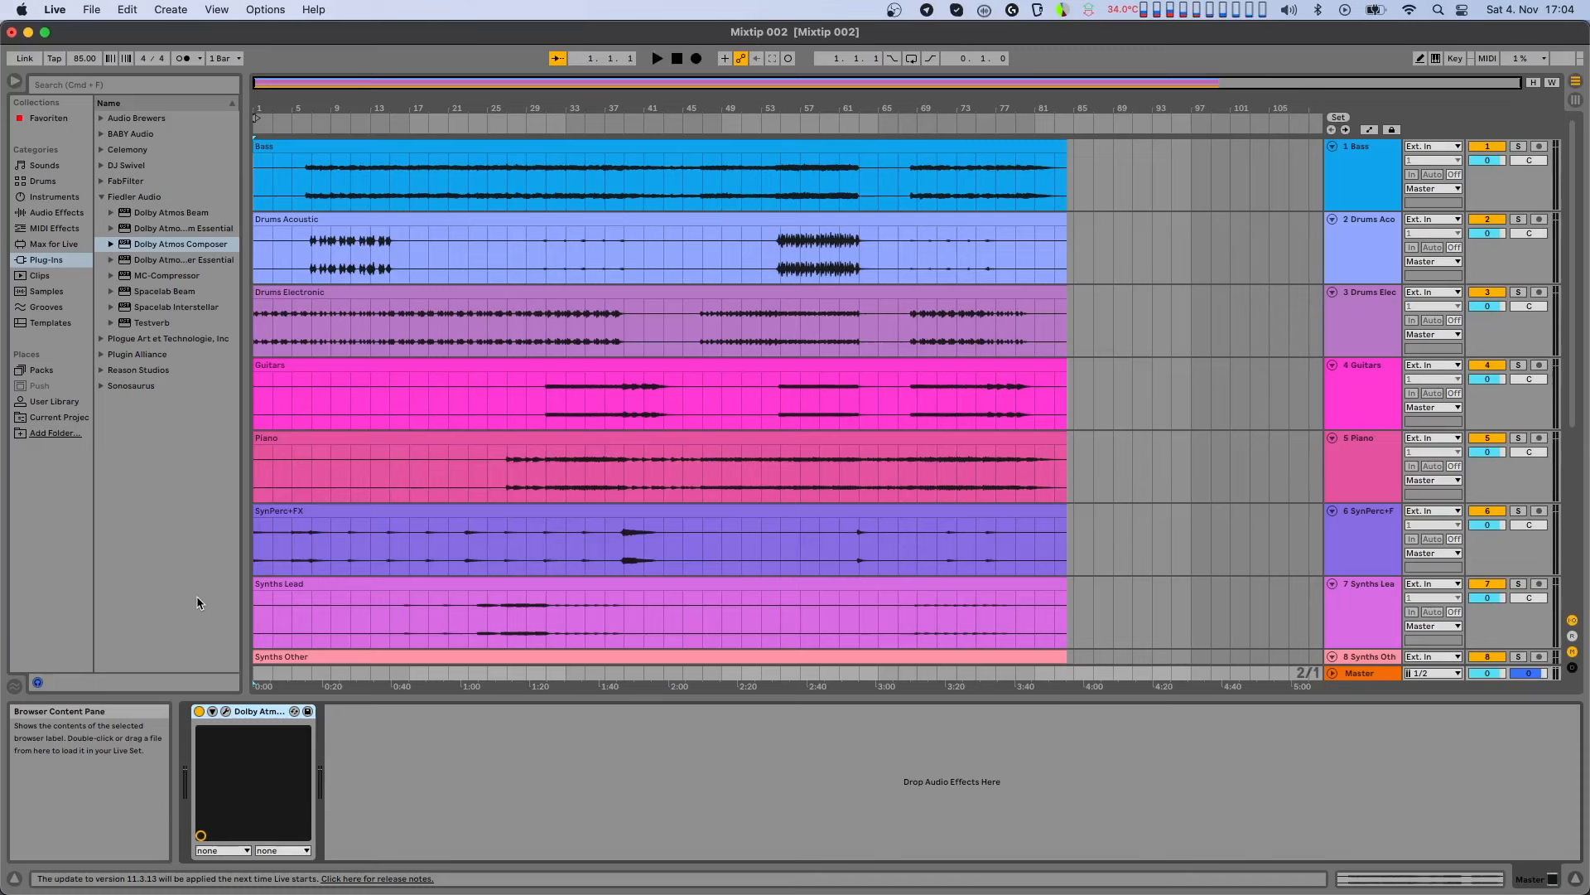
- Insert eleven return tracks, A through K, one for each audio track
{"action": "left_click", "coordinate": [171, 9]}
{"action": "left_click", "coordinate": [207, 70]}
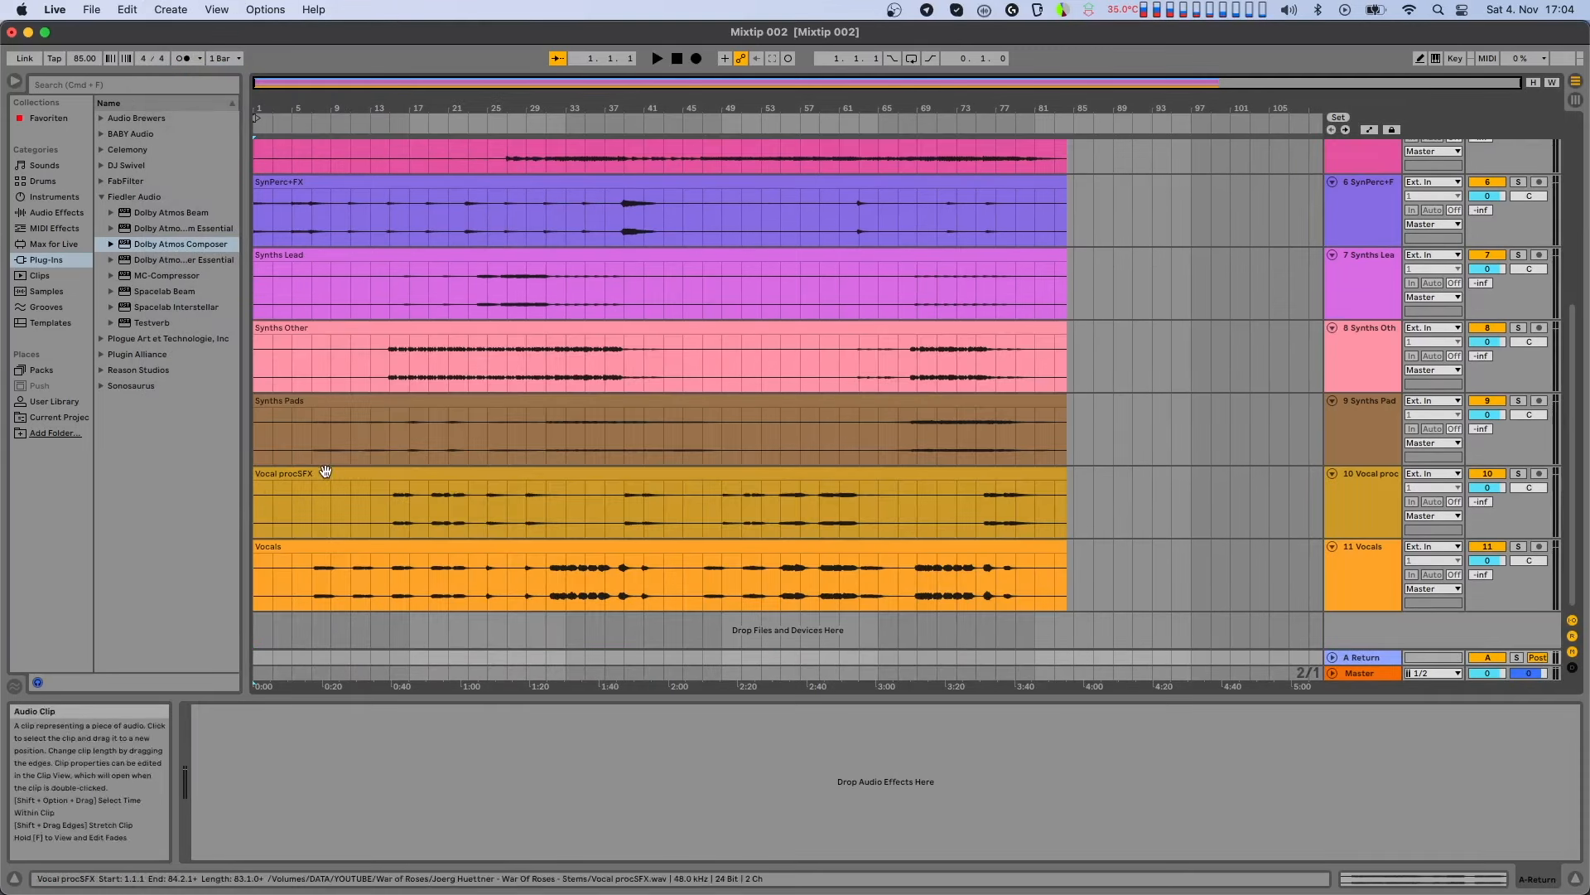
{"action": "left_click", "coordinate": [171, 9]}
{"action": "left_click", "coordinate": [189, 72]}
{"action": "left_click", "coordinate": [170, 9]}
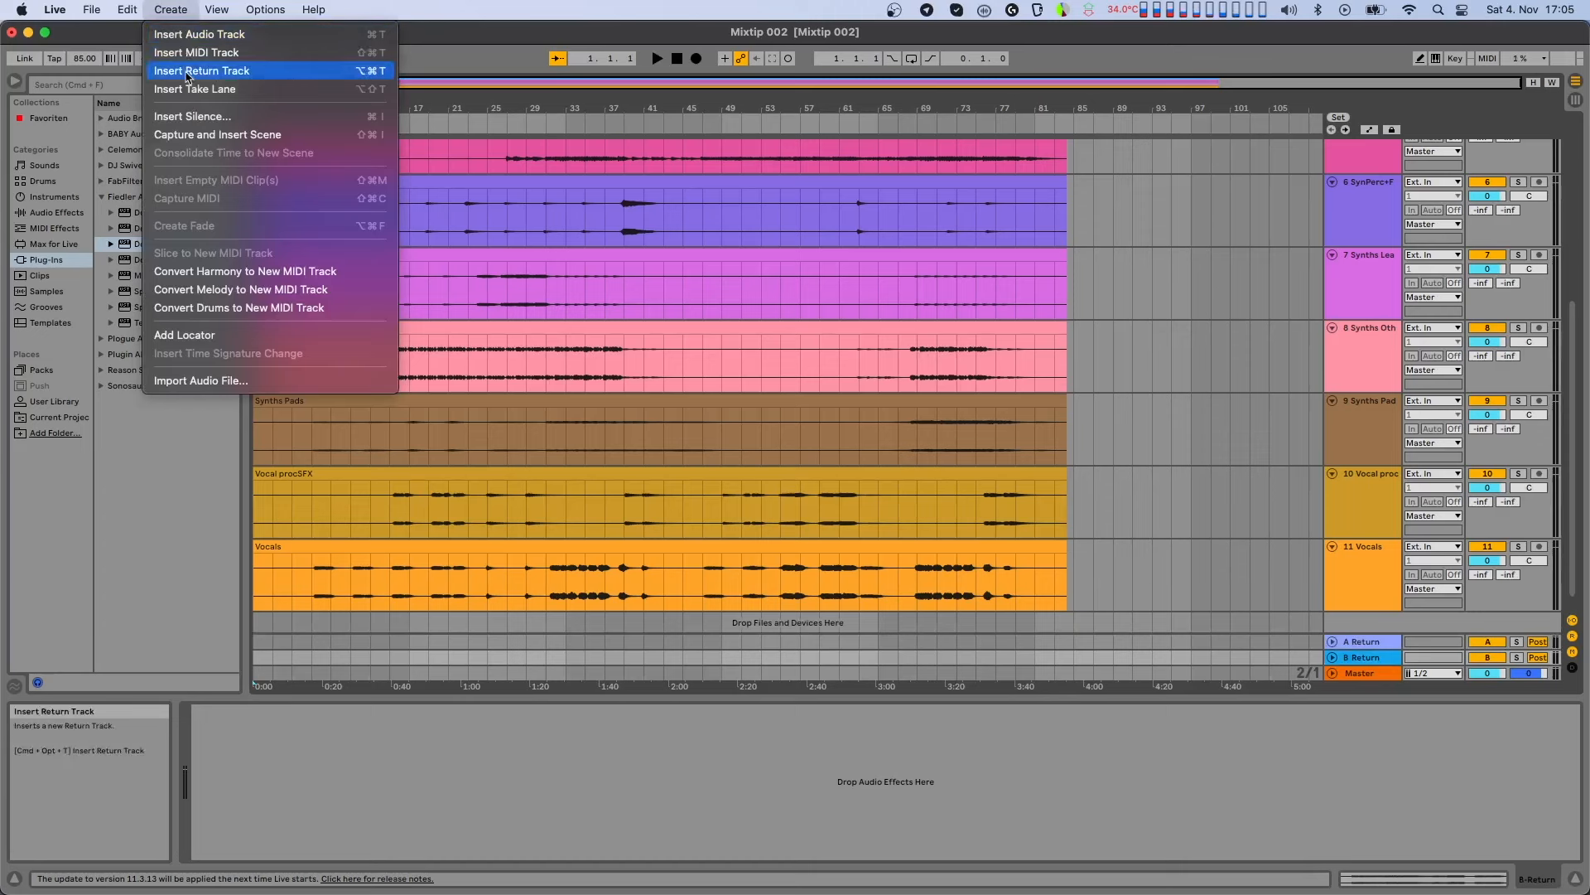
{"action": "left_click", "coordinate": [187, 73]}
{"action": "left_click", "coordinate": [171, 9]}
{"action": "left_click", "coordinate": [185, 73]}
{"action": "left_click", "coordinate": [170, 9]}
{"action": "left_click", "coordinate": [183, 73]}
{"action": "left_click", "coordinate": [170, 9]}
{"action": "left_click", "coordinate": [184, 73]}
{"action": "left_click", "coordinate": [171, 9]}
{"action": "left_click", "coordinate": [184, 73]}
{"action": "left_click", "coordinate": [170, 9]}
{"action": "left_click", "coordinate": [185, 73]}
{"action": "left_click", "coordinate": [170, 9]}
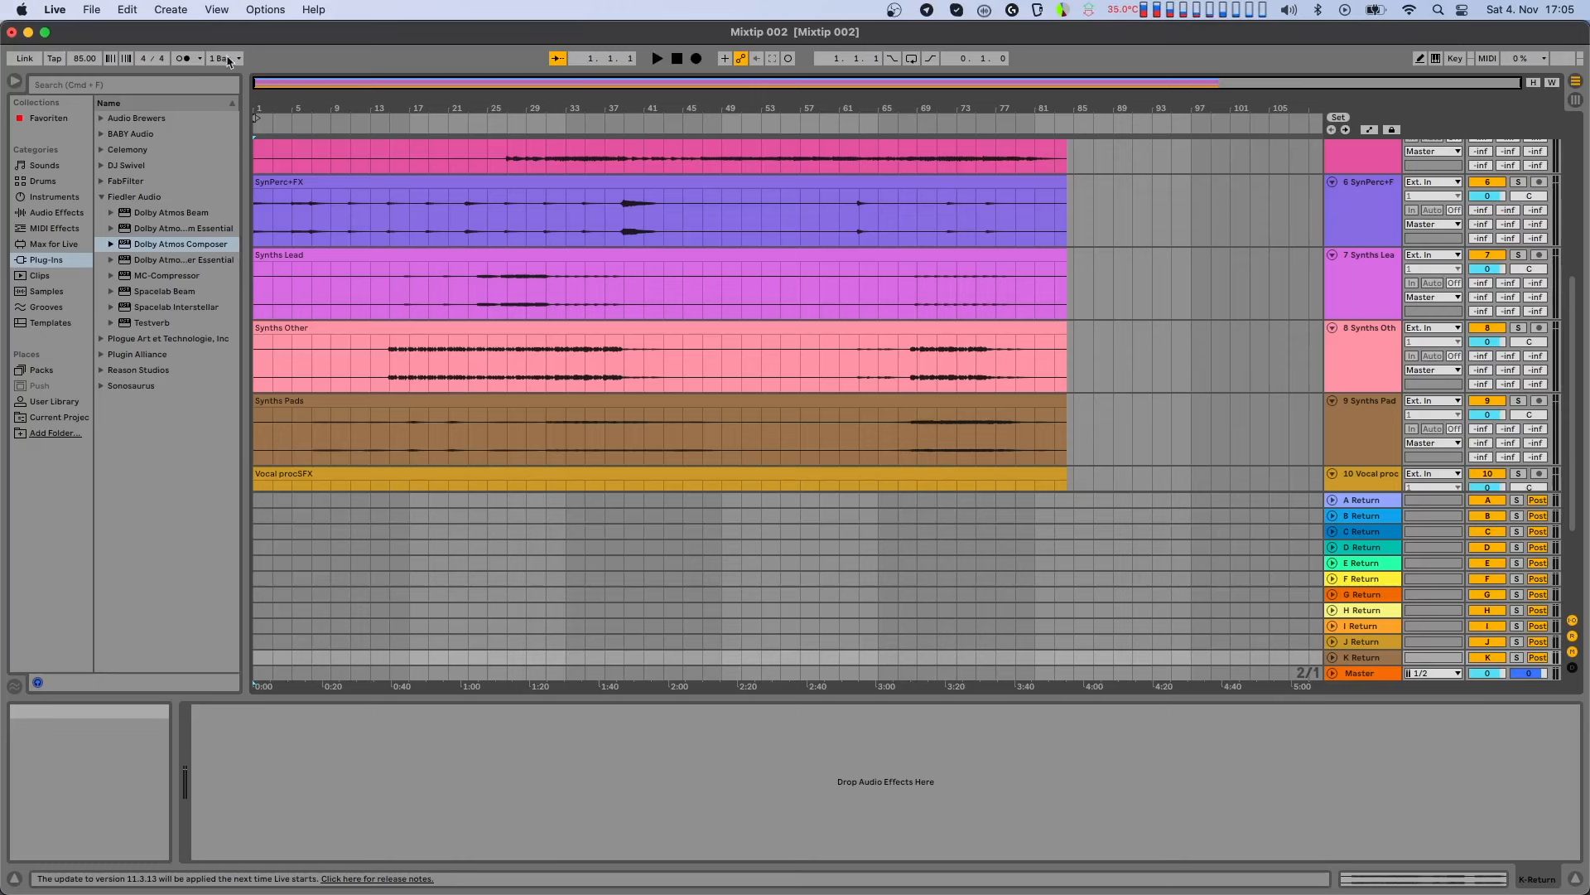
- In Session View, rename return tracks C, D and E as Drums Electronic, Guitars and Piano
{"action": "key", "text": "Tab"}
{"action": "right_click", "coordinate": [799, 83]}
{"action": "left_click", "coordinate": [812, 111]}
{"action": "type", "text": "Drums Electronic"}
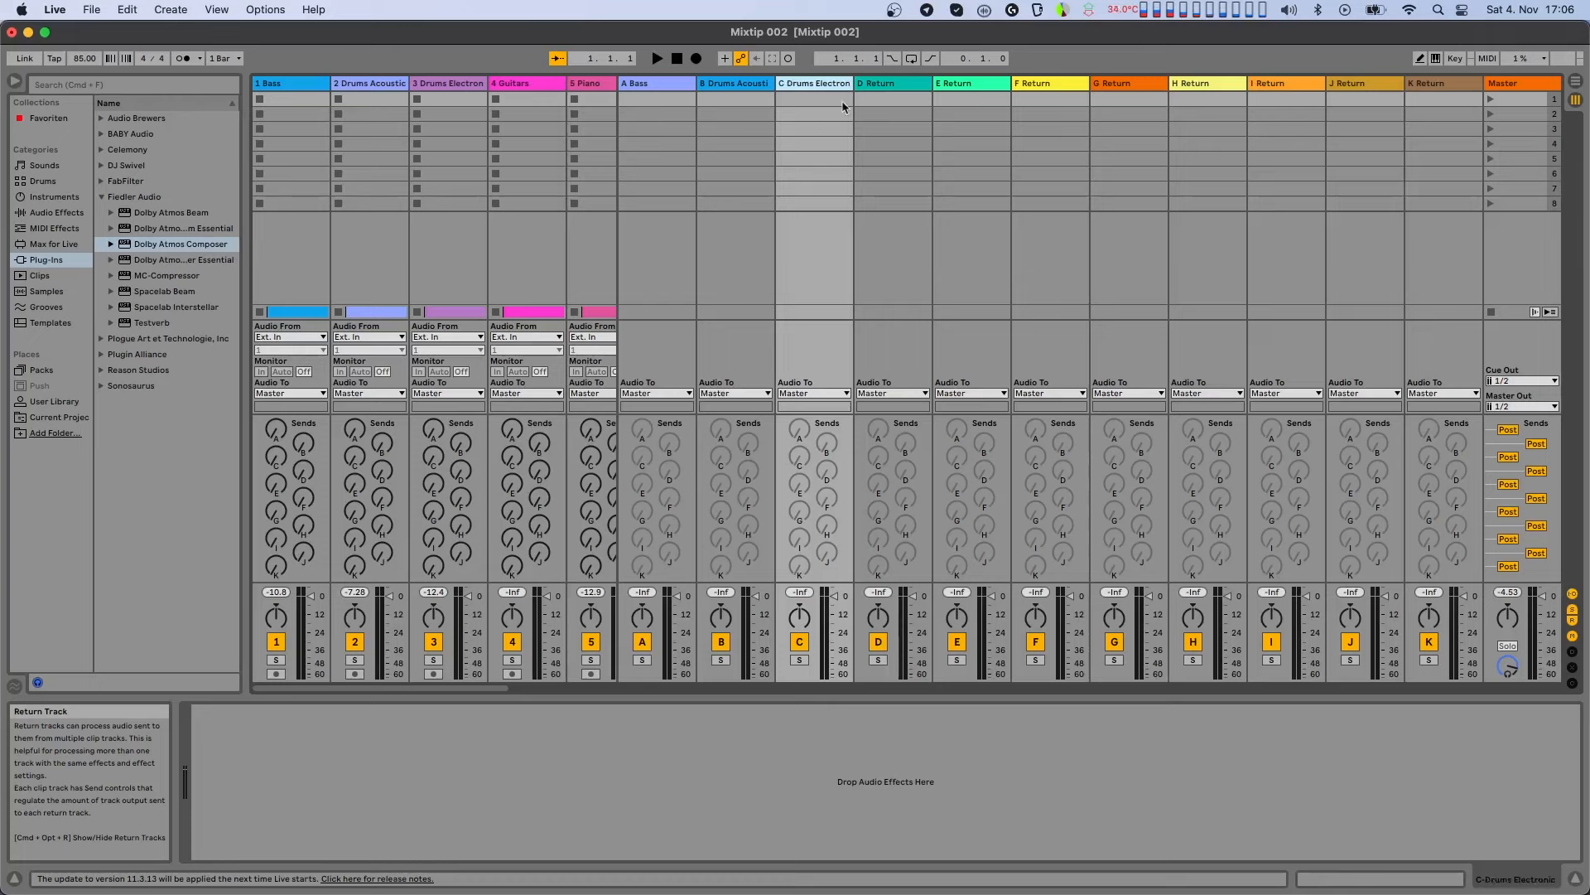
{"action": "right_click", "coordinate": [878, 83]}
{"action": "left_click", "coordinate": [888, 107]}
{"action": "type", "text": "Guitars"}
{"action": "right_click", "coordinate": [957, 83]}
{"action": "left_click", "coordinate": [967, 111]}
{"action": "type", "text": "Piano"}
- Rename return tracks F, G and H as SynPerc+FX, Synths Lead and Synths Others
{"action": "scroll", "coordinate": [967, 111], "scroll_direction": "right", "scroll_amount": 5}
{"action": "type", "text": "SynPerc+FX"}
{"action": "right_click", "coordinate": [1114, 83]}
{"action": "left_click", "coordinate": [1143, 111]}
{"action": "type", "text": "Synths Lead"}
{"action": "right_click", "coordinate": [1193, 83]}
{"action": "left_click", "coordinate": [1203, 107]}
{"action": "type", "text": "Sybt"}
{"action": "key", "text": "BackSpace"}
{"action": "key", "text": "BackSpace"}
{"action": "type", "text": "nths Others"}
- Rename return tracks I and J as Synths Pads and Vocal SFX
{"action": "right_click", "coordinate": [1272, 83]}
{"action": "left_click", "coordinate": [1275, 121]}
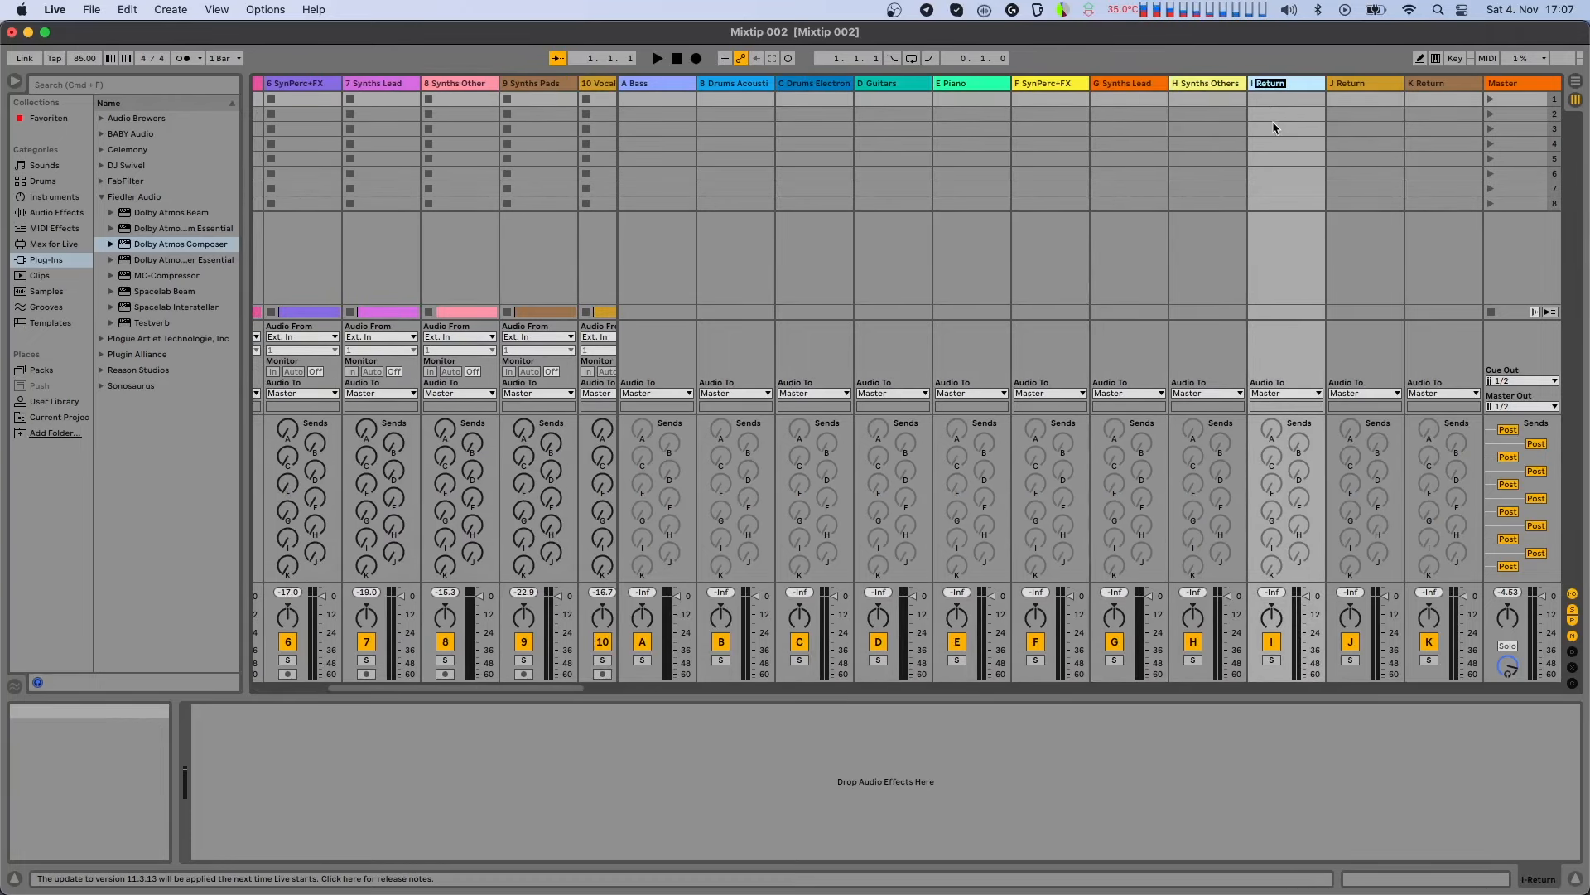
{"action": "type", "text": "Synths Pads"}
{"action": "right_click", "coordinate": [1350, 82]}
{"action": "left_click", "coordinate": [1356, 111]}
{"action": "type", "text": "Vocal SFX"}
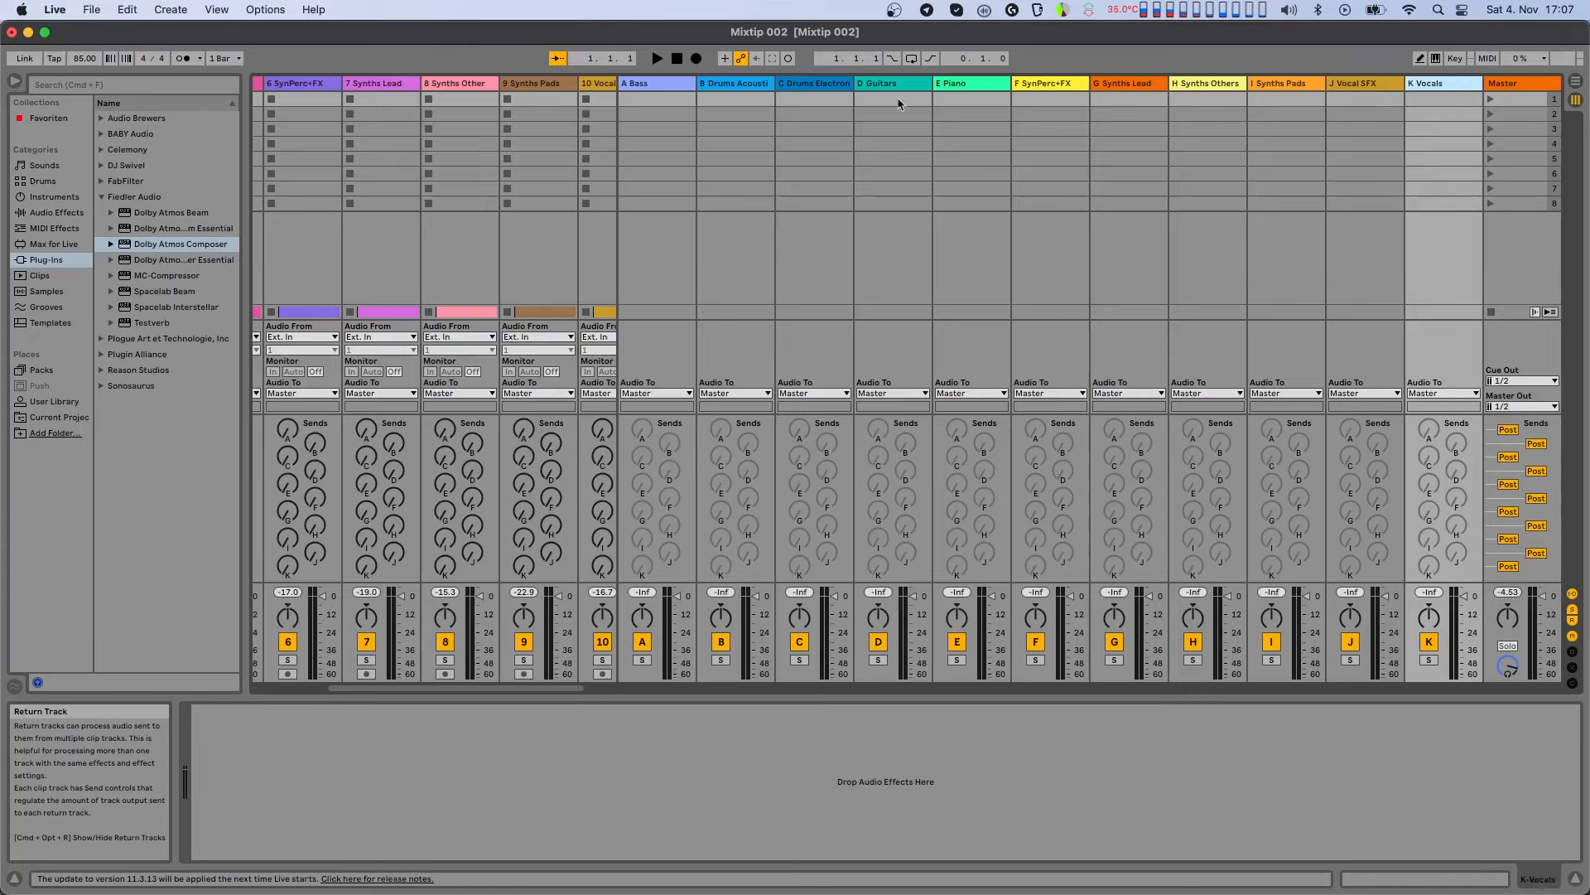
- Insert Dolby Atmos Beam on the Bass return track and open its plug-in window
{"action": "left_click", "coordinate": [669, 85]}
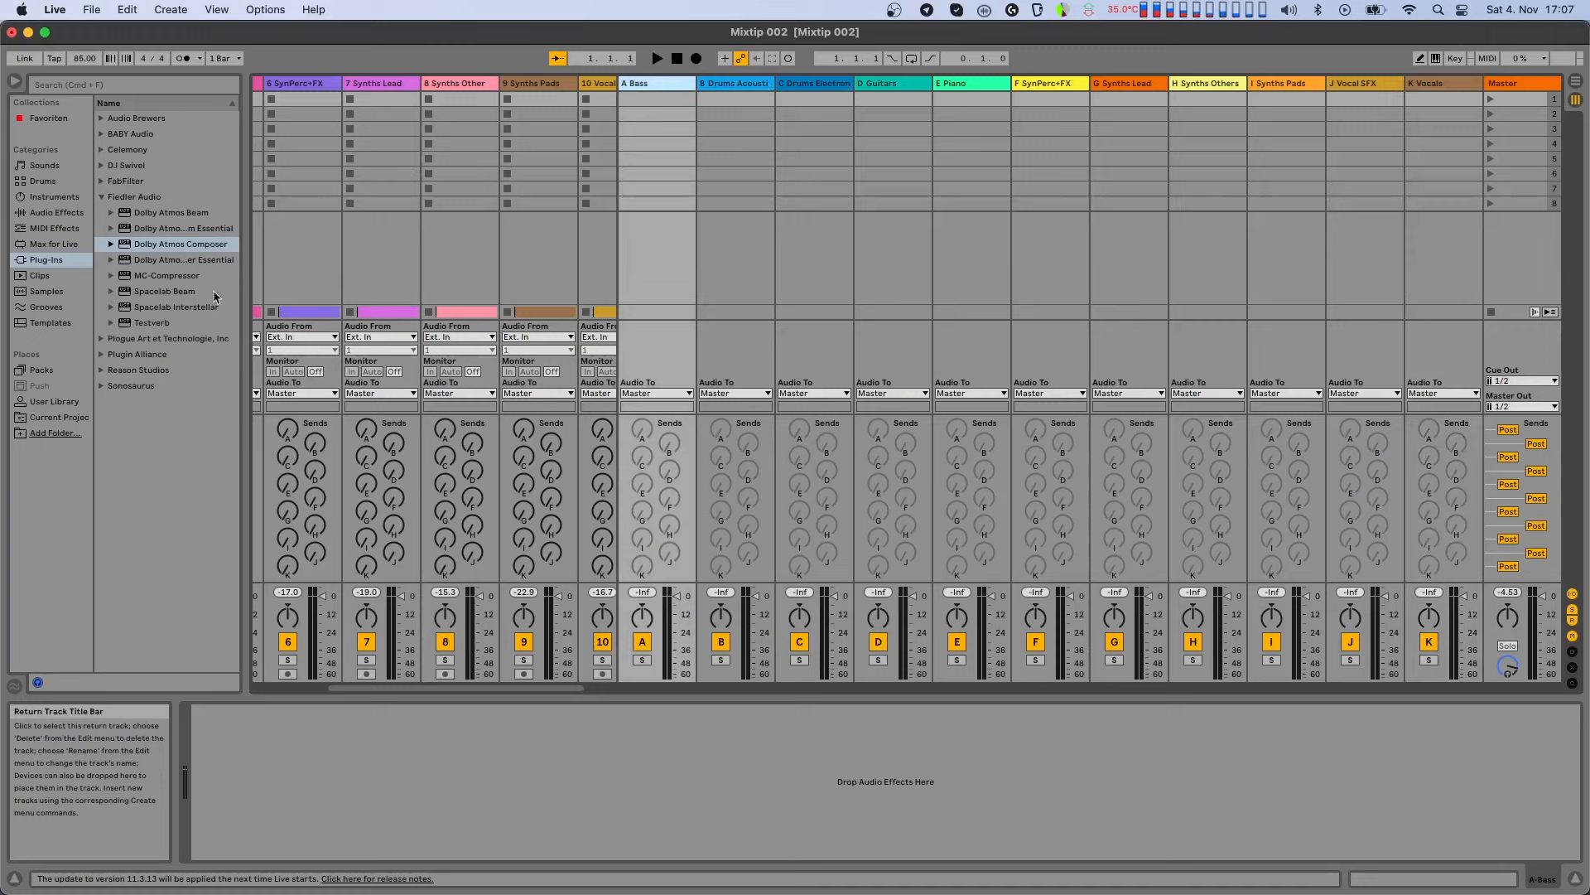
{"action": "left_click", "coordinate": [157, 214]}
{"action": "left_click_drag", "start_coordinate": [157, 213], "coordinate": [298, 774]}
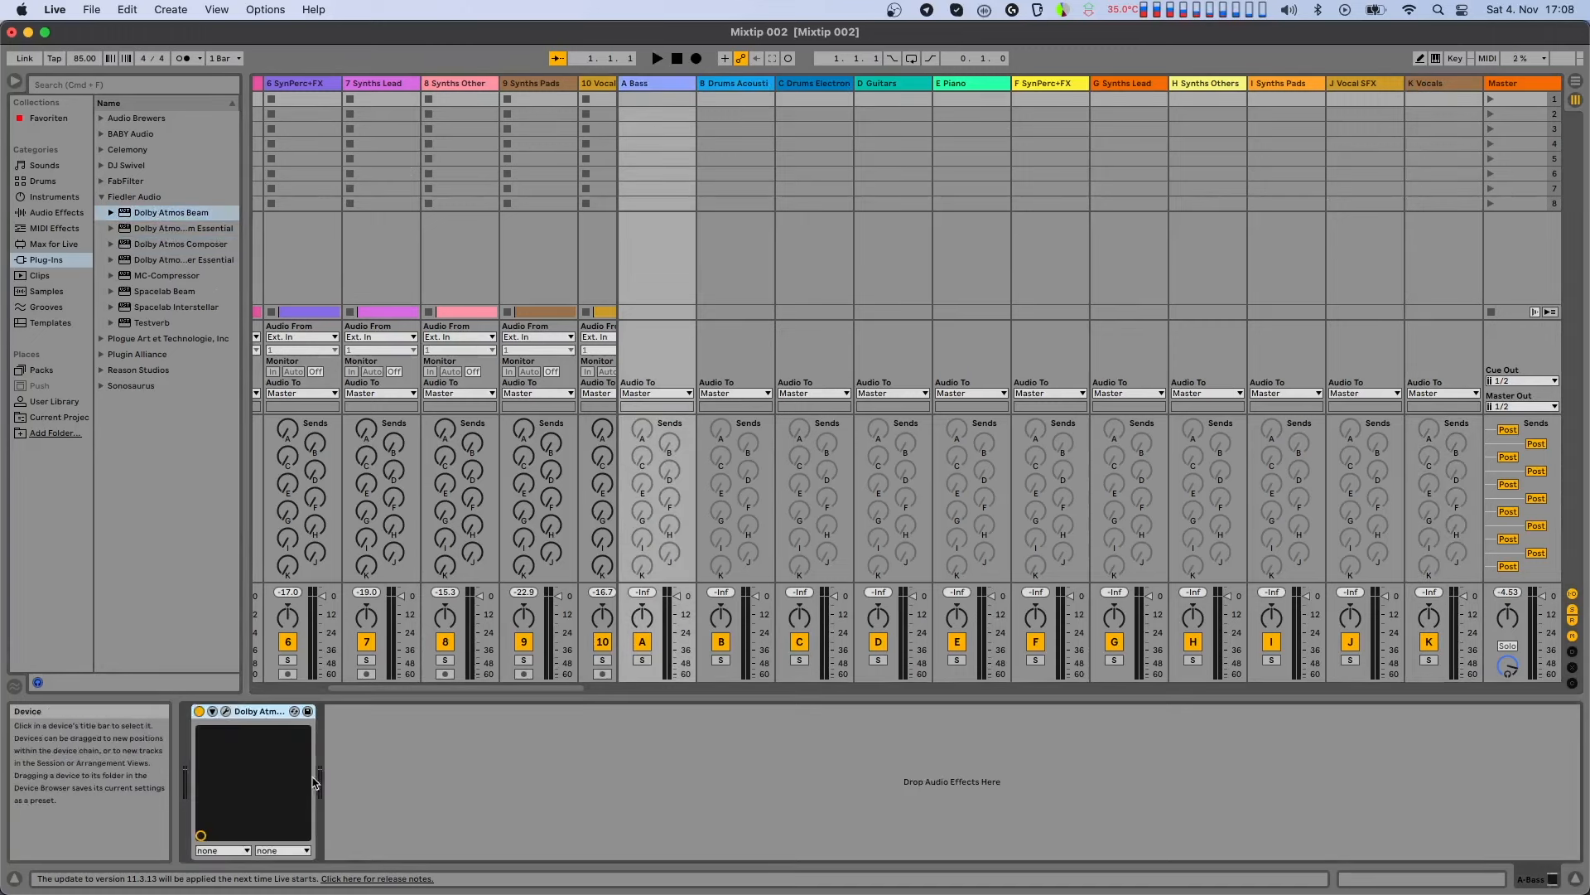
{"action": "left_click", "coordinate": [226, 712]}
- Set the Bass Beam's plug-in output to Muted and its composite format to 9.1.6
{"action": "left_click", "coordinate": [325, 677]}
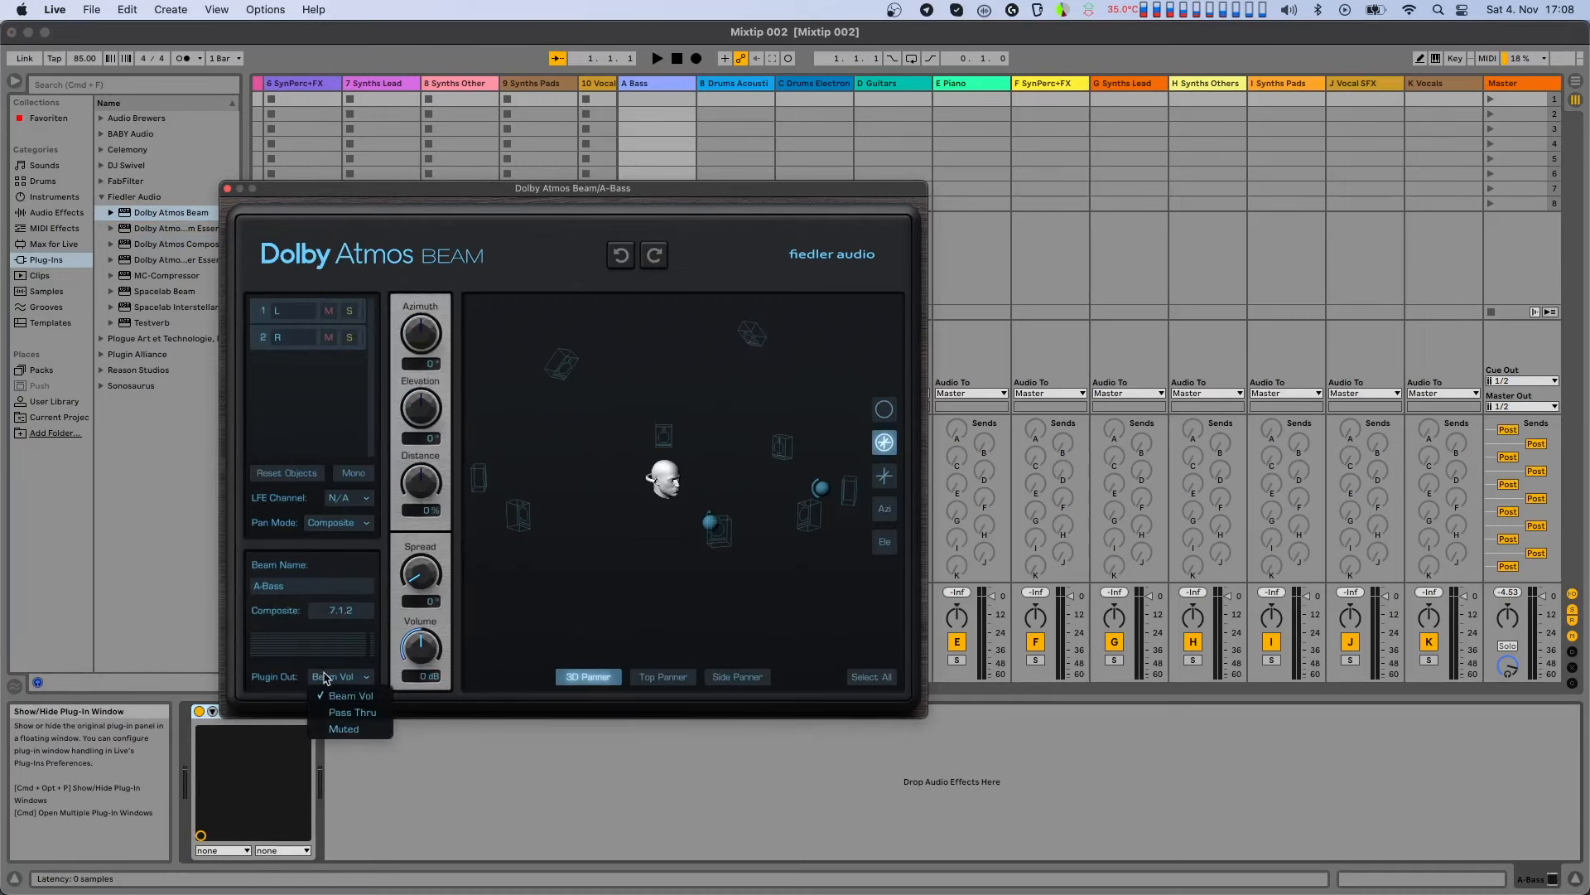
{"action": "left_click", "coordinate": [329, 730]}
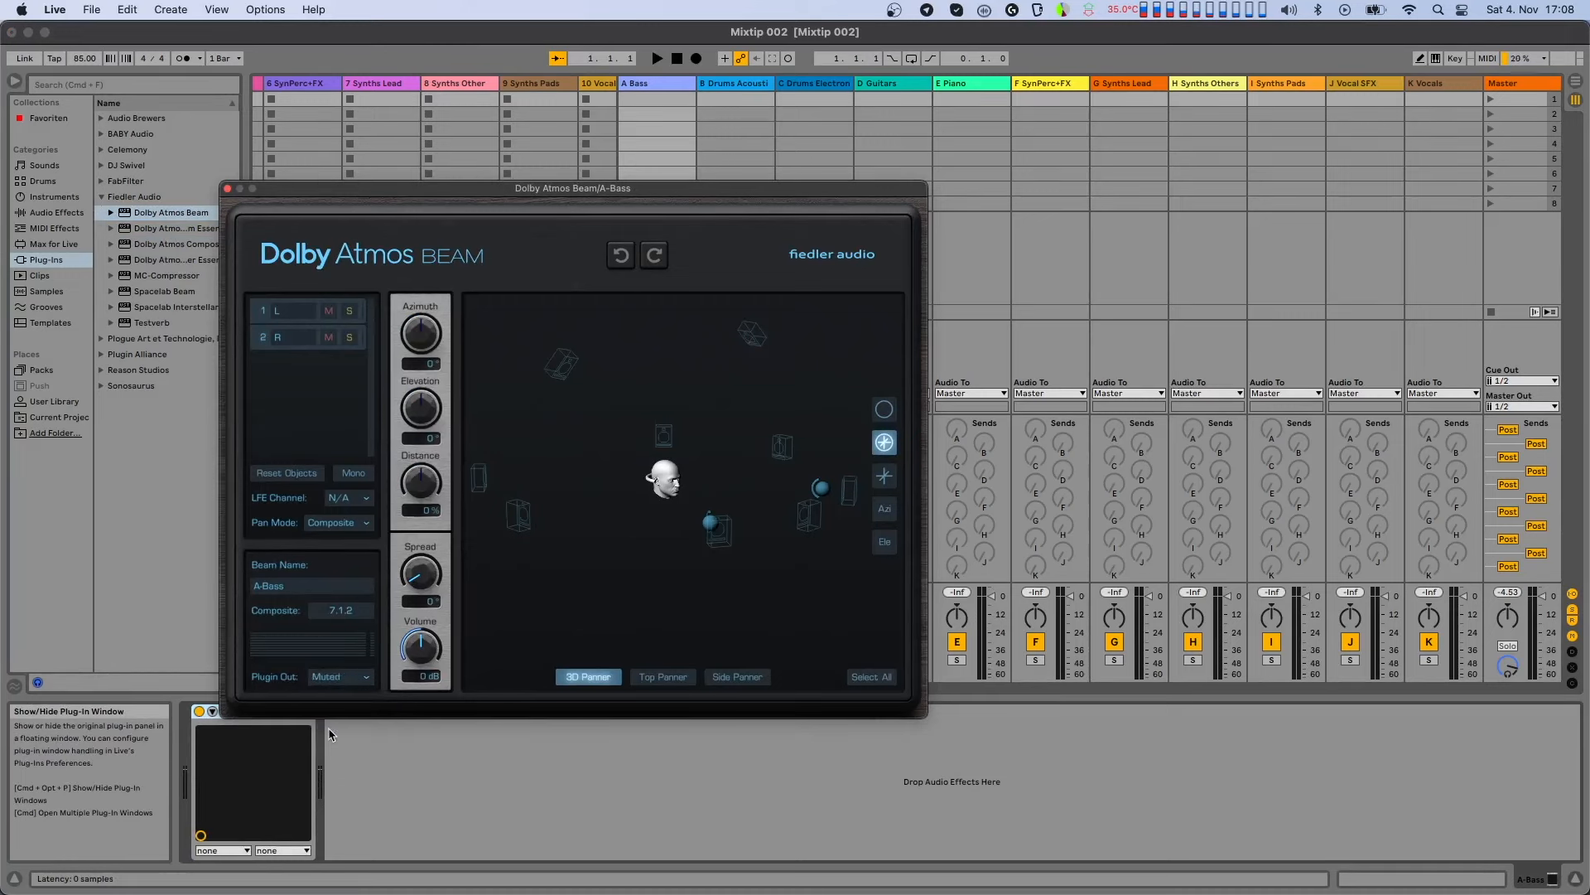
{"action": "left_click", "coordinate": [339, 613]}
{"action": "left_click", "coordinate": [339, 593]}
{"action": "left_click", "coordinate": [227, 189]}
- Add Dolby Atmos Beam to the Drums Acoustic and Drums Electronic return tracks
{"action": "left_click", "coordinate": [735, 83]}
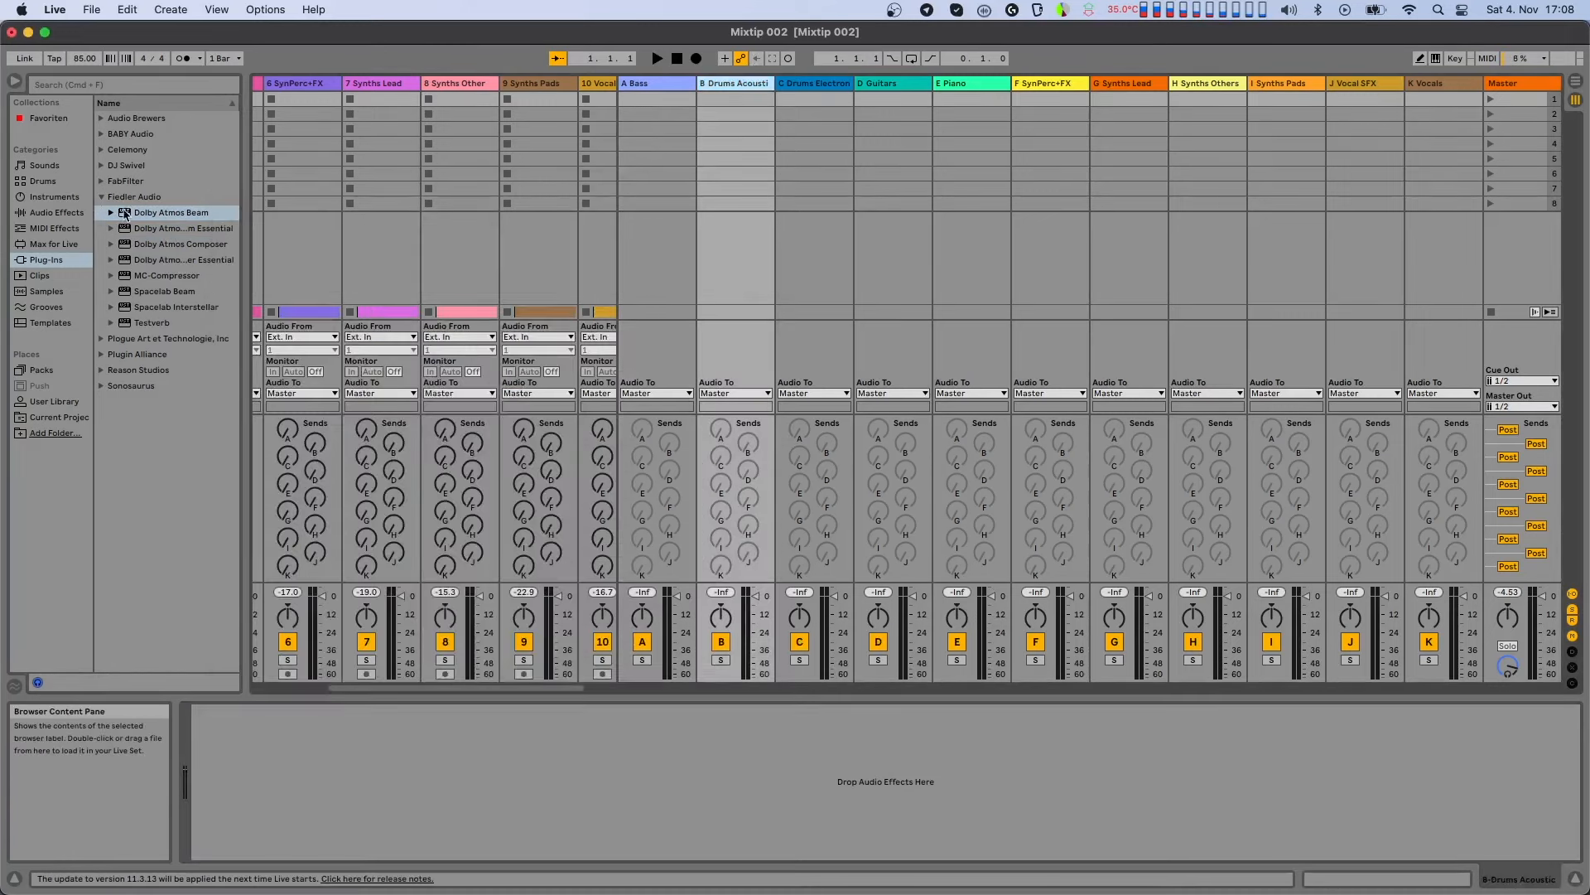
{"action": "double_click", "coordinate": [171, 213]}
{"action": "left_click", "coordinate": [227, 712]}
{"action": "left_click", "coordinate": [233, 198]}
{"action": "left_click", "coordinate": [813, 83]}
{"action": "double_click", "coordinate": [172, 213]}
{"action": "left_click", "coordinate": [226, 712]}
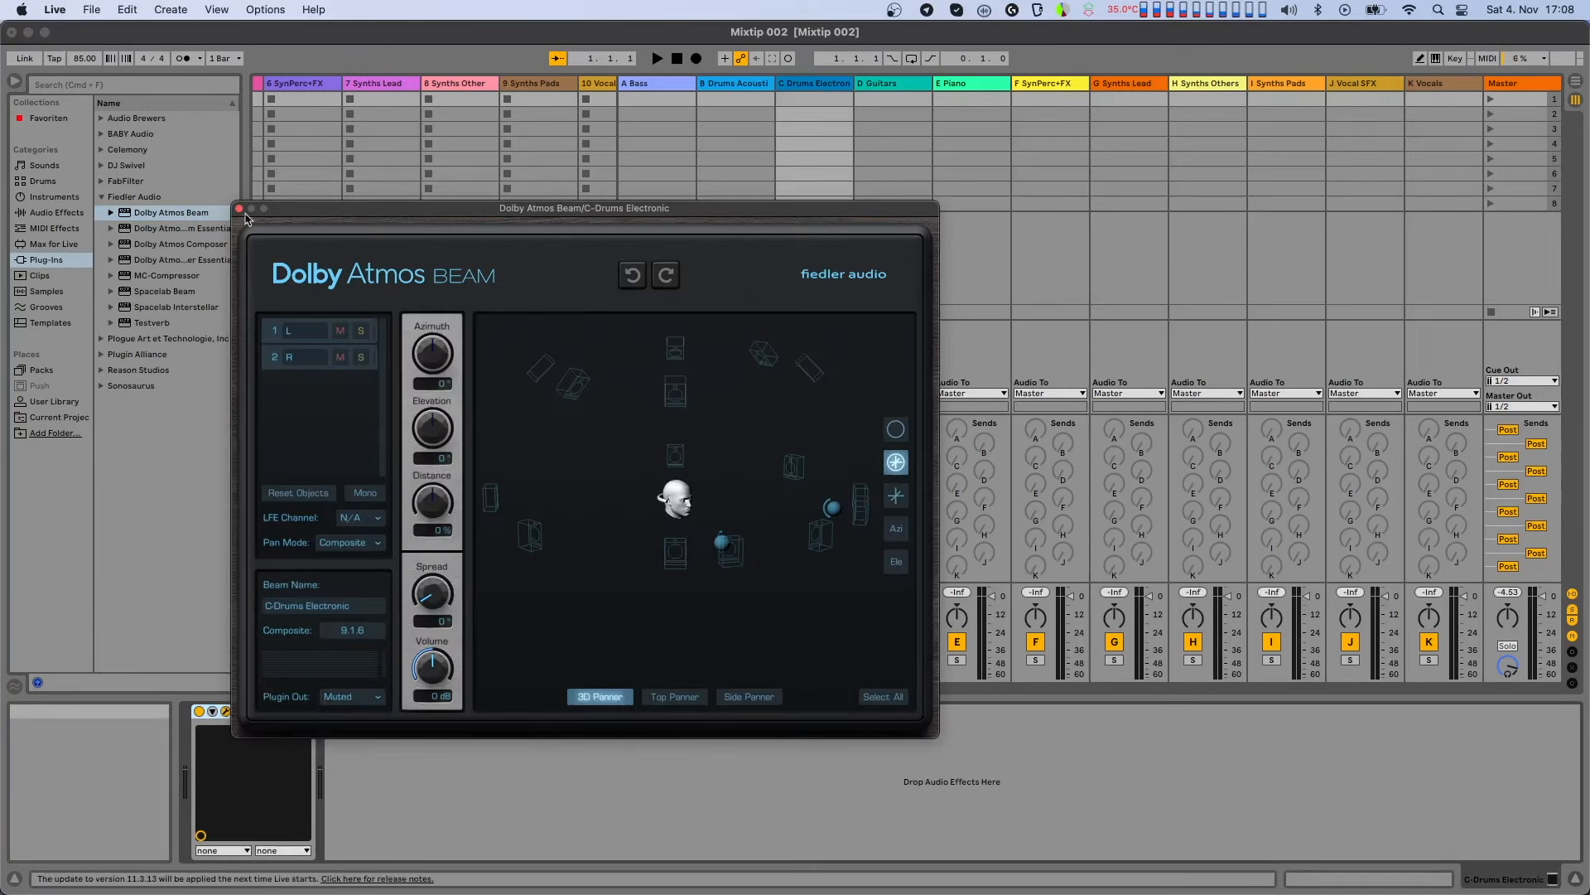
{"action": "left_click", "coordinate": [239, 207]}
- Add Dolby Atmos Beam to the Guitars and Piano return tracks
{"action": "left_click", "coordinate": [890, 83]}
{"action": "double_click", "coordinate": [171, 213]}
{"action": "left_click", "coordinate": [226, 712]}
{"action": "left_click", "coordinate": [246, 217]}
{"action": "left_click", "coordinate": [969, 84]}
{"action": "double_click", "coordinate": [172, 213]}
{"action": "left_click", "coordinate": [225, 712]}
{"action": "left_click", "coordinate": [250, 228]}
- Add Dolby Atmos Beam to the SynPerc+FX and Synths Lead return tracks
{"action": "left_click", "coordinate": [1047, 84]}
{"action": "double_click", "coordinate": [165, 213]}
{"action": "left_click", "coordinate": [226, 712]}
{"action": "left_click", "coordinate": [256, 237]}
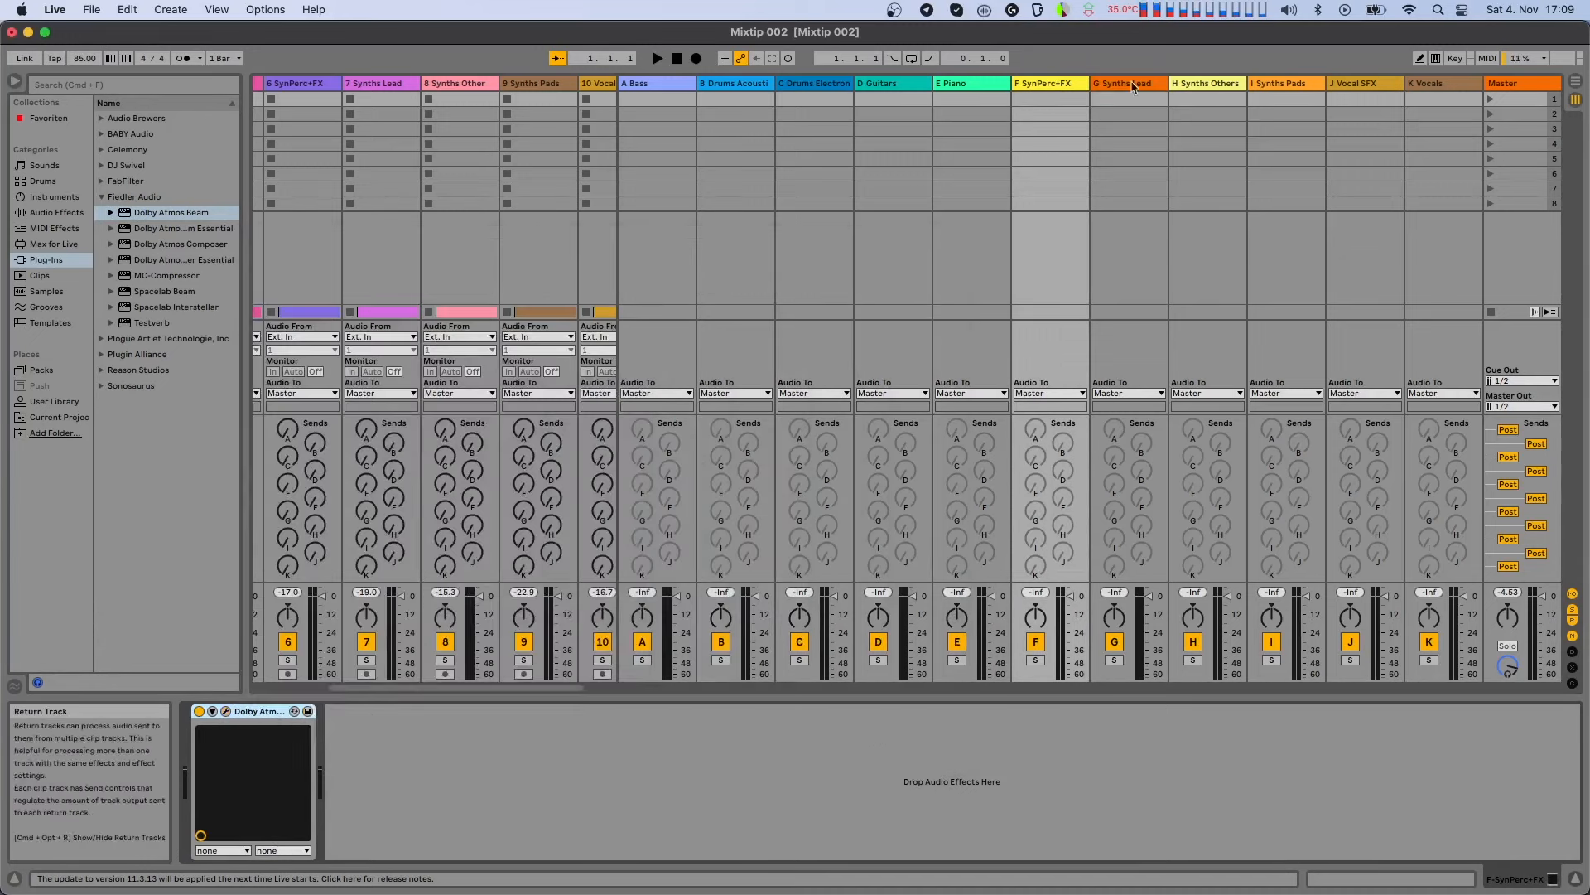
{"action": "left_click", "coordinate": [1124, 84]}
{"action": "double_click", "coordinate": [166, 213]}
{"action": "left_click", "coordinate": [226, 711]}
{"action": "left_click", "coordinate": [257, 246]}
- Add Dolby Atmos Beam to the Synths Others and Synths Pads return tracks
{"action": "left_click", "coordinate": [1203, 84]}
{"action": "double_click", "coordinate": [166, 213]}
{"action": "left_click", "coordinate": [226, 712]}
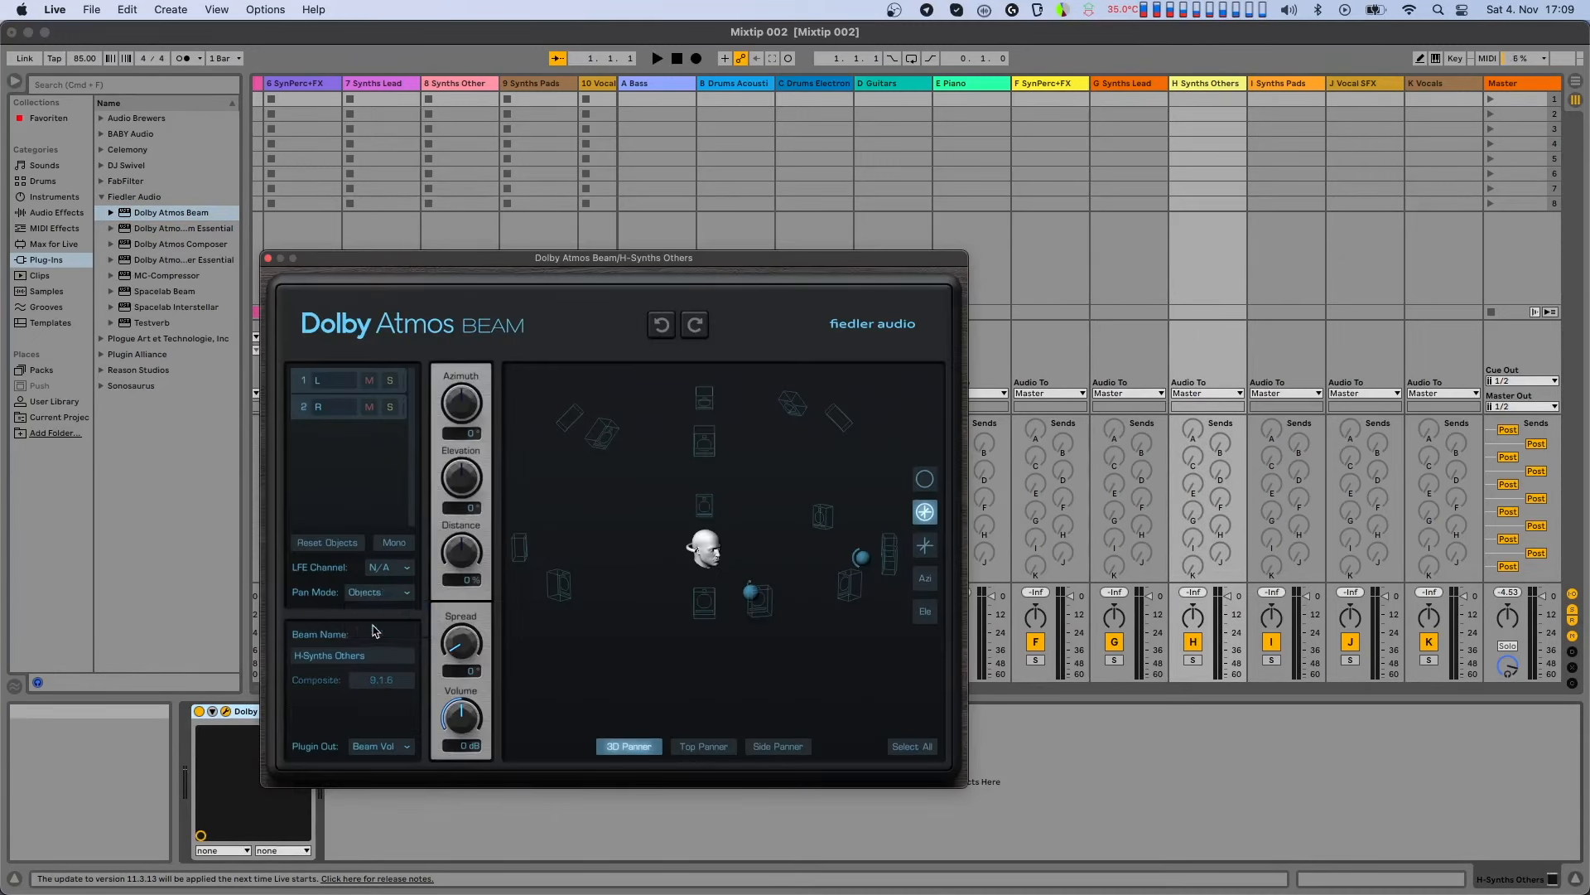
{"action": "left_click", "coordinate": [269, 258]}
{"action": "left_click", "coordinate": [1281, 83]}
{"action": "double_click", "coordinate": [166, 213]}
{"action": "left_click", "coordinate": [226, 711]}
{"action": "left_click", "coordinate": [270, 265]}
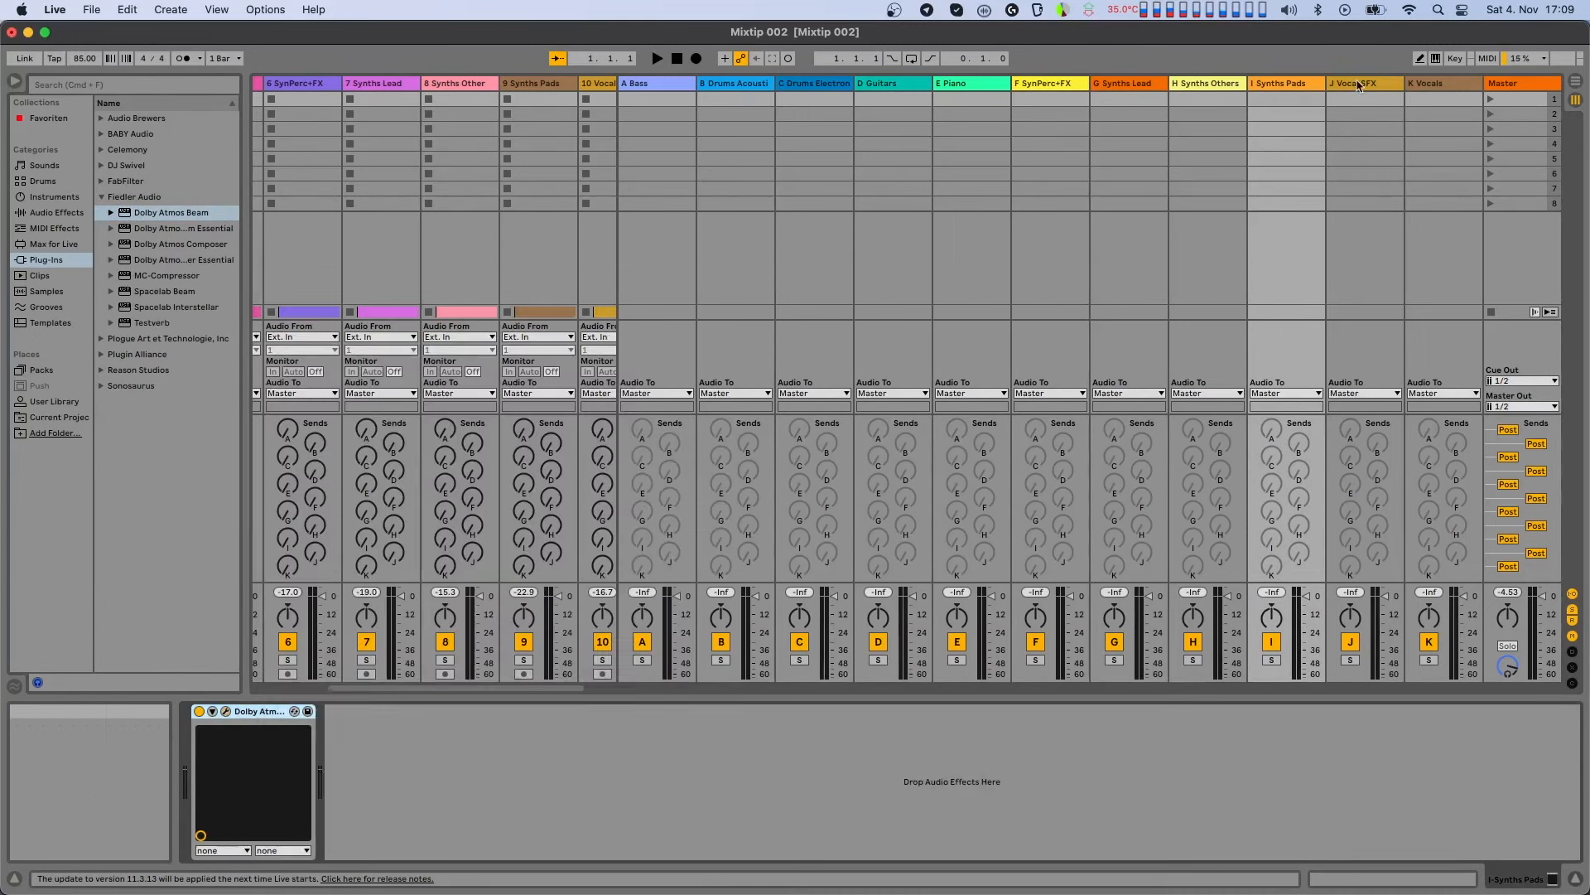
- Add Dolby Atmos Beam to the Vocal SFX and Vocals return tracks
{"action": "left_click", "coordinate": [1361, 84]}
{"action": "double_click", "coordinate": [165, 213]}
{"action": "left_click", "coordinate": [226, 711]}
{"action": "left_click", "coordinate": [280, 276]}
{"action": "left_click", "coordinate": [1439, 84]}
{"action": "double_click", "coordinate": [165, 213]}
{"action": "left_click", "coordinate": [226, 712]}
{"action": "left_click", "coordinate": [288, 285]}
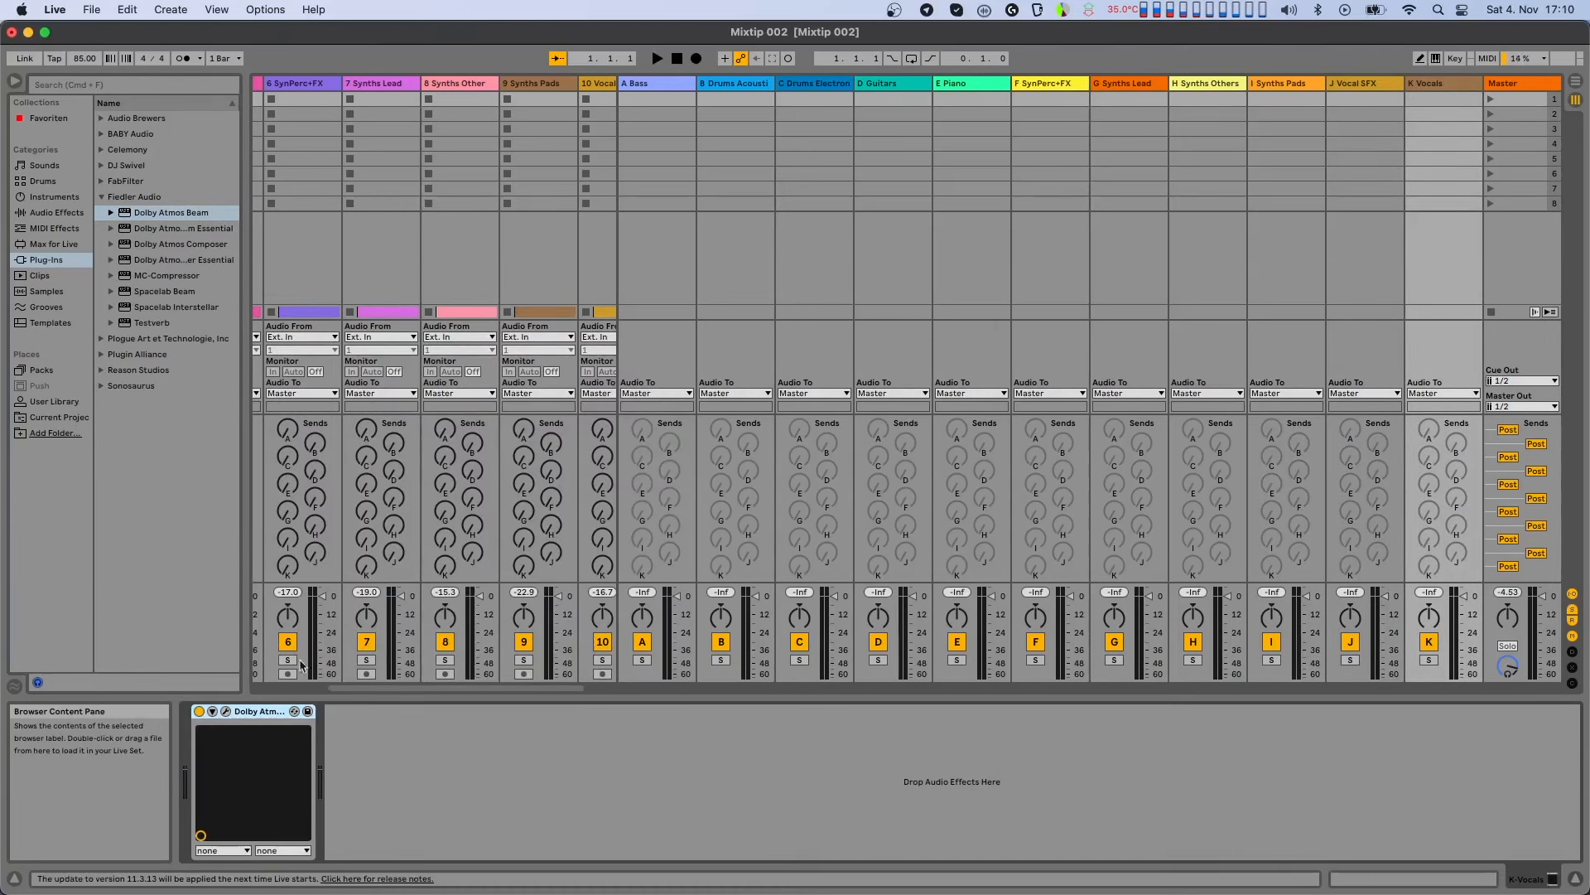
- Raise each track's send to its matching return track to 0 dB, starting with Bass into the A Bass return
{"action": "left_click_drag", "start_coordinate": [345, 694], "coordinate": [203, 696]}
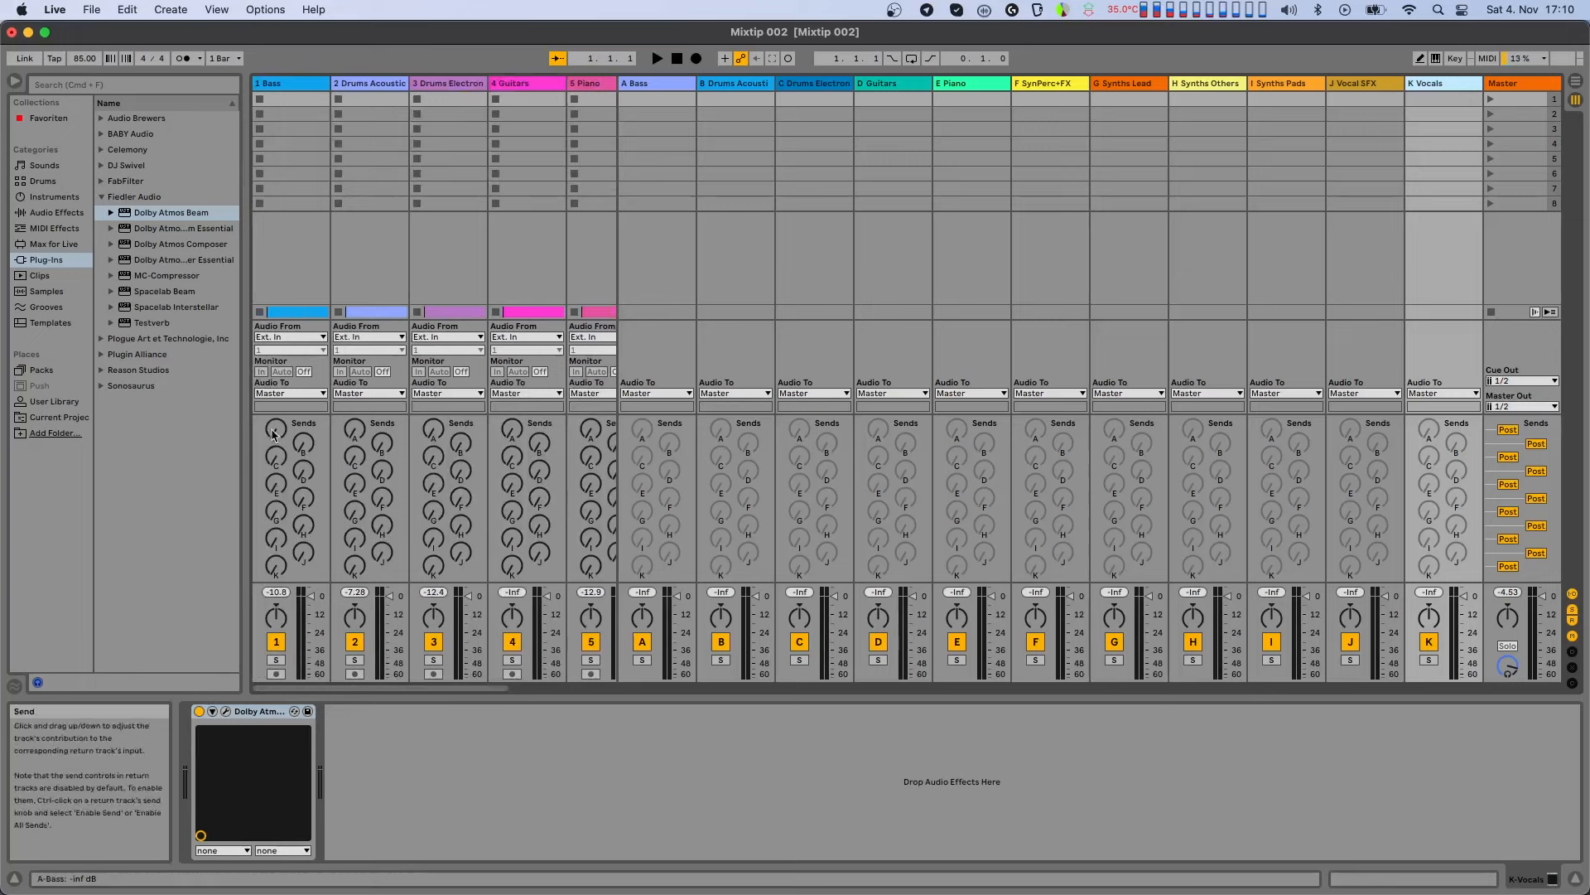
{"action": "left_click_drag", "start_coordinate": [278, 437], "coordinate": [278, 390]}
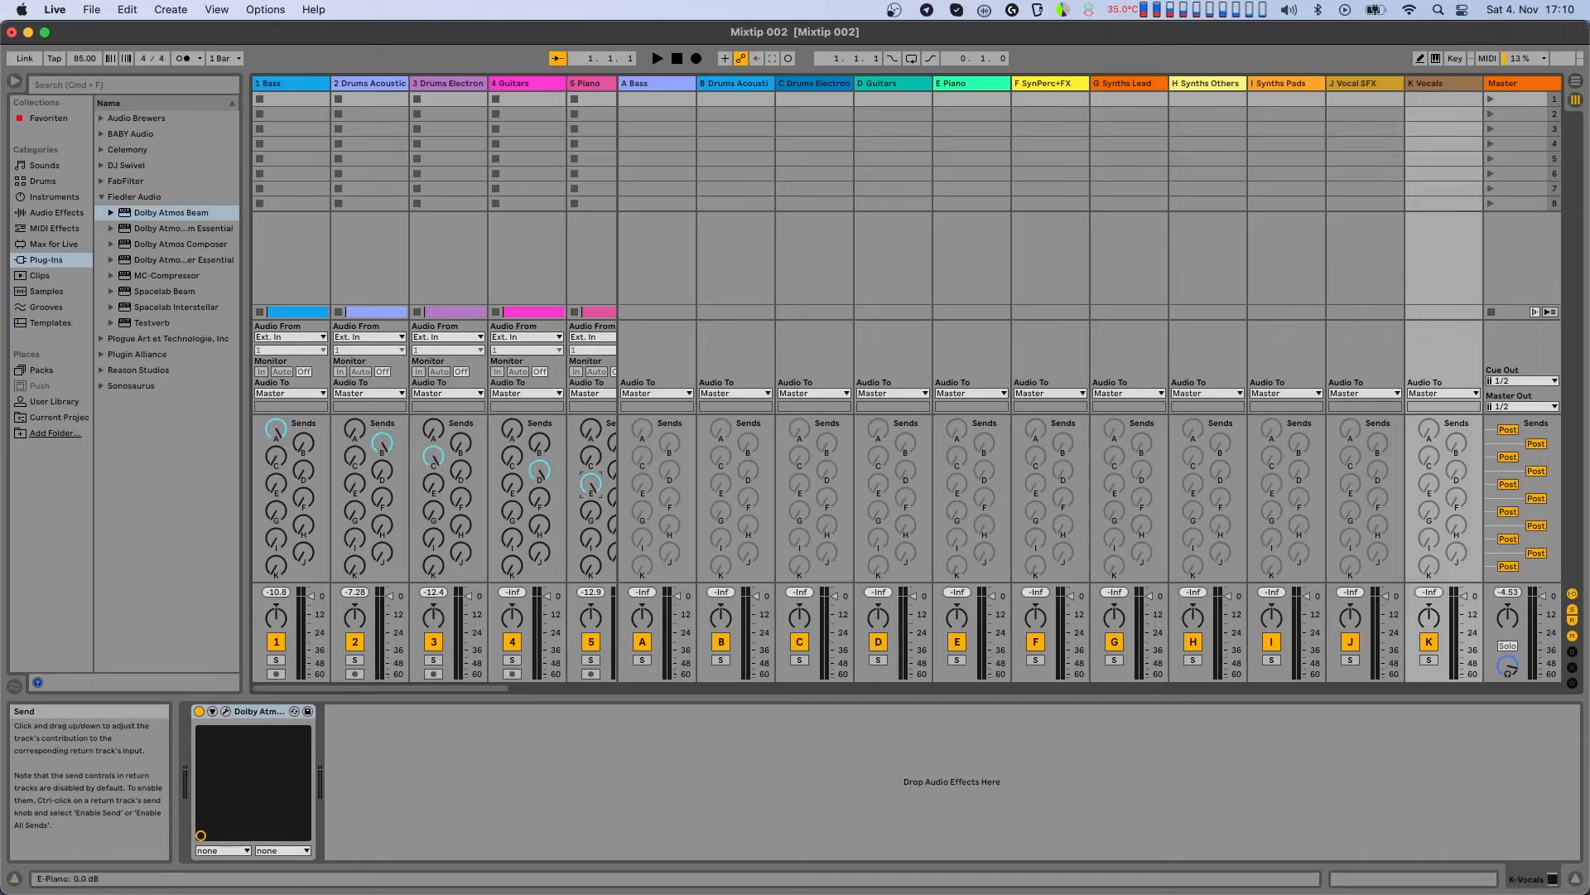
{"action": "scroll", "coordinate": [488, 577], "scroll_direction": "right", "scroll_amount": 3}
{"action": "scroll", "coordinate": [488, 577], "scroll_direction": "right", "scroll_amount": 4}
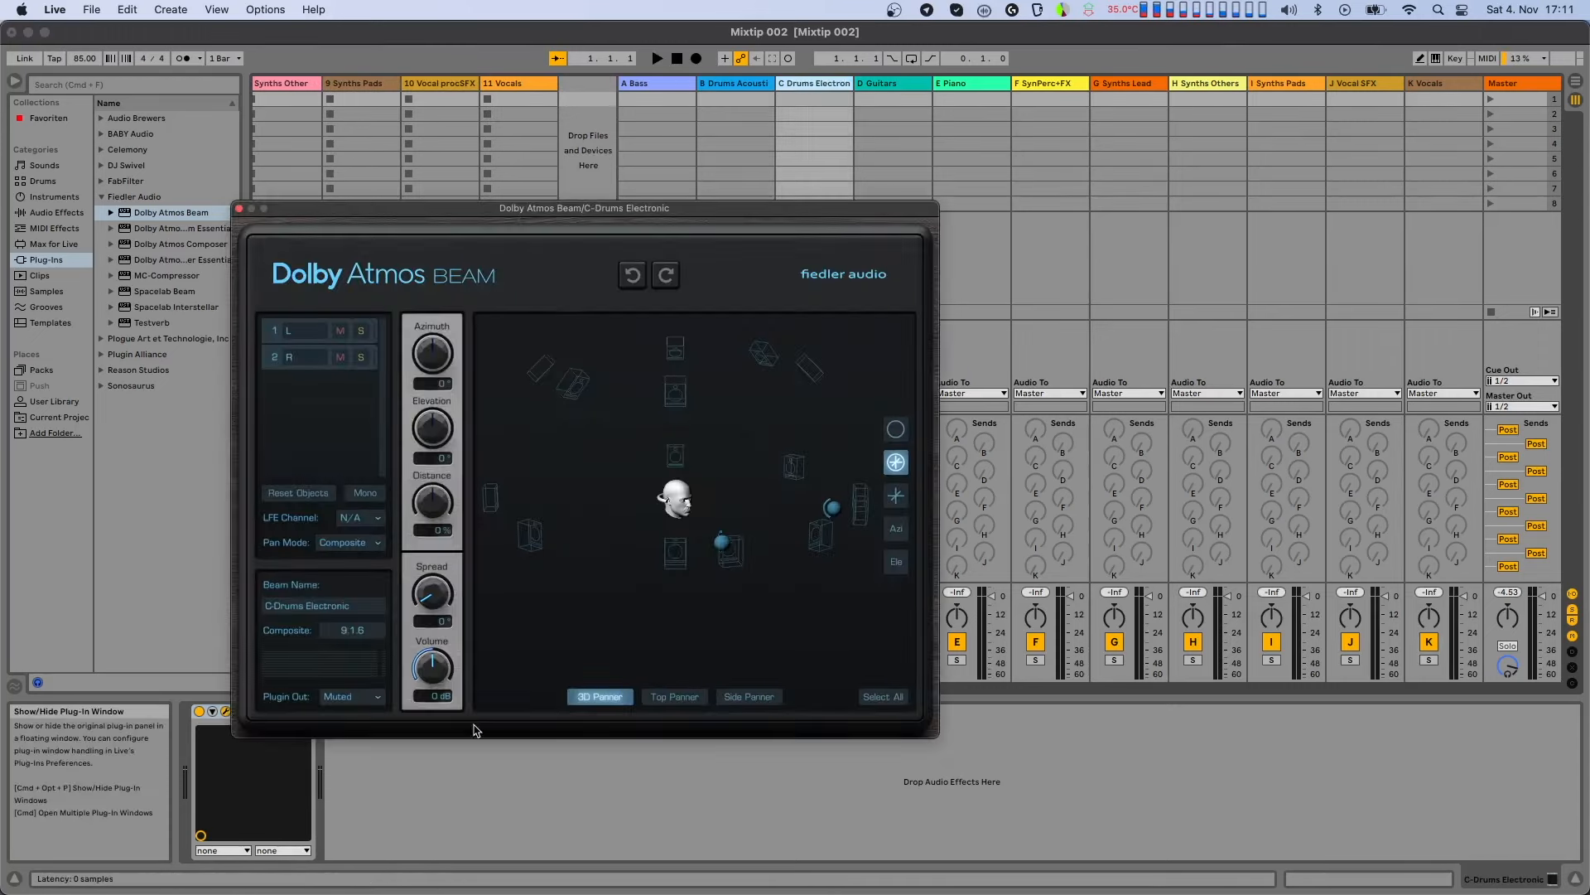
- Reset the object positions in the Drums Electronic Beam, select its L object and open the pan mode options
{"action": "left_click", "coordinate": [298, 493]}
{"action": "mouse_move", "coordinate": [300, 524]}
{"action": "left_click", "coordinate": [358, 526]}
{"action": "left_click", "coordinate": [305, 331]}
{"action": "left_click", "coordinate": [352, 543]}
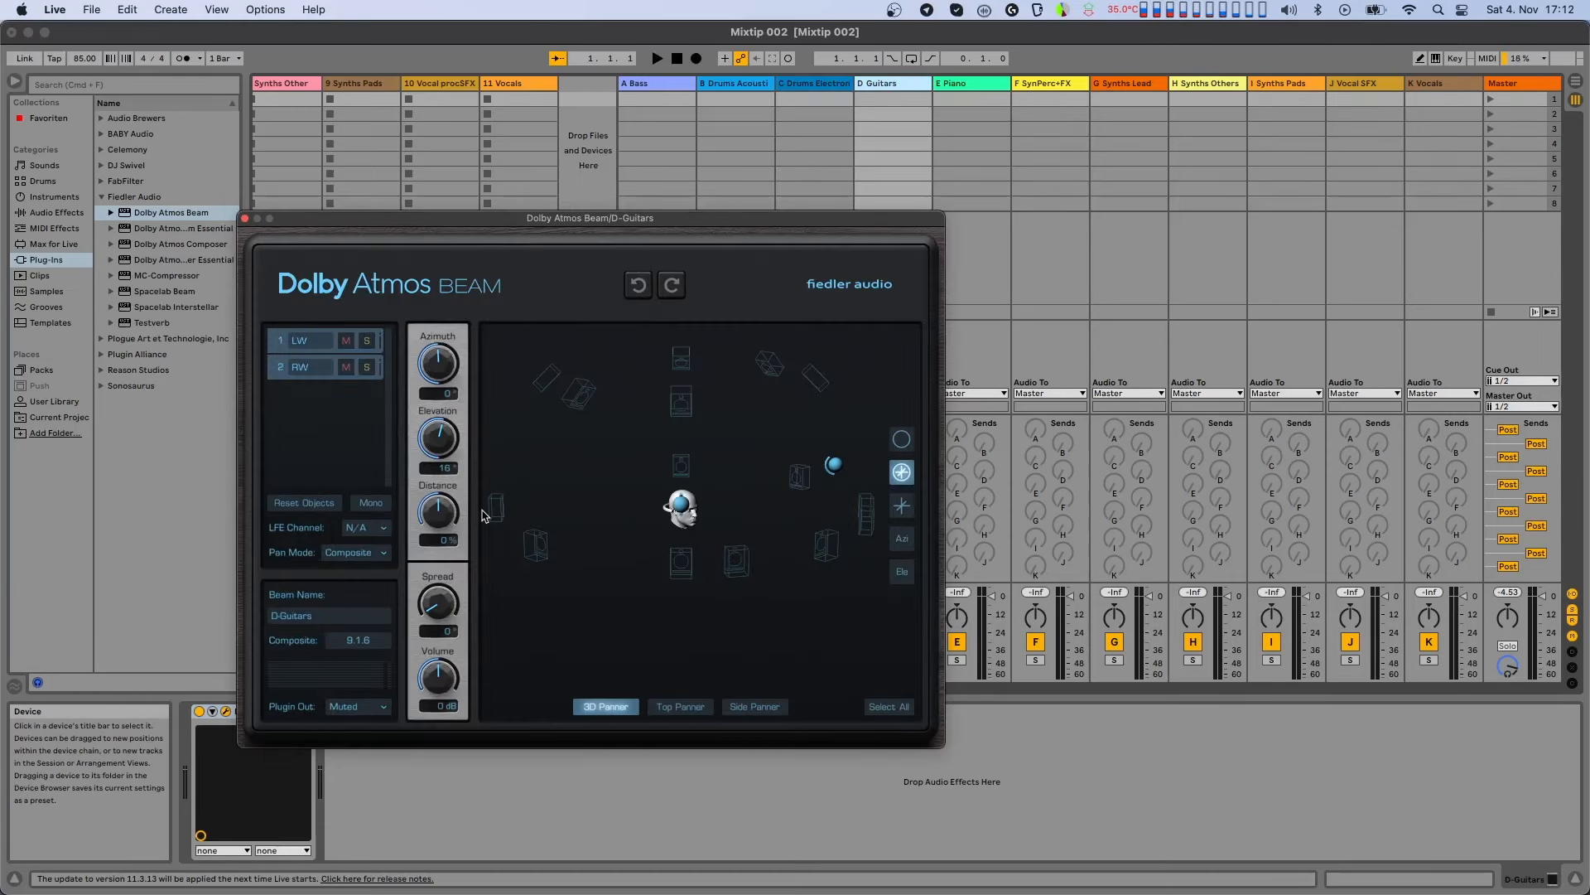
- Set the Piano Beam's objects to 22° elevation and 68° spread, and adjust the Synths Lead objects in the 3D panner
{"action": "left_click", "coordinate": [962, 86]}
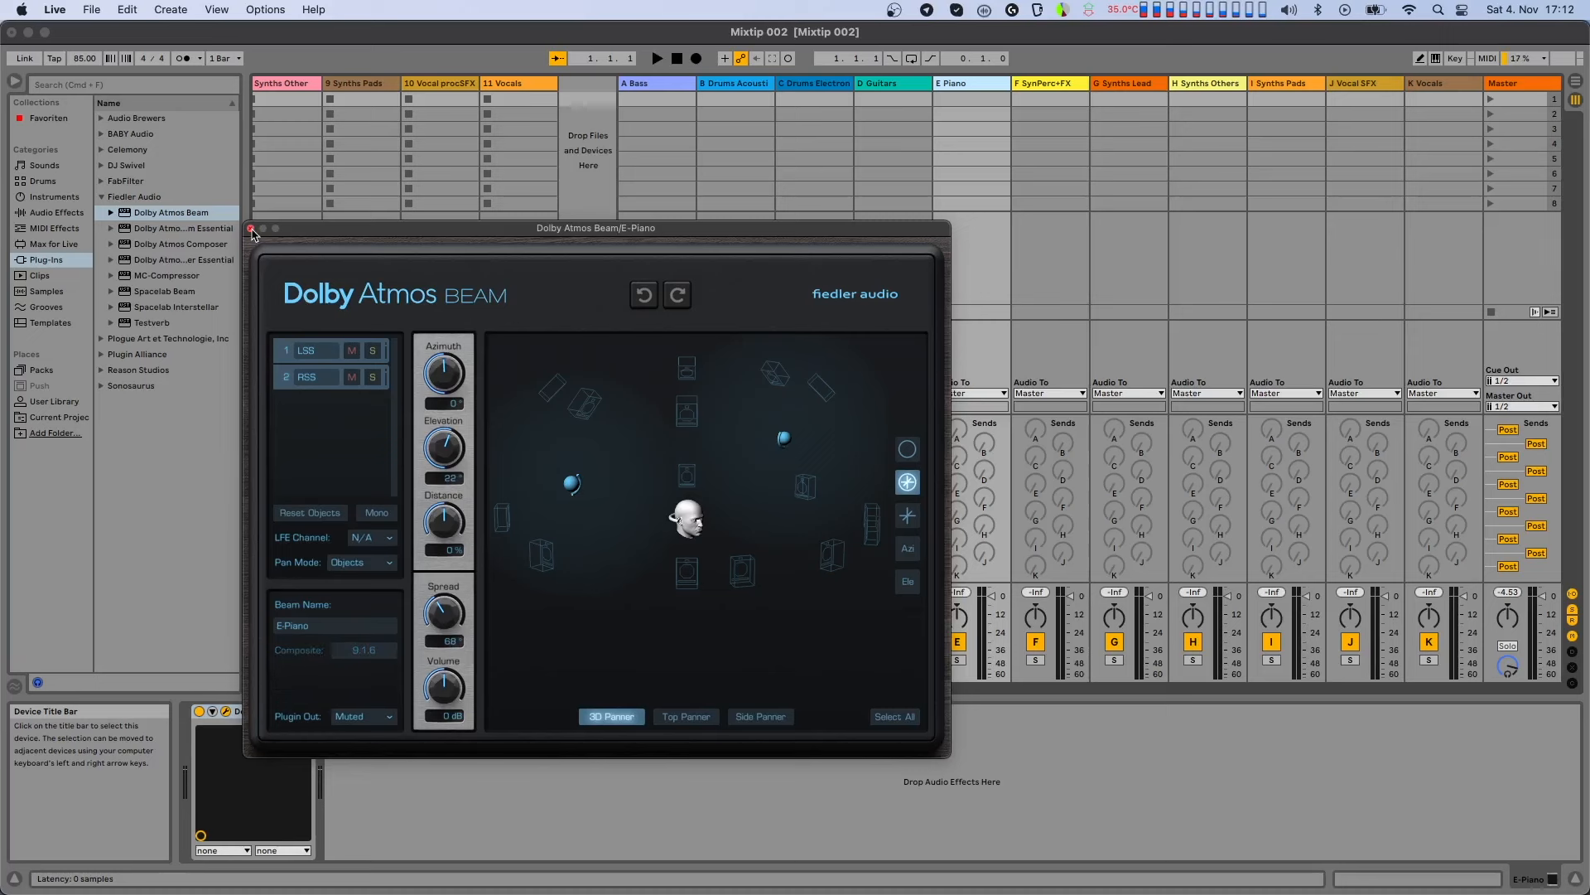
{"action": "left_click", "coordinate": [251, 228]}
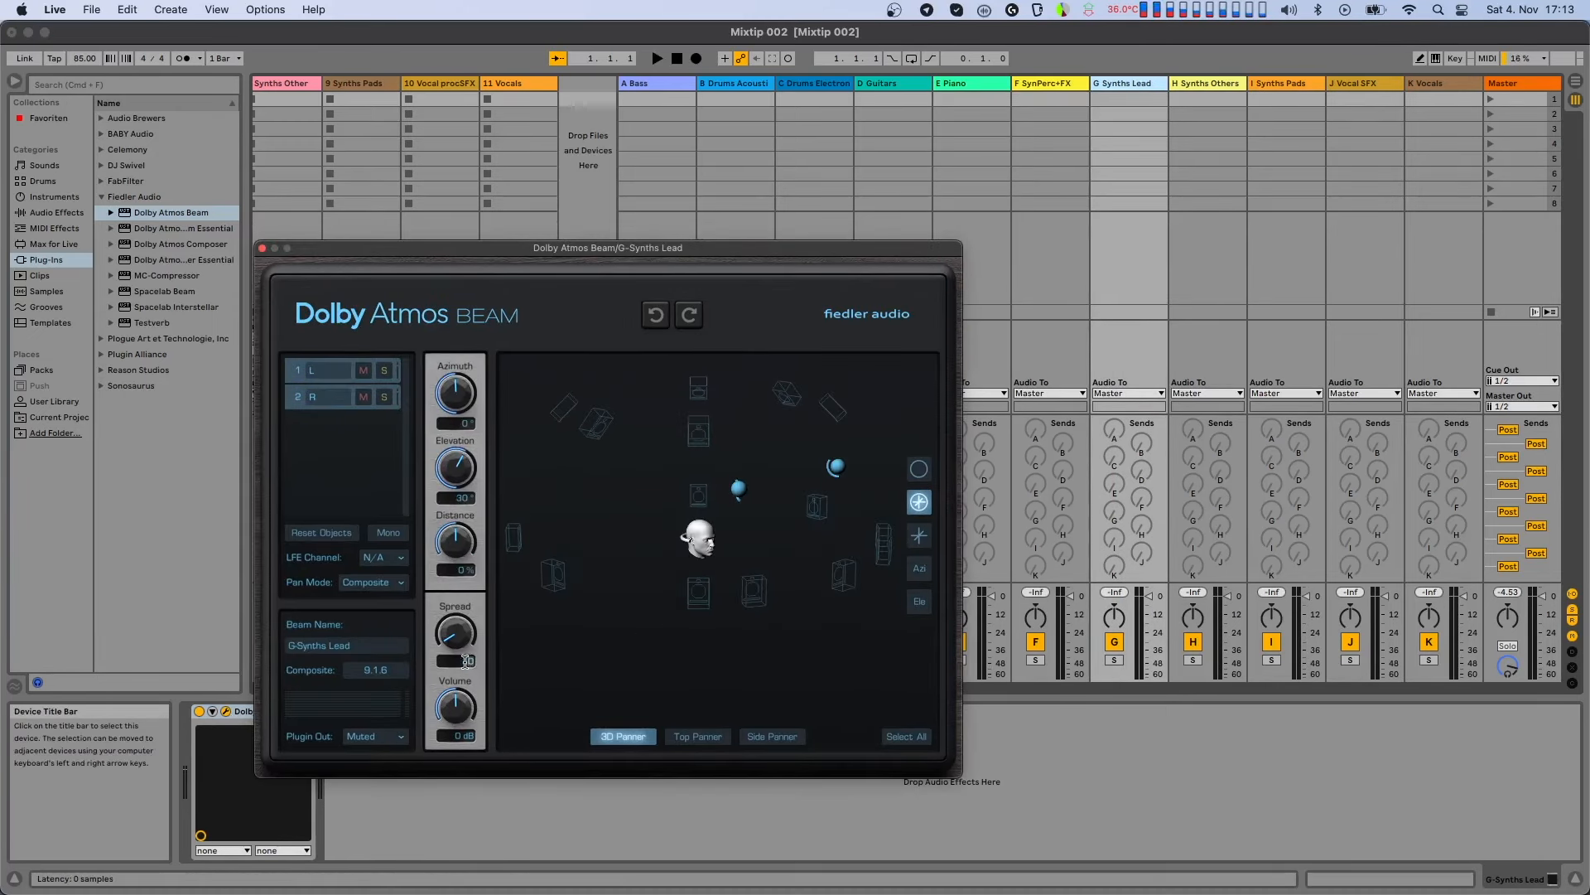
{"action": "left_click_drag", "start_coordinate": [669, 474], "coordinate": [861, 499]}
{"action": "left_click", "coordinate": [261, 248]}
- Adjust the Synths Others objects in its Beam's 3D panner, and open the Beam on the Synths Pads return
{"action": "left_click", "coordinate": [1205, 84]}
{"action": "left_click", "coordinate": [225, 710]}
{"action": "left_click_drag", "start_coordinate": [547, 464], "coordinate": [854, 571]}
{"action": "left_click", "coordinate": [270, 256]}
{"action": "left_click", "coordinate": [1288, 85]}
{"action": "left_click", "coordinate": [225, 711]}
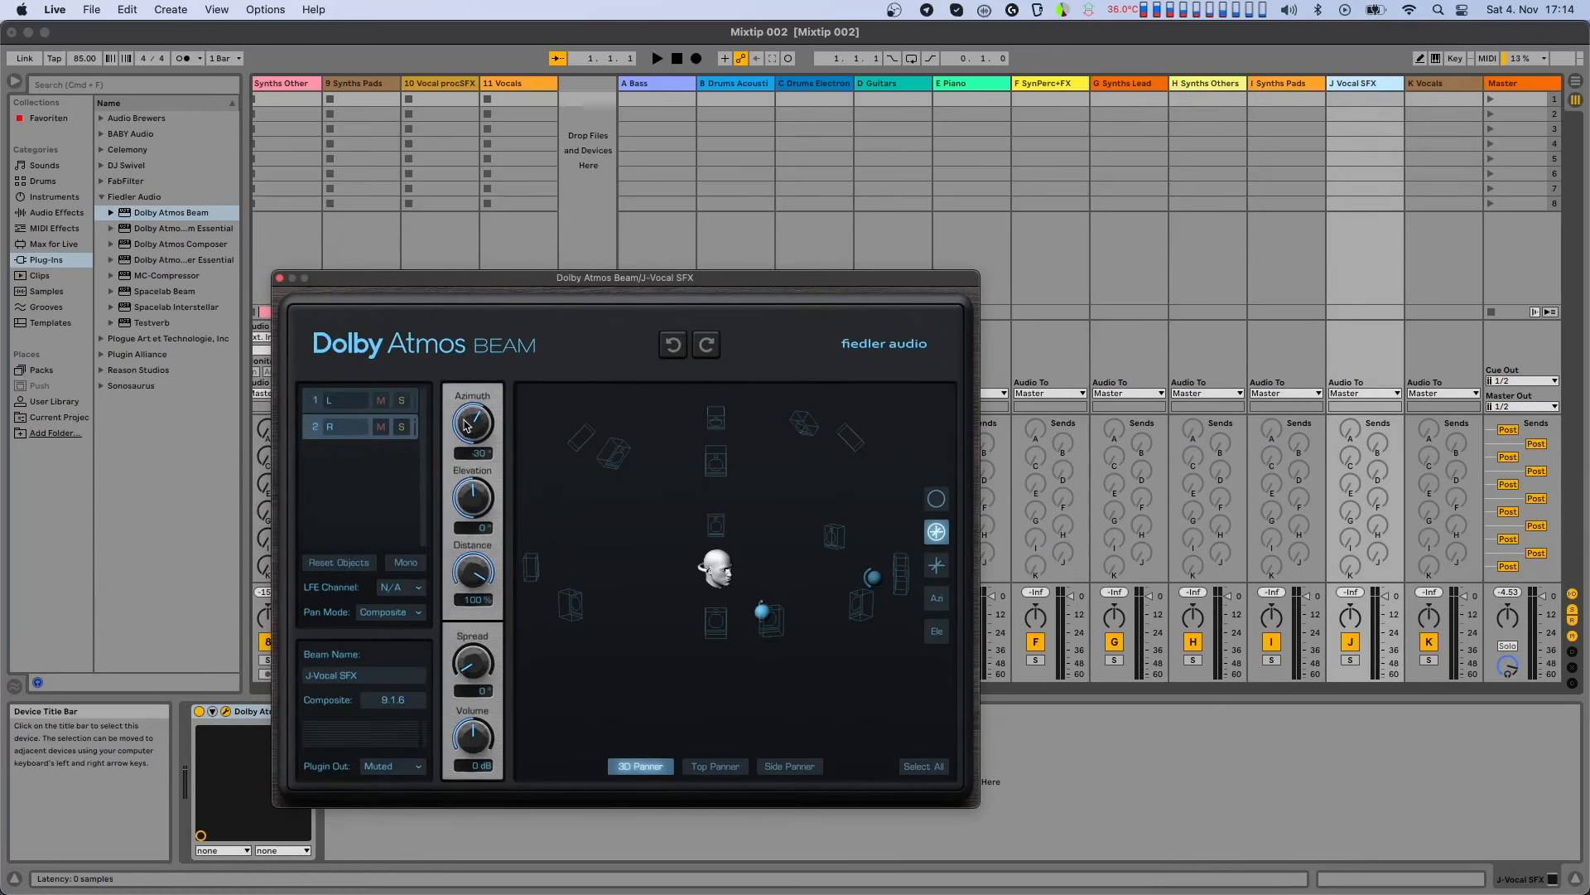
- Select all Vocal SFX objects in the Beam and change their pan mode, finishing with the Drums Electronic return selected
{"action": "left_click", "coordinate": [343, 400]}
{"action": "left_click", "coordinate": [923, 766]}
{"action": "left_click", "coordinate": [398, 613]}
{"action": "left_click", "coordinate": [409, 649]}
{"action": "left_click", "coordinate": [403, 613]}
{"action": "left_click", "coordinate": [406, 633]}
{"action": "left_click", "coordinate": [280, 278]}
{"action": "left_click", "coordinate": [820, 84]}
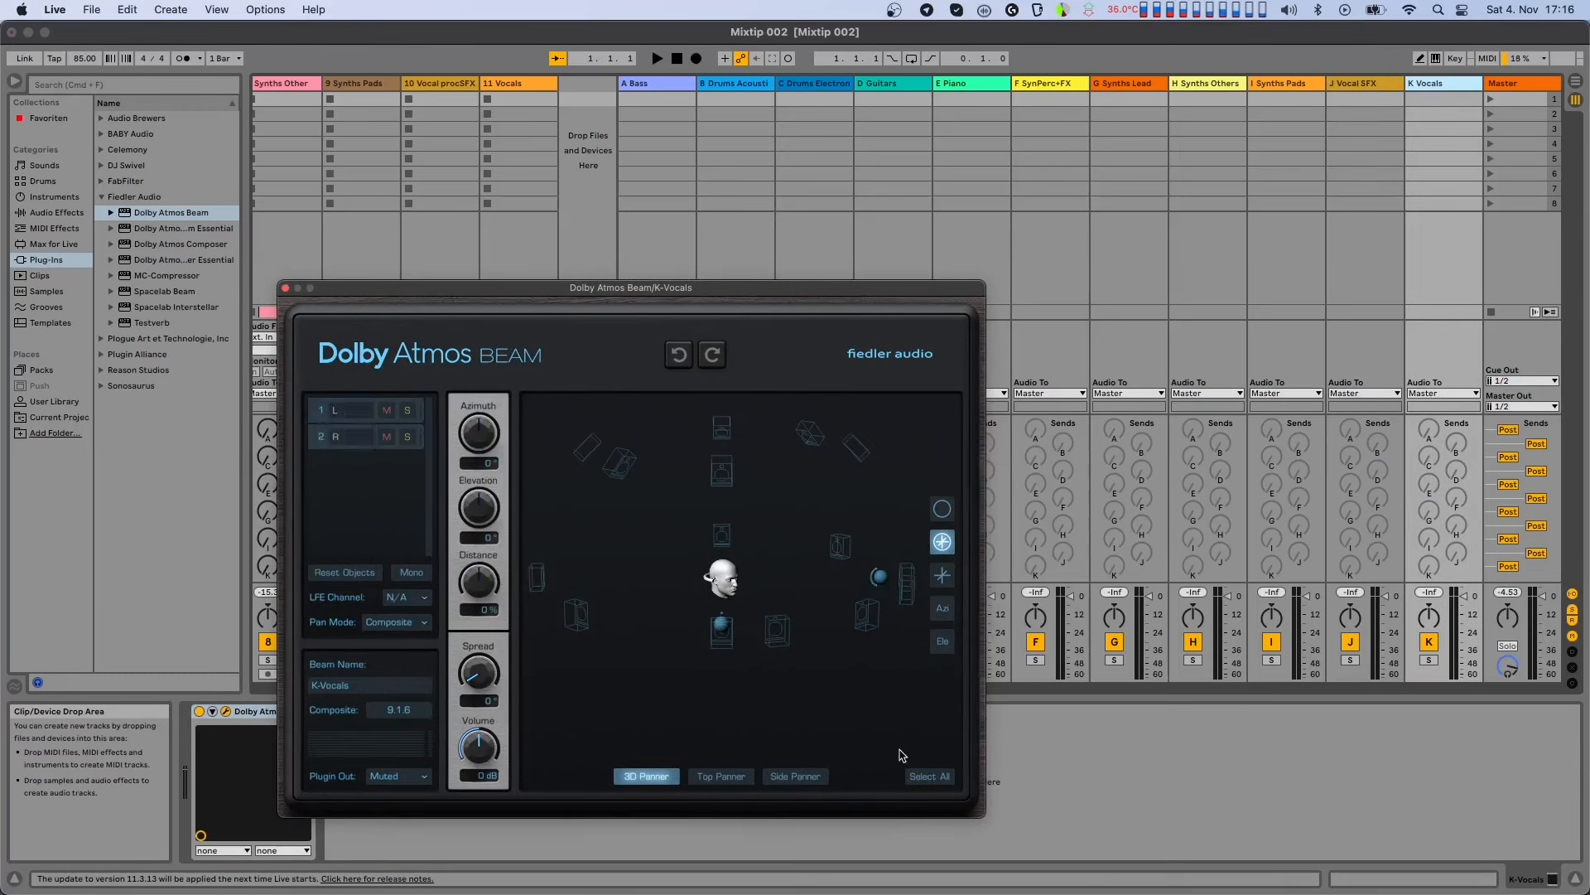
- Select all objects in the Vocals Beam and raise their elevation
{"action": "left_click", "coordinate": [930, 776]}
{"action": "left_click_drag", "start_coordinate": [479, 507], "coordinate": [479, 482]}
{"action": "left_click", "coordinate": [286, 287]}
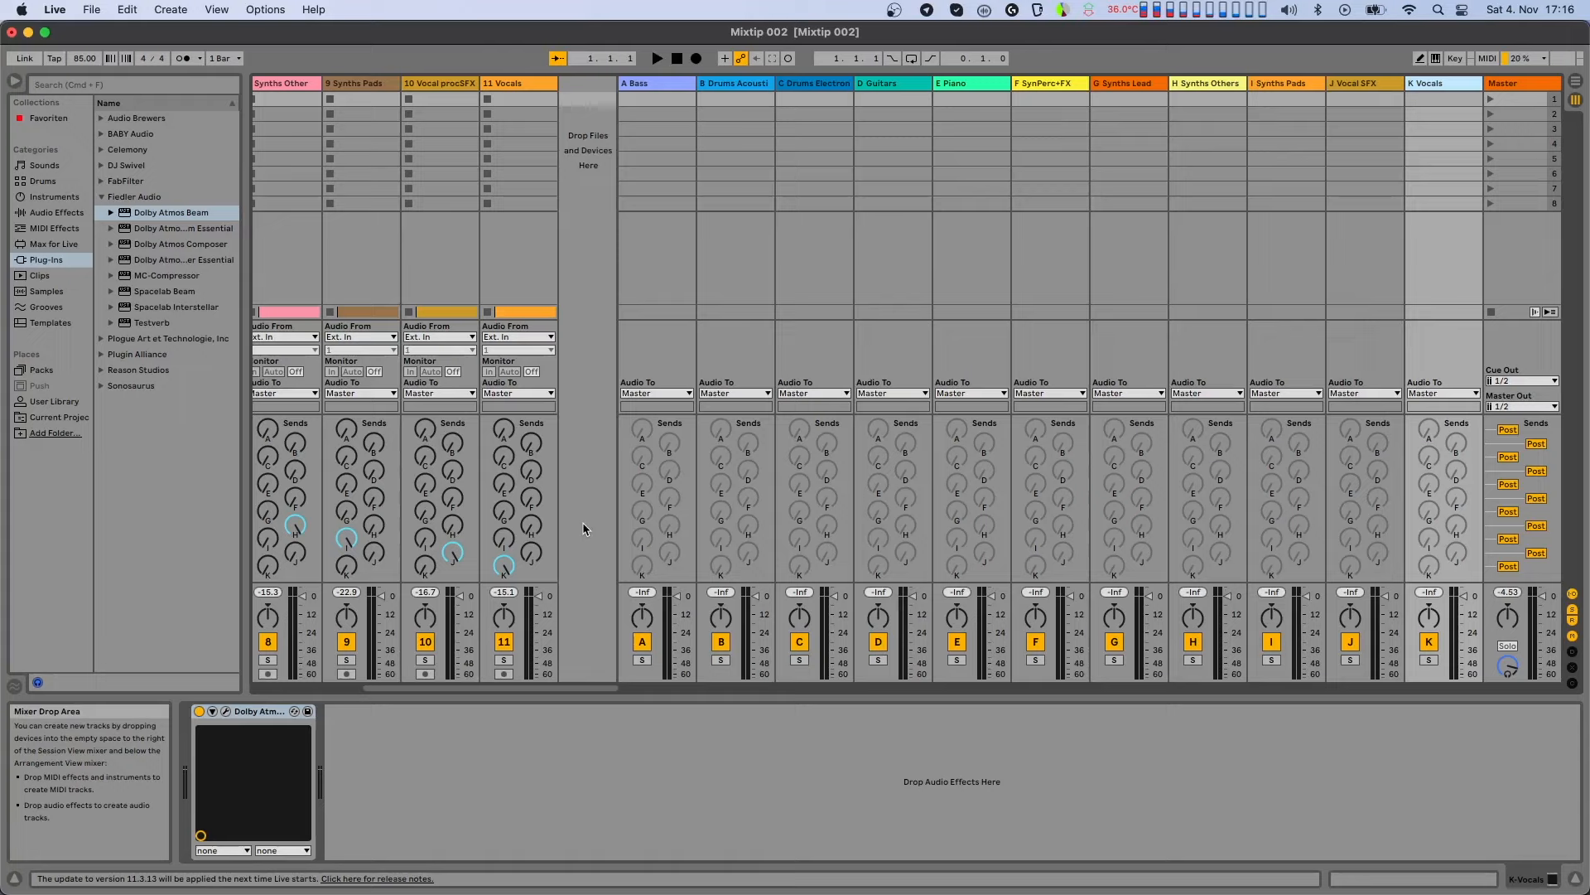
- Open the Dolby Atmos Composer on the Master track and examine the bed channels and objects in its input configuration
{"action": "left_click", "coordinate": [1529, 84]}
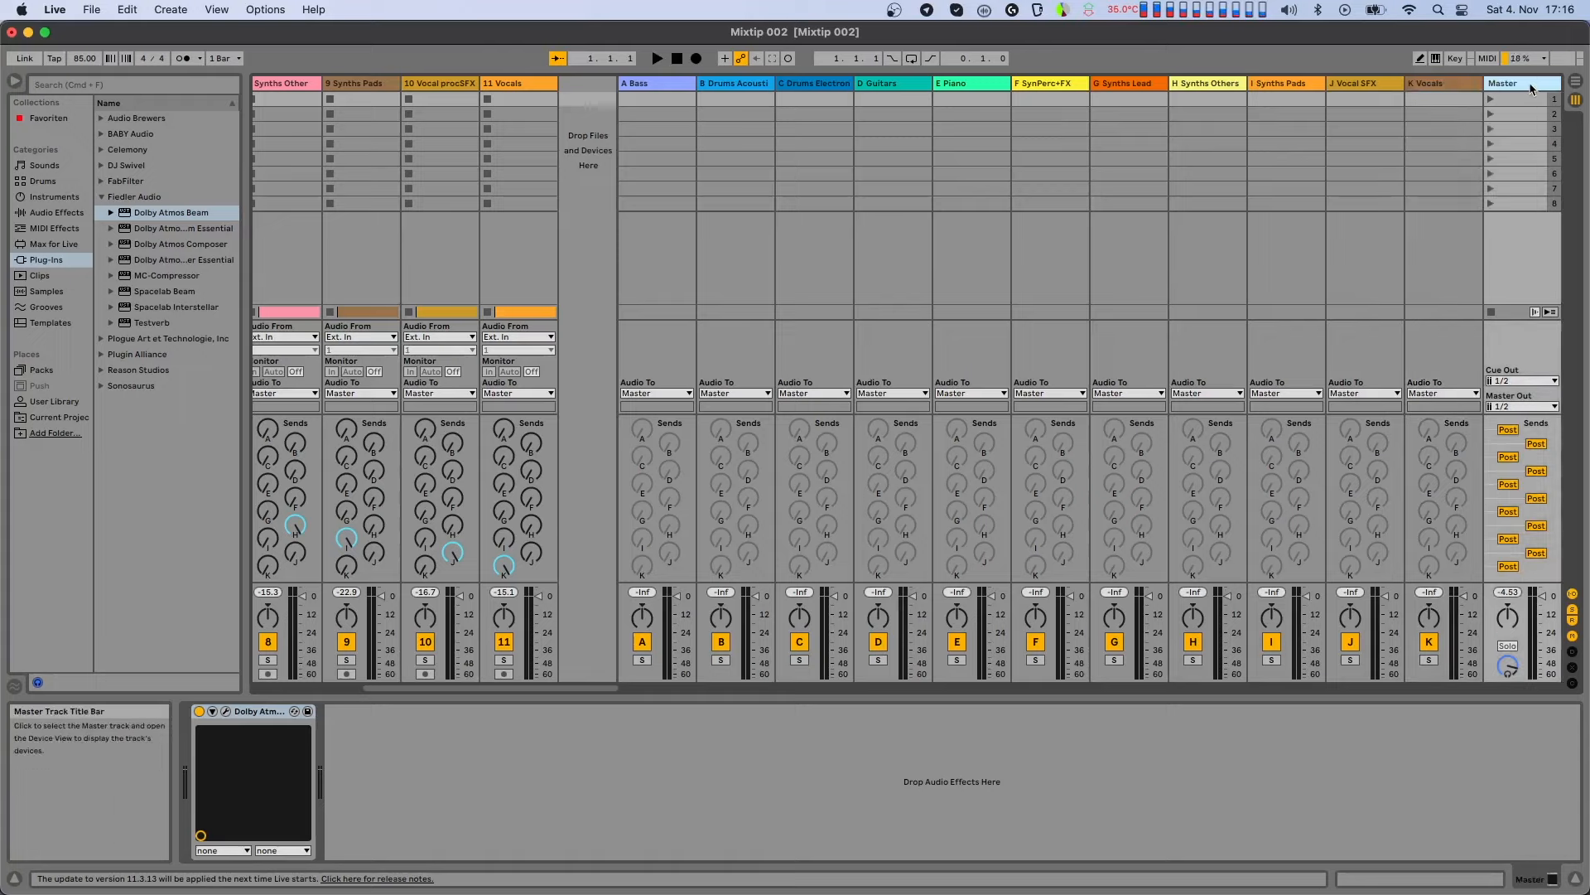
{"action": "left_click", "coordinate": [224, 712]}
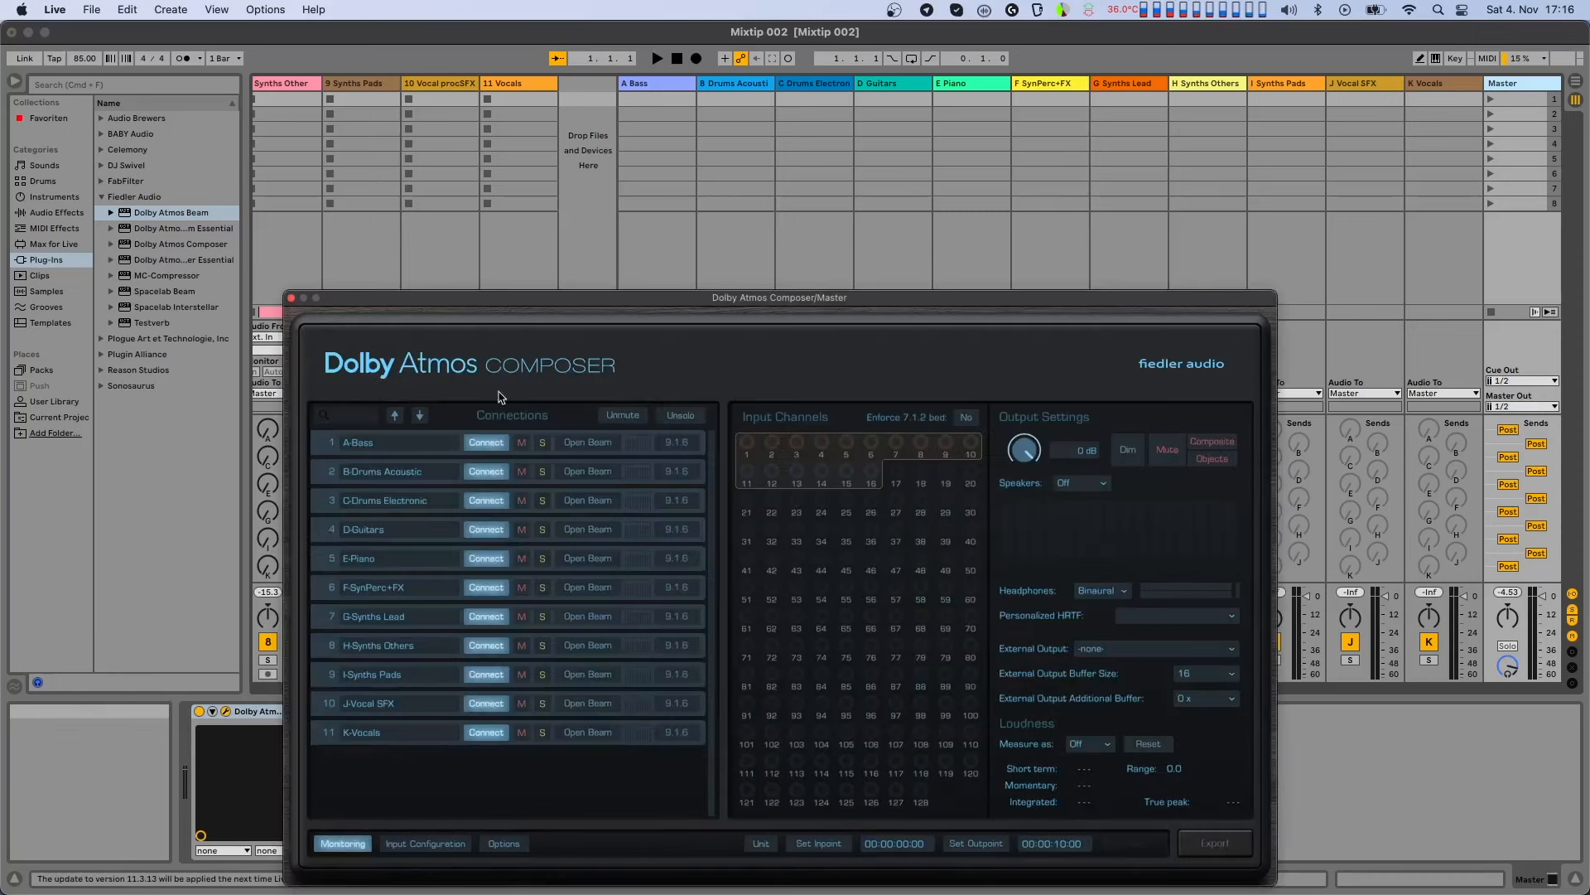
{"action": "left_click_drag", "start_coordinate": [602, 303], "coordinate": [653, 176]}
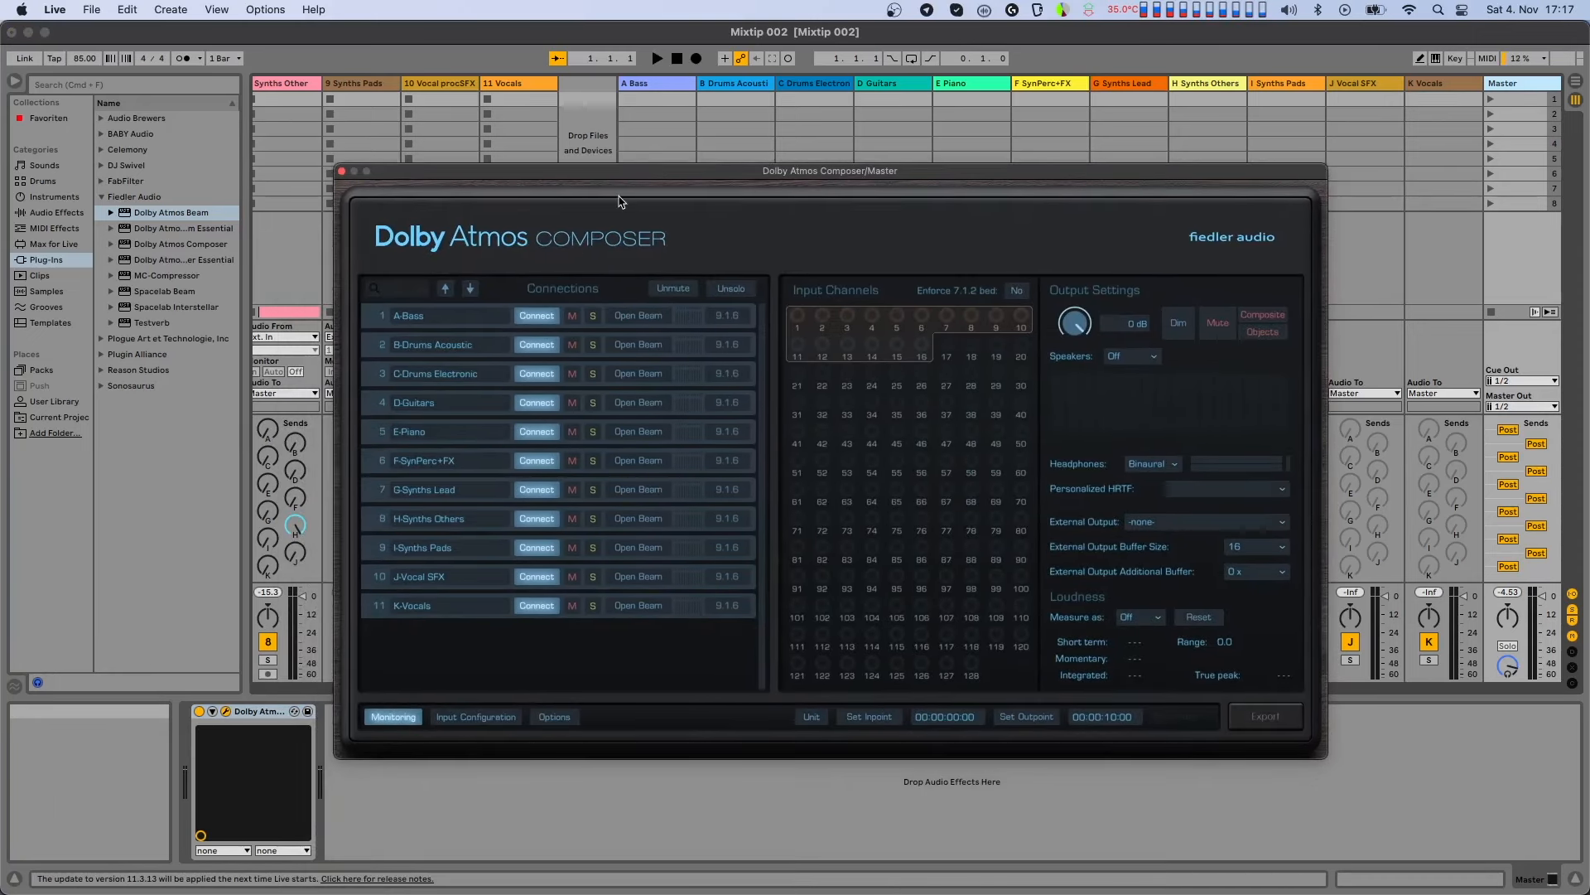
{"action": "left_click", "coordinate": [477, 716]}
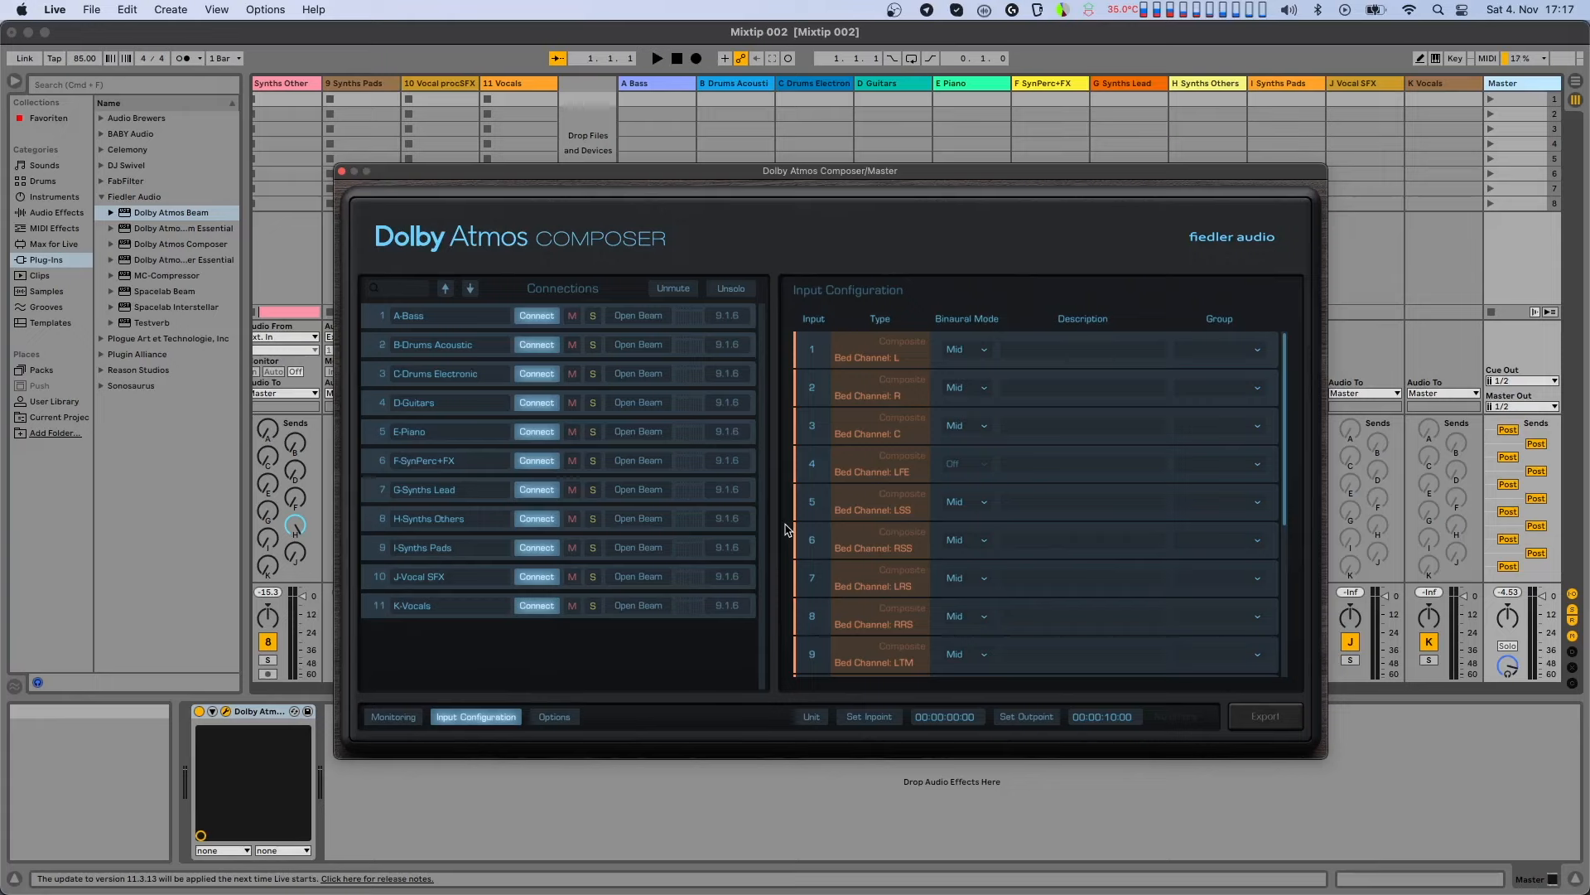
{"action": "scroll", "coordinate": [834, 509], "scroll_direction": "down", "scroll_amount": 5}
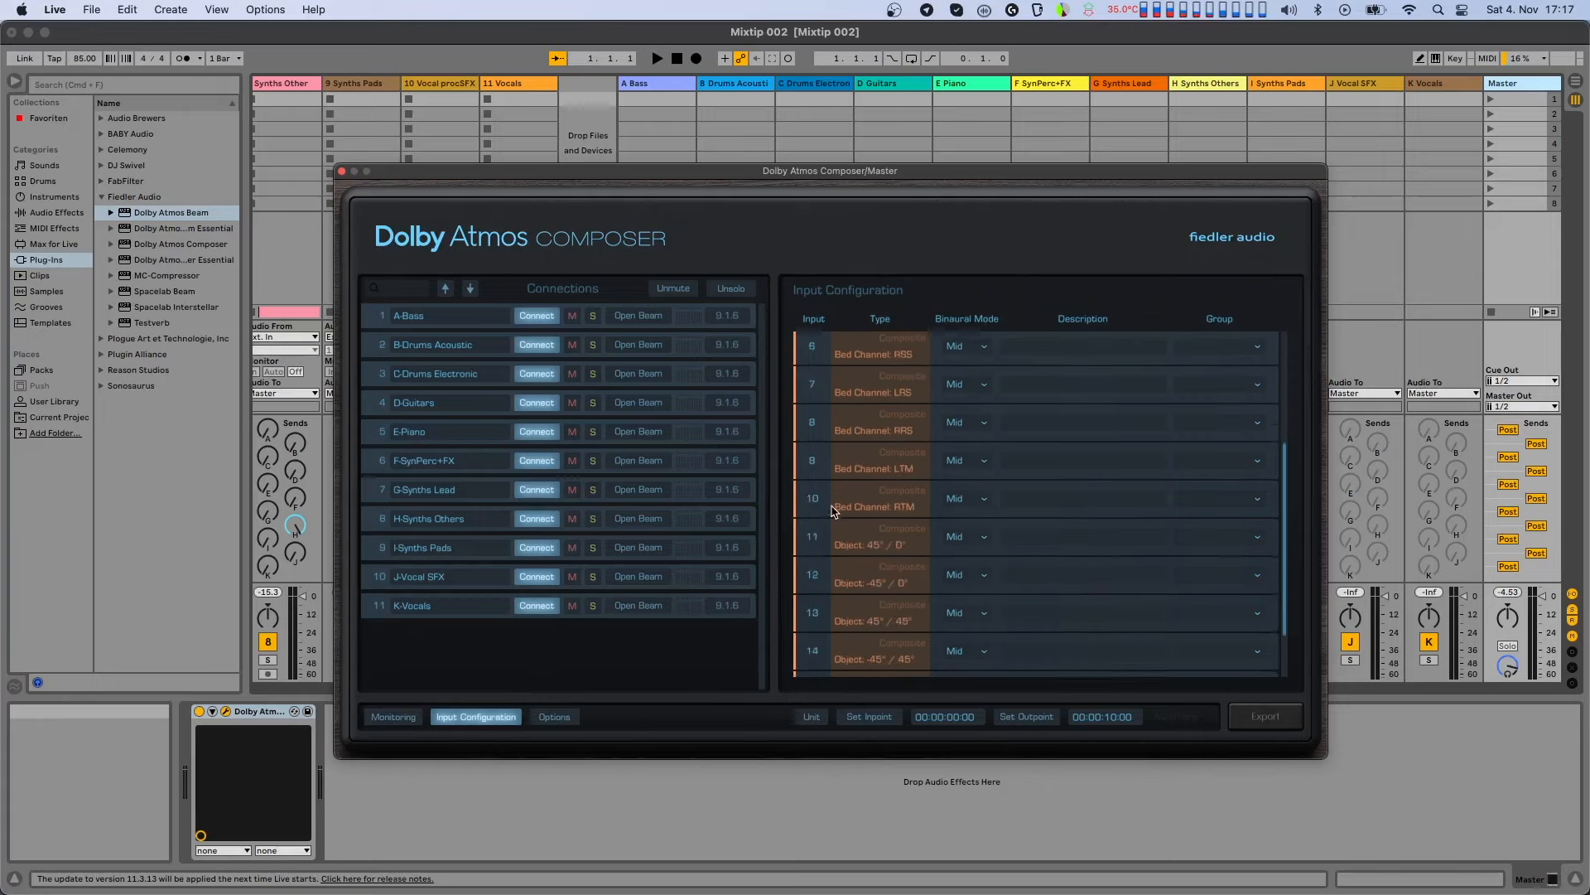
{"action": "scroll", "coordinate": [830, 509], "scroll_direction": "up", "scroll_amount": 5}
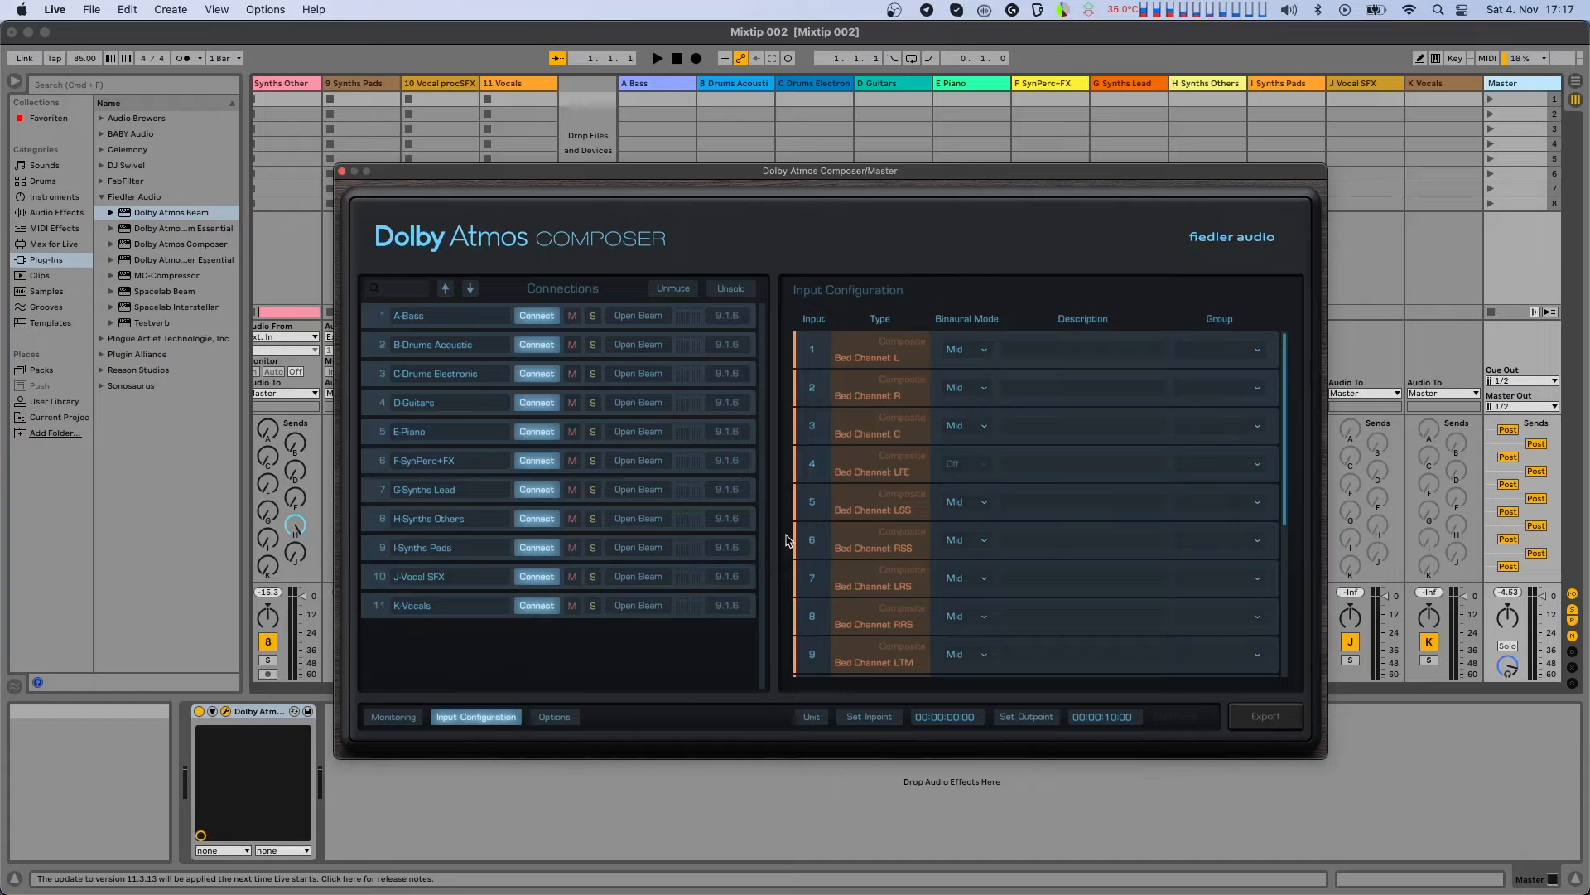
- Set the C-Drums Electronic connection to Objects and check its object channels in the monitoring and input configuration views
{"action": "left_click", "coordinate": [727, 373]}
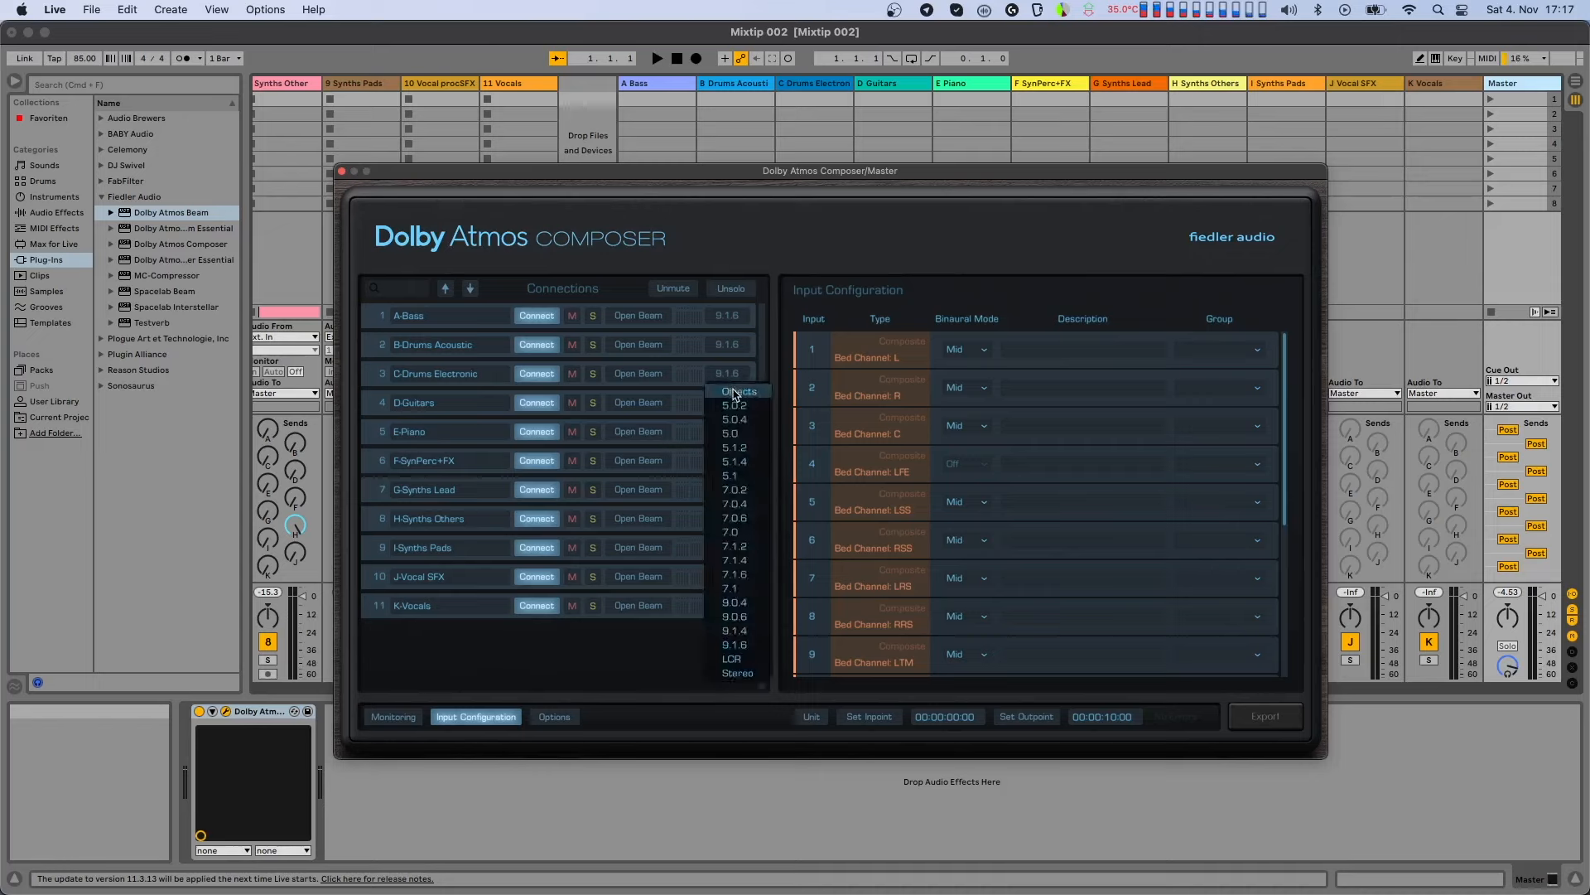
{"action": "left_click", "coordinate": [733, 392]}
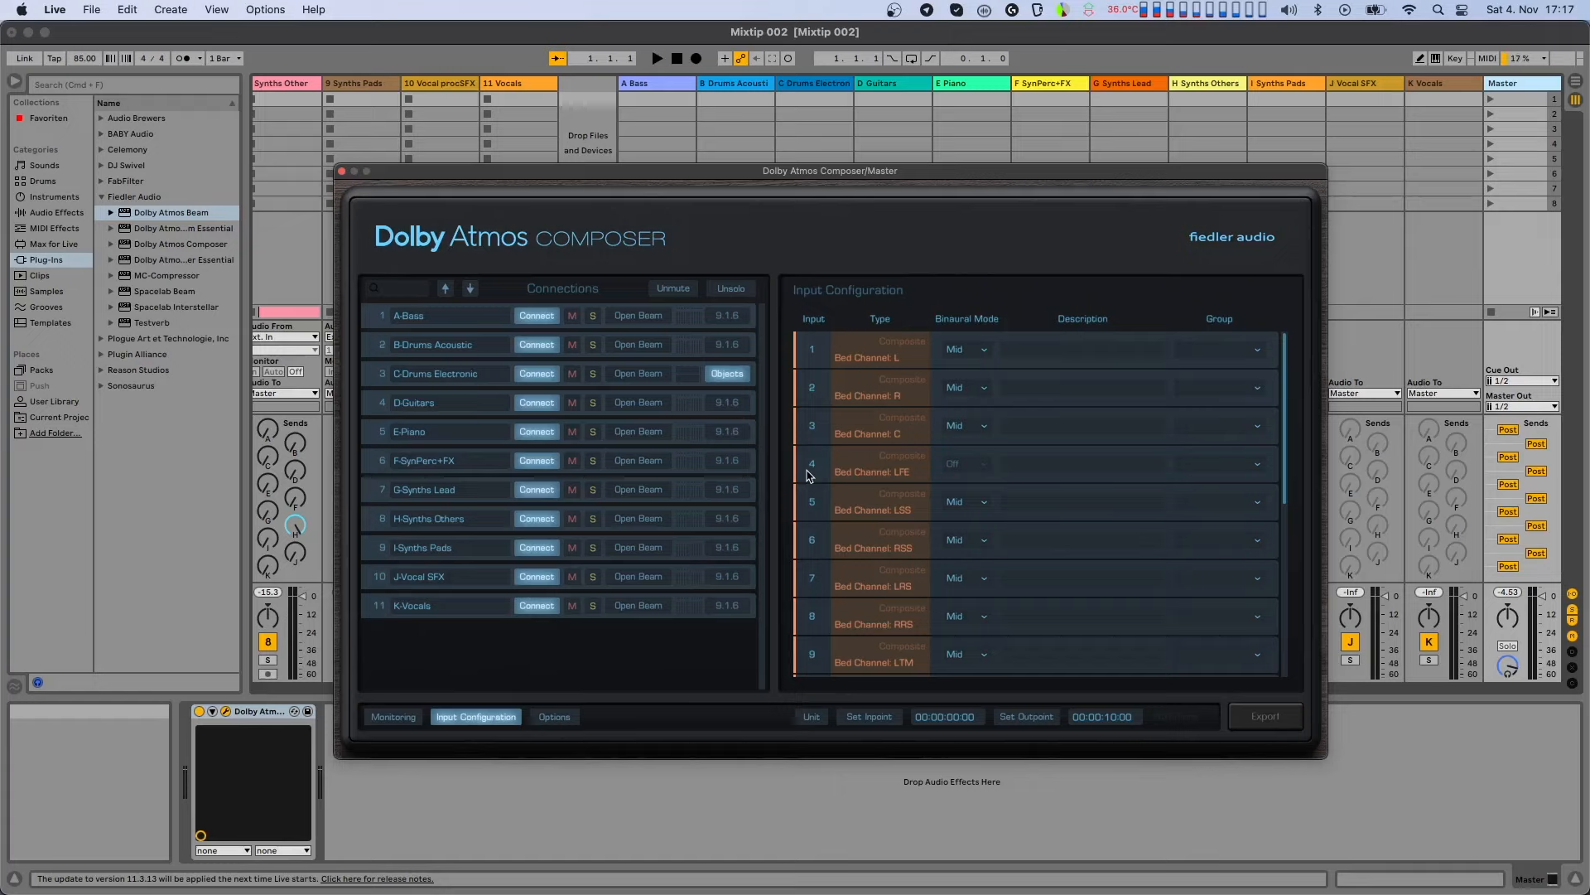
{"action": "left_click", "coordinate": [374, 720]}
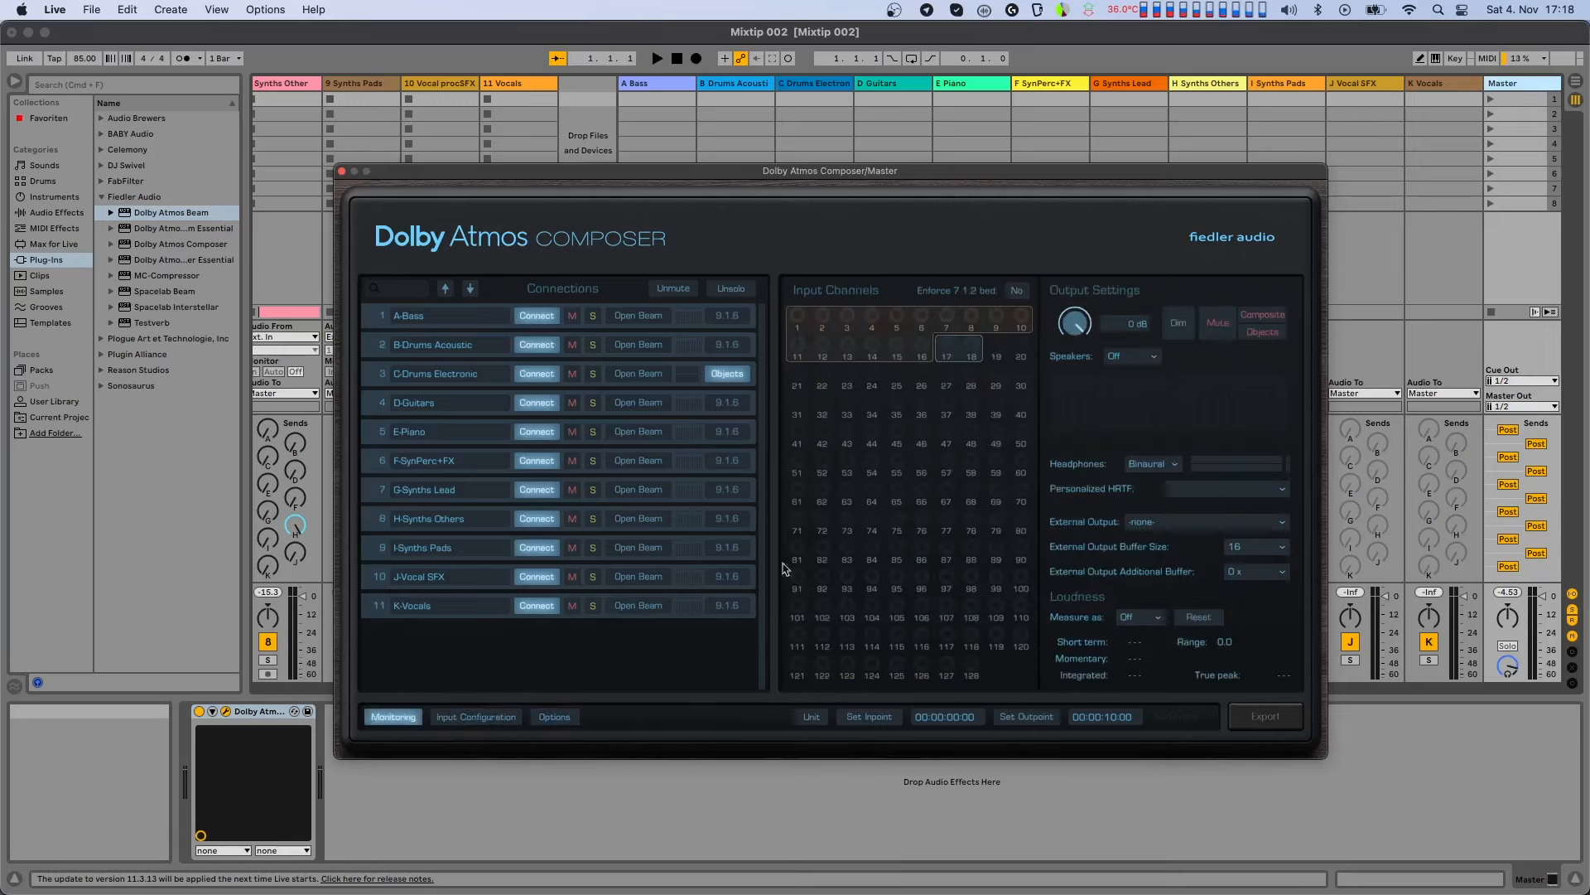
{"action": "left_click", "coordinate": [518, 712]}
{"action": "scroll", "coordinate": [909, 613], "scroll_direction": "down", "scroll_amount": 4}
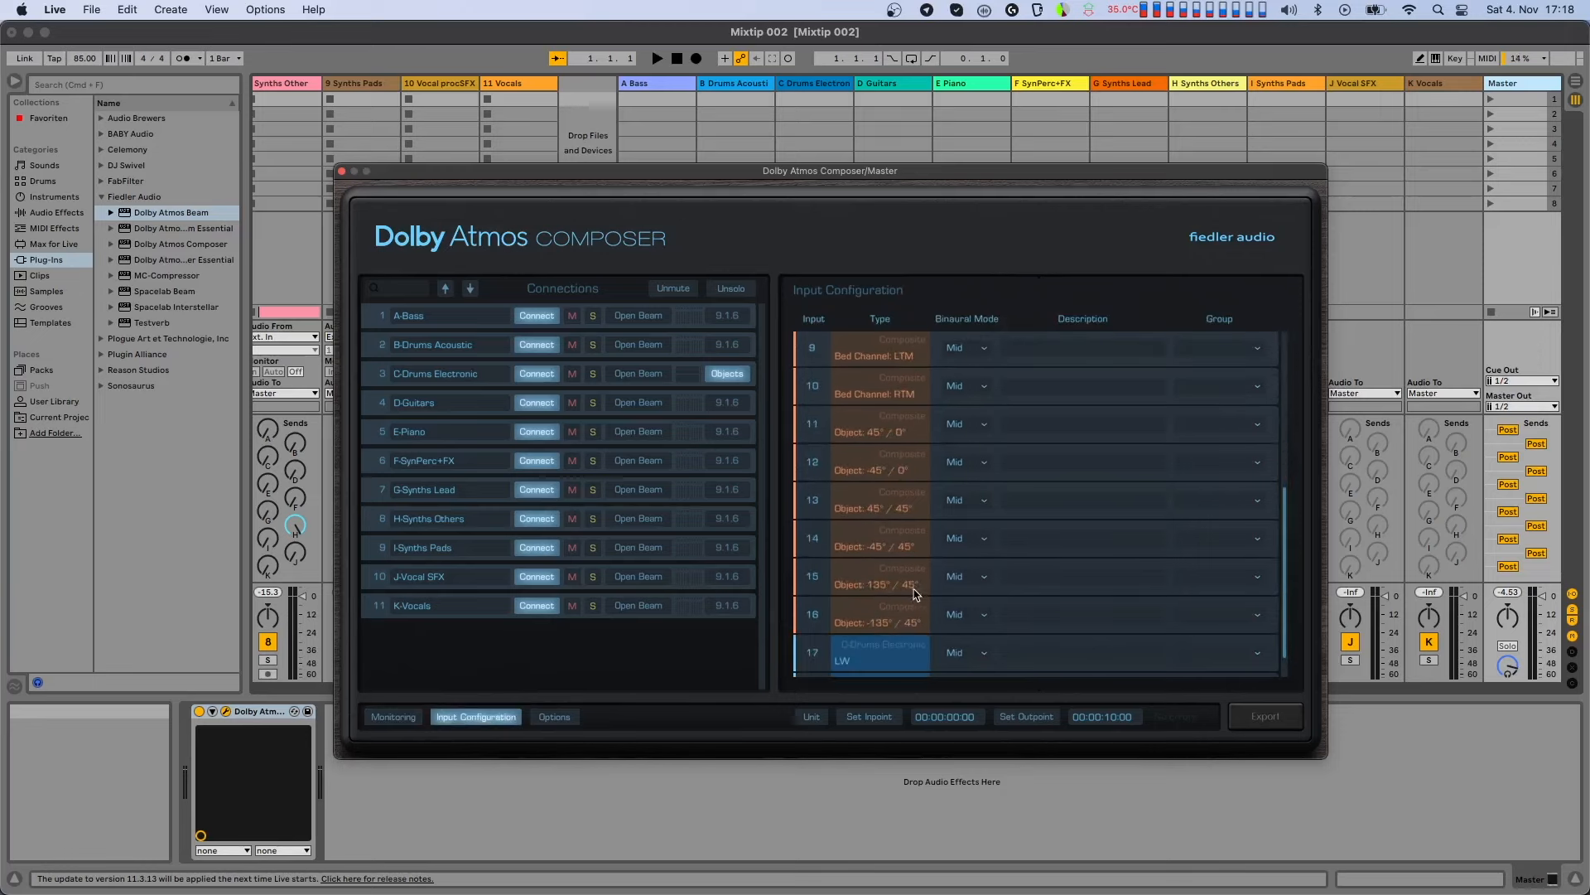
{"action": "scroll", "coordinate": [911, 590], "scroll_direction": "down", "scroll_amount": 1}
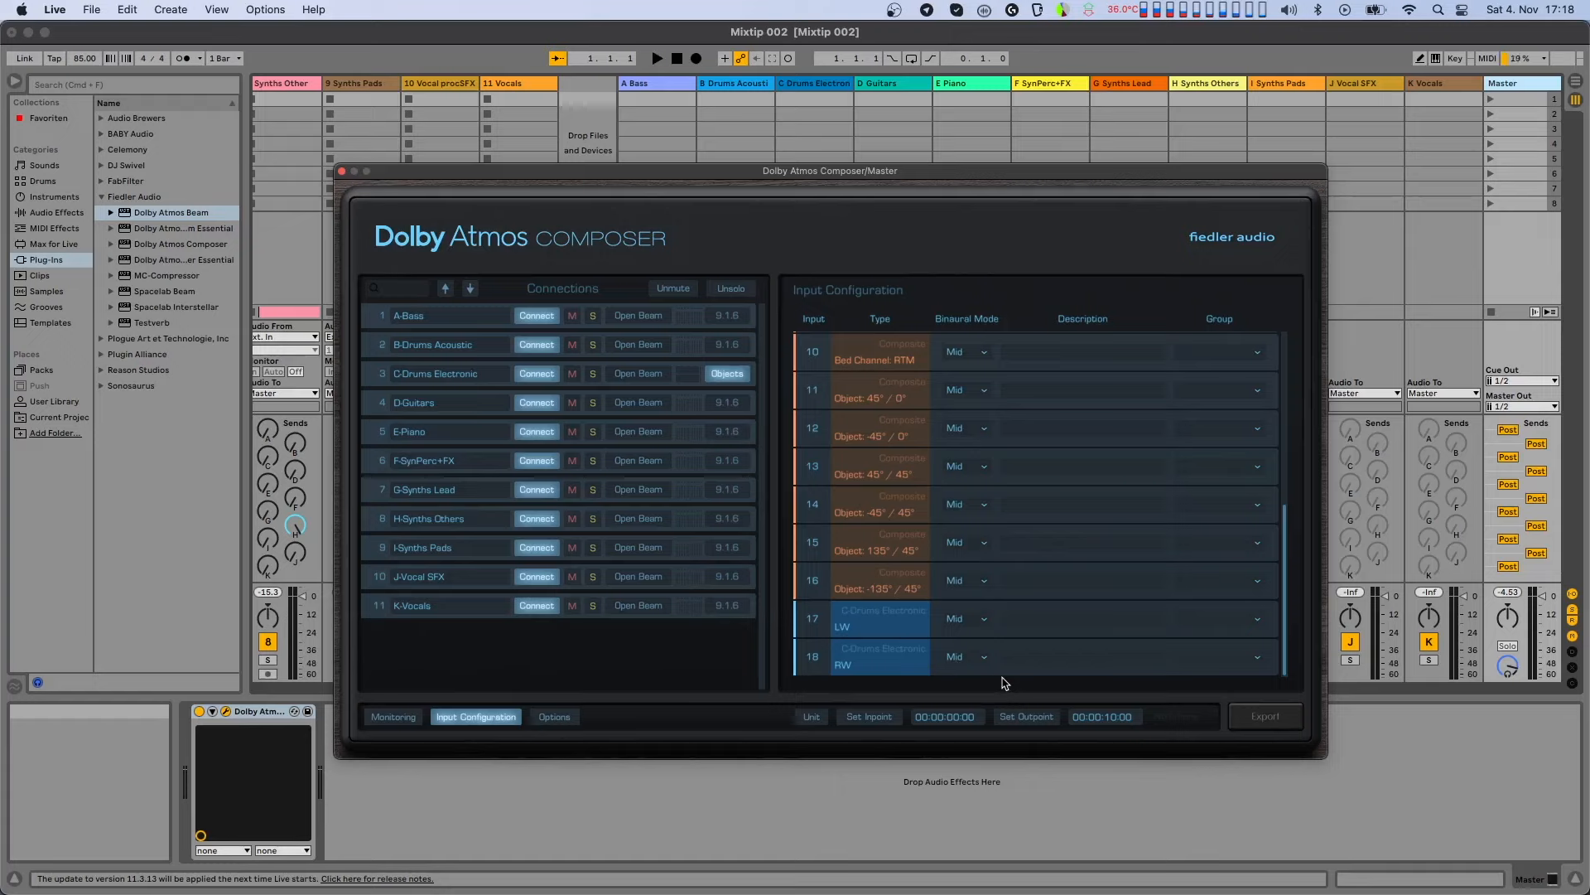
- Solo C-Drums Electronic for playback, set the binaural mode of inputs 17 and 18 to Near, and unsolo it after listening
{"action": "left_click", "coordinate": [593, 374]}
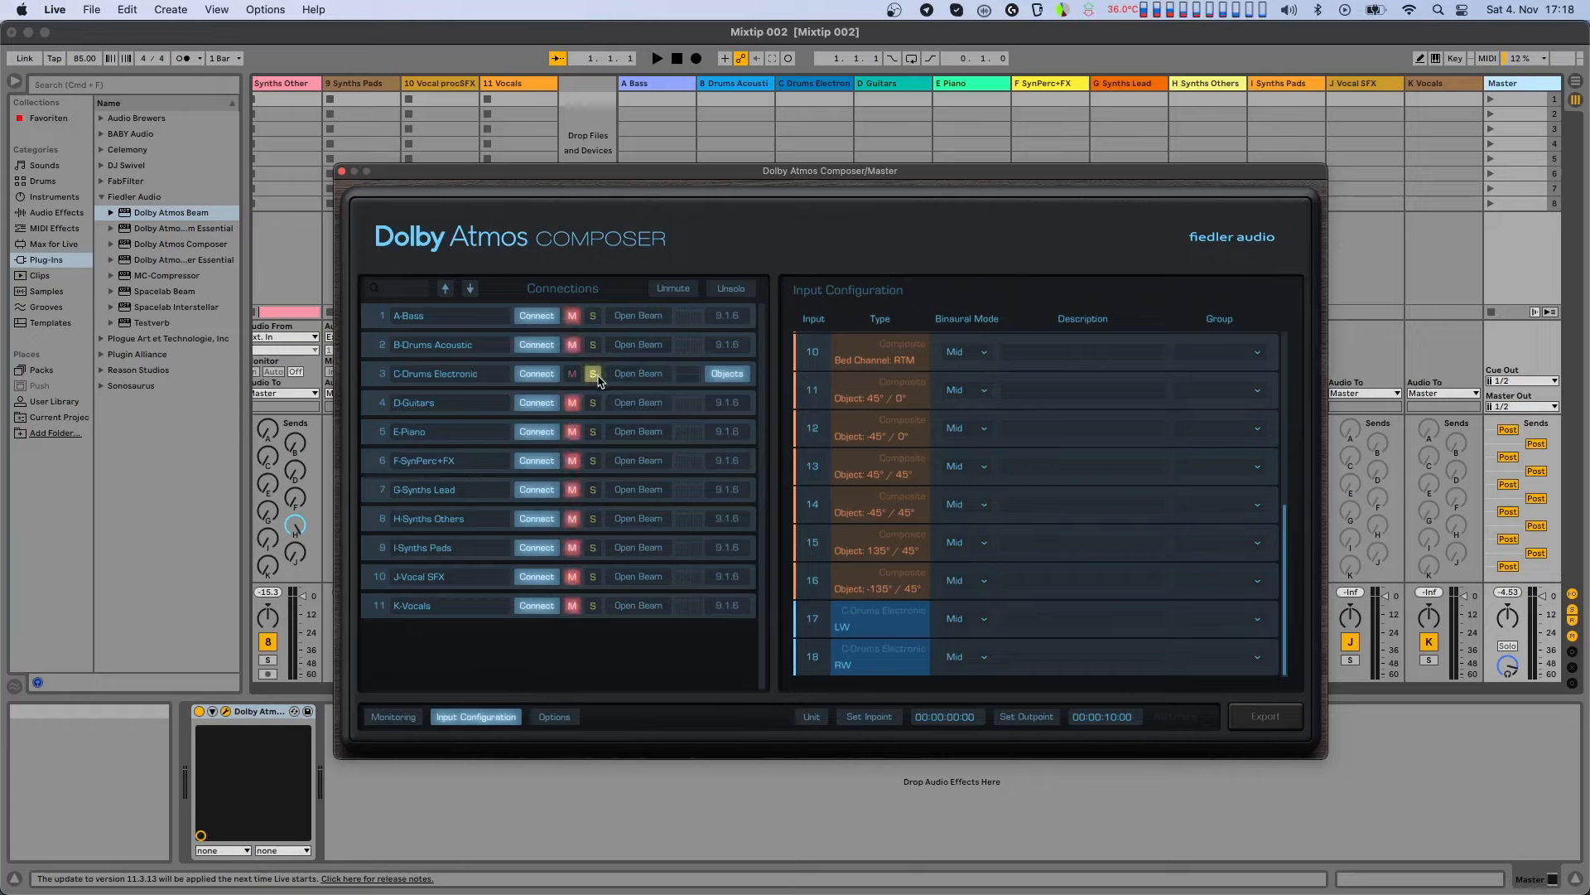
{"action": "key", "text": "space"}
{"action": "left_click", "coordinate": [962, 617]}
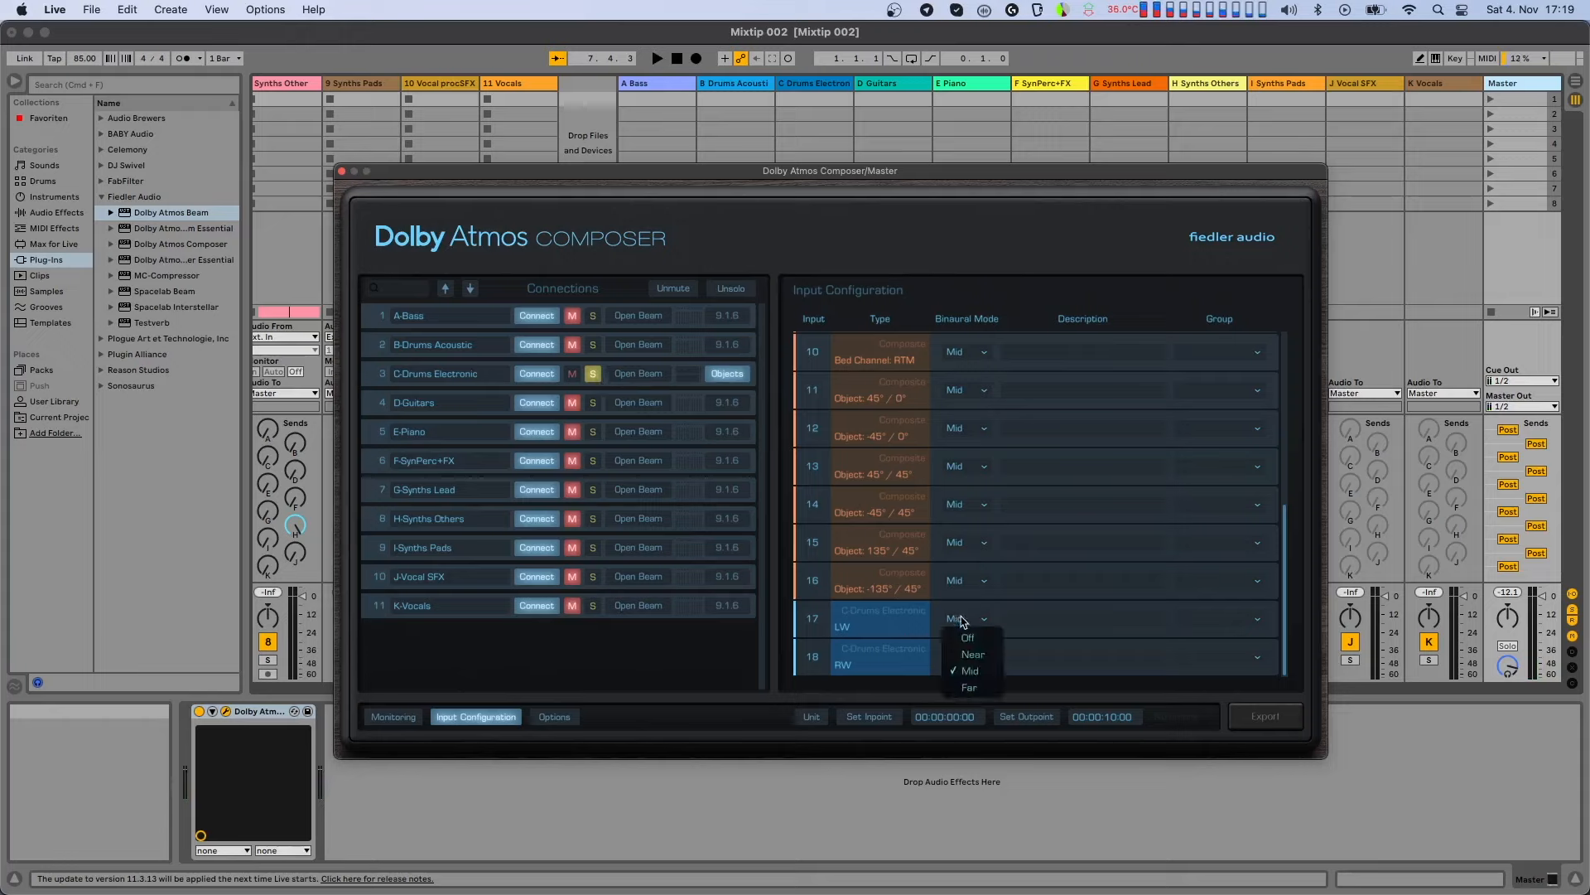
{"action": "left_click", "coordinate": [973, 655]}
{"action": "left_click", "coordinate": [964, 656]}
{"action": "left_click", "coordinate": [973, 691]}
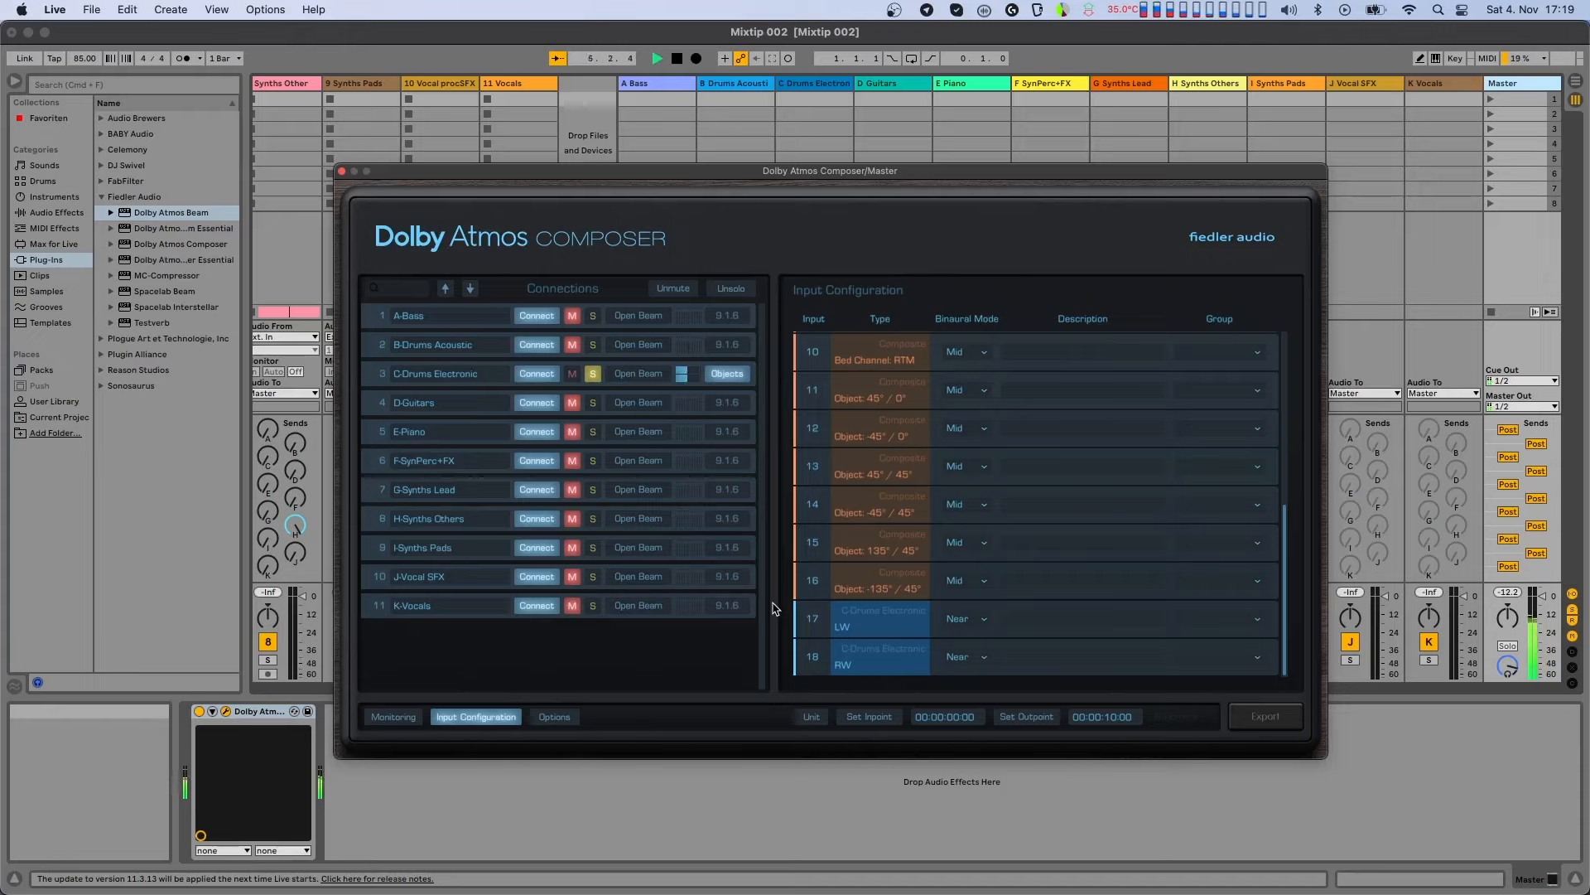
{"action": "key", "text": "space"}
{"action": "left_click", "coordinate": [593, 373]}
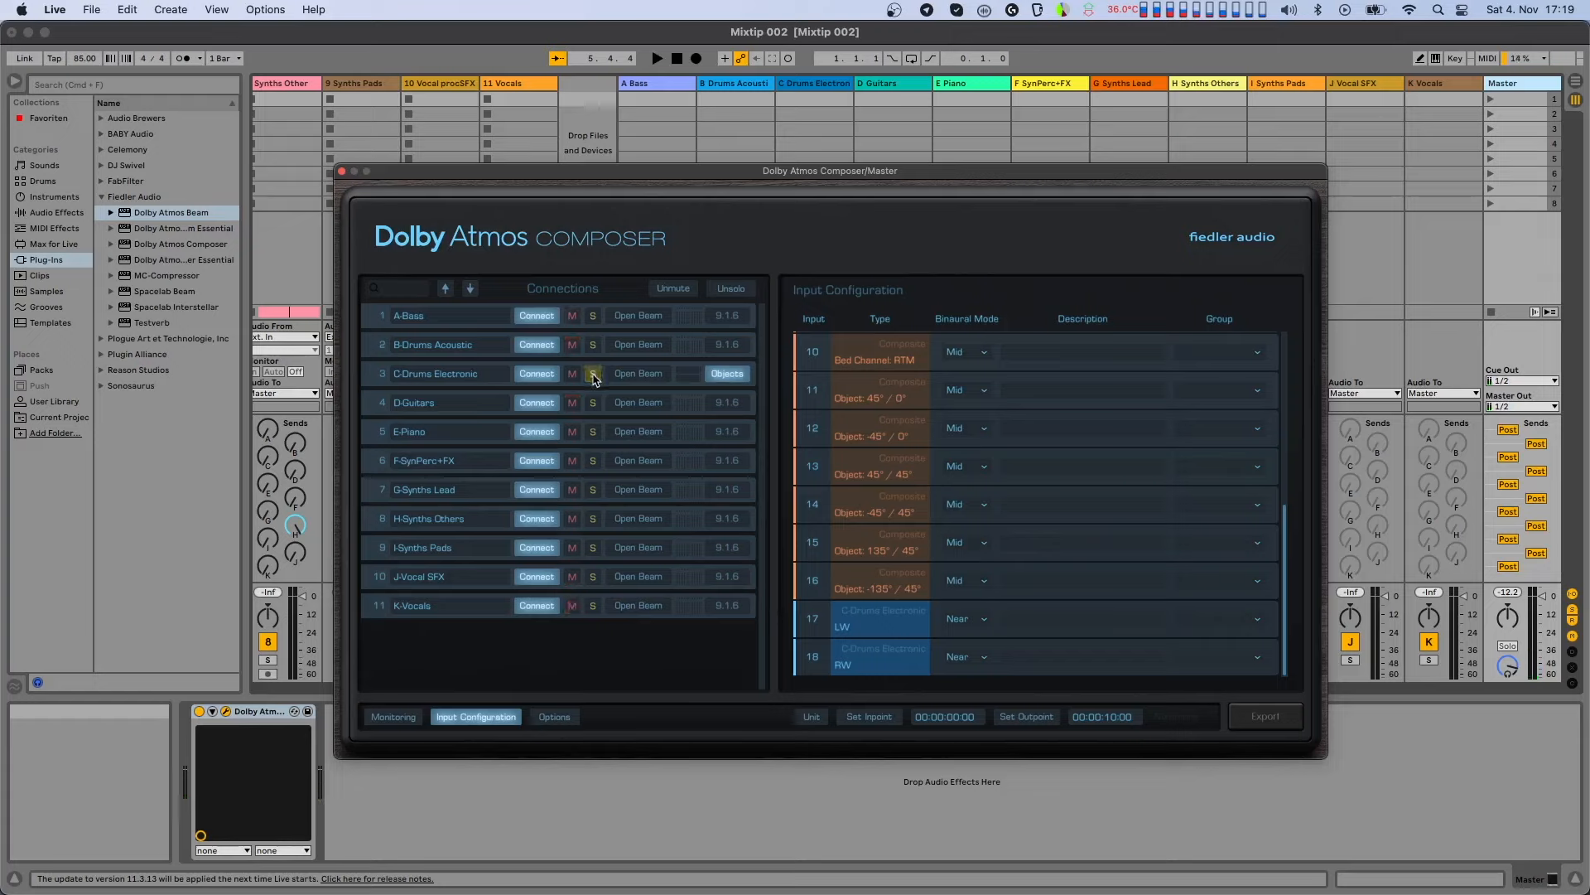
- Set the E-Piano connection to Objects and solo it
{"action": "left_click", "coordinate": [726, 433]}
{"action": "left_click", "coordinate": [724, 449]}
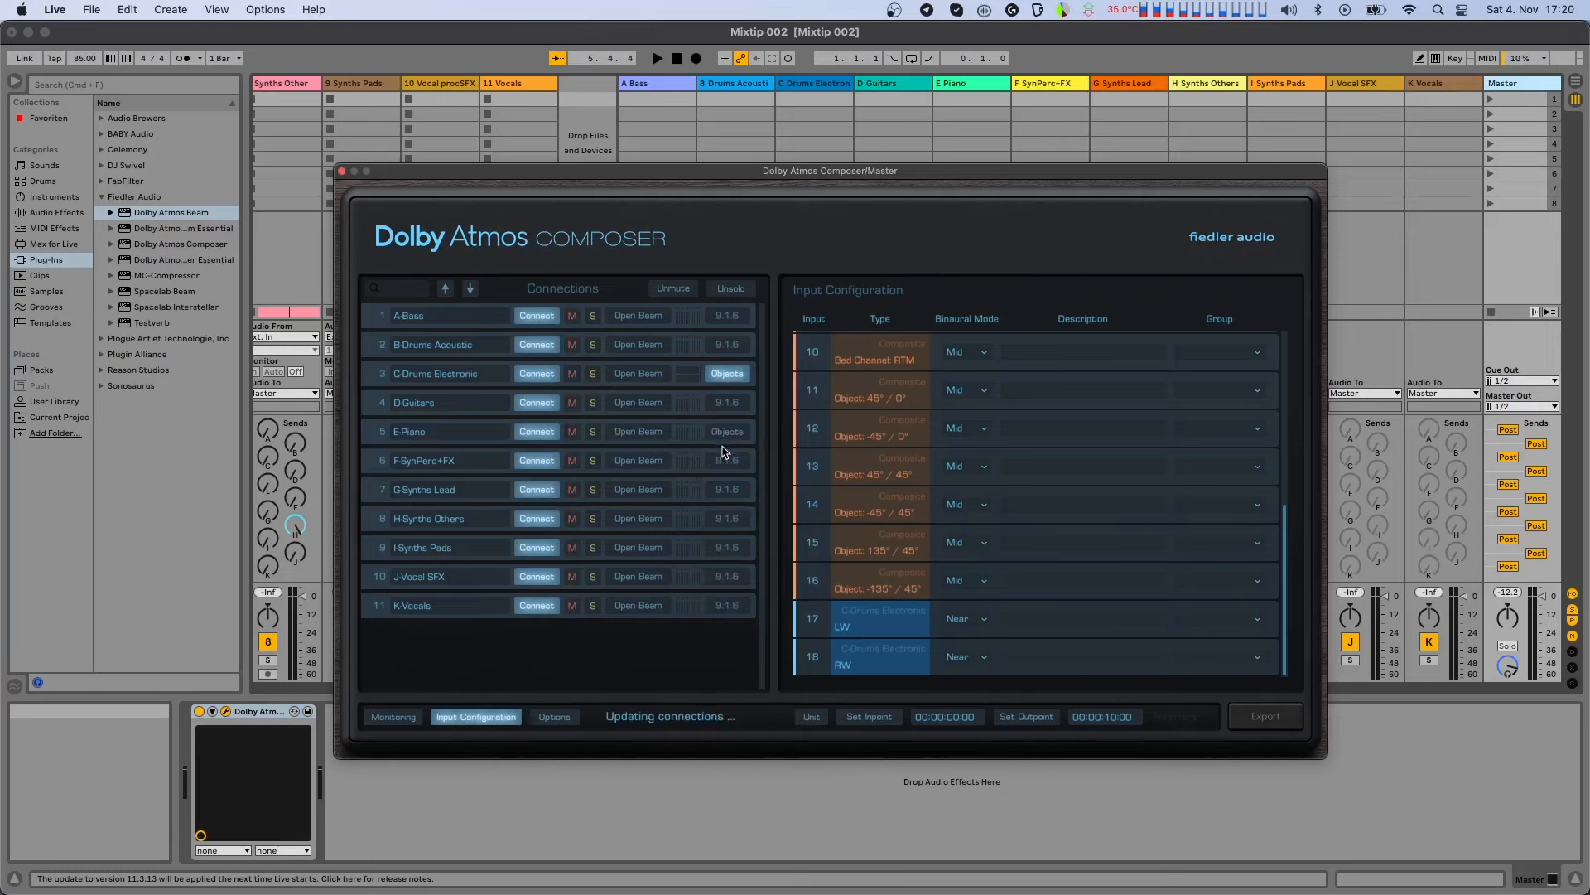
{"action": "left_click", "coordinate": [593, 432]}
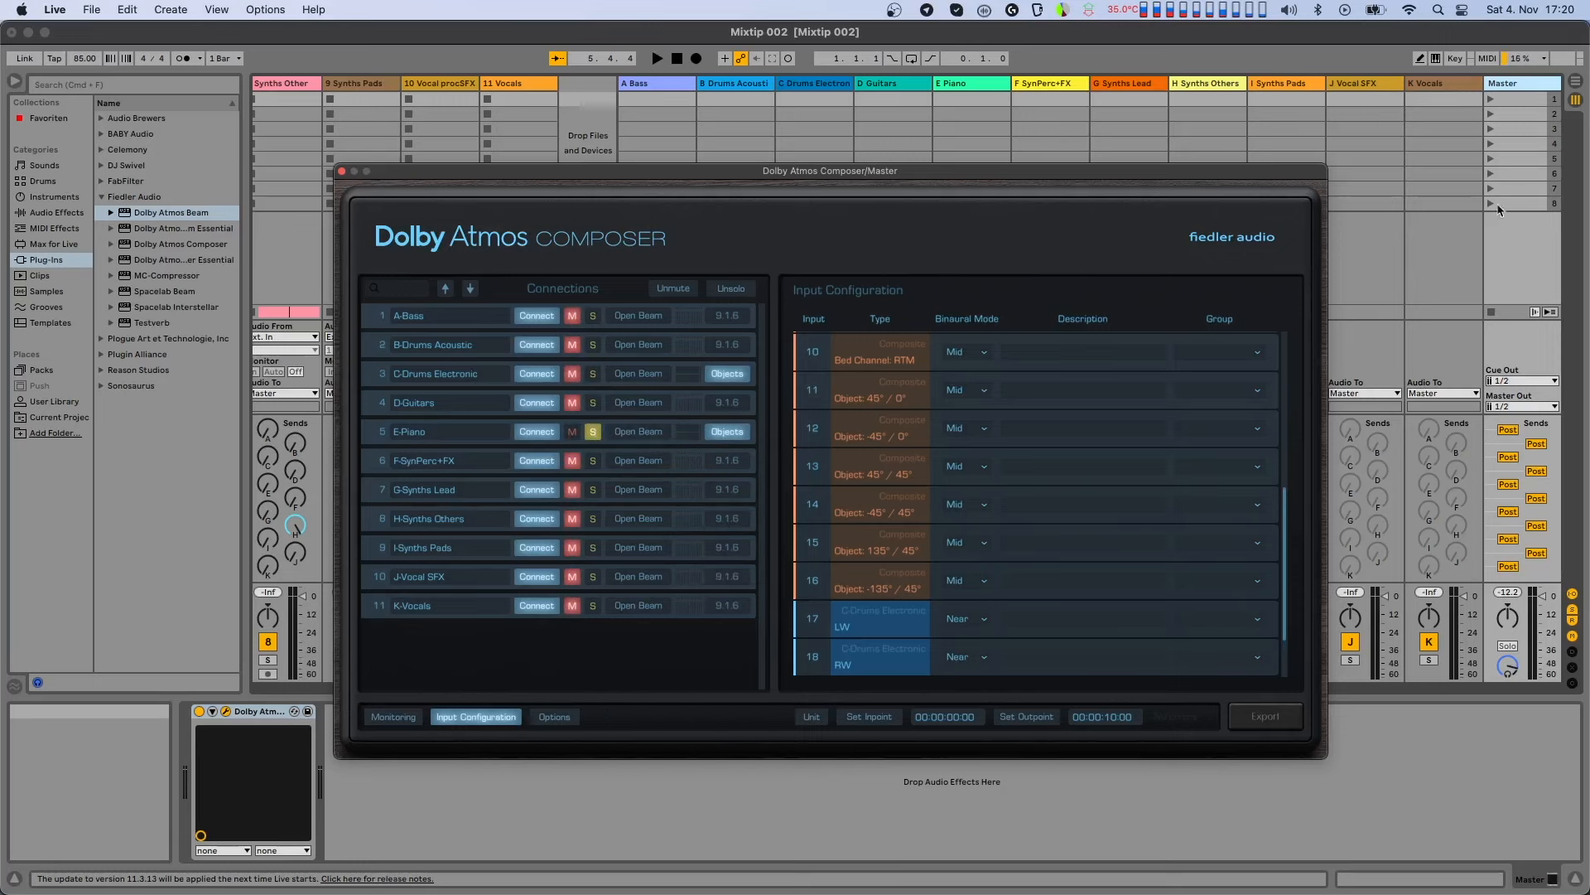
- Show the arrangement beside the Composer window and play the soloed piano from where its clip begins to sound
{"action": "left_click", "coordinate": [1577, 80]}
{"action": "left_click_drag", "start_coordinate": [808, 167], "coordinate": [1034, 228]}
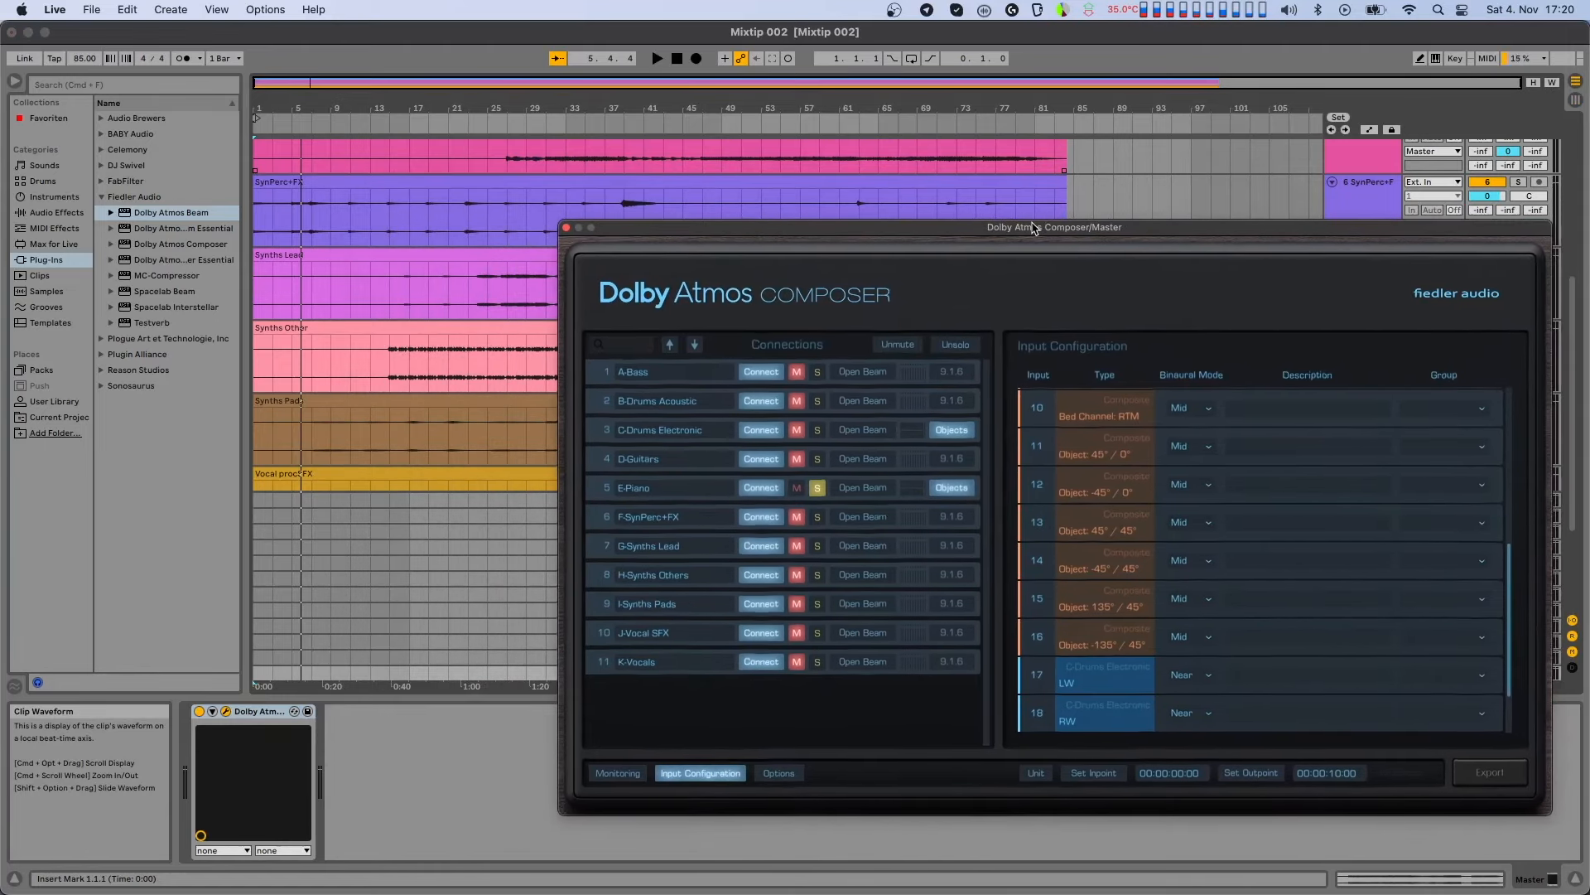
{"action": "scroll", "coordinate": [303, 302], "scroll_direction": "up", "scroll_amount": 5}
{"action": "scroll", "coordinate": [303, 302], "scroll_direction": "up", "scroll_amount": 2}
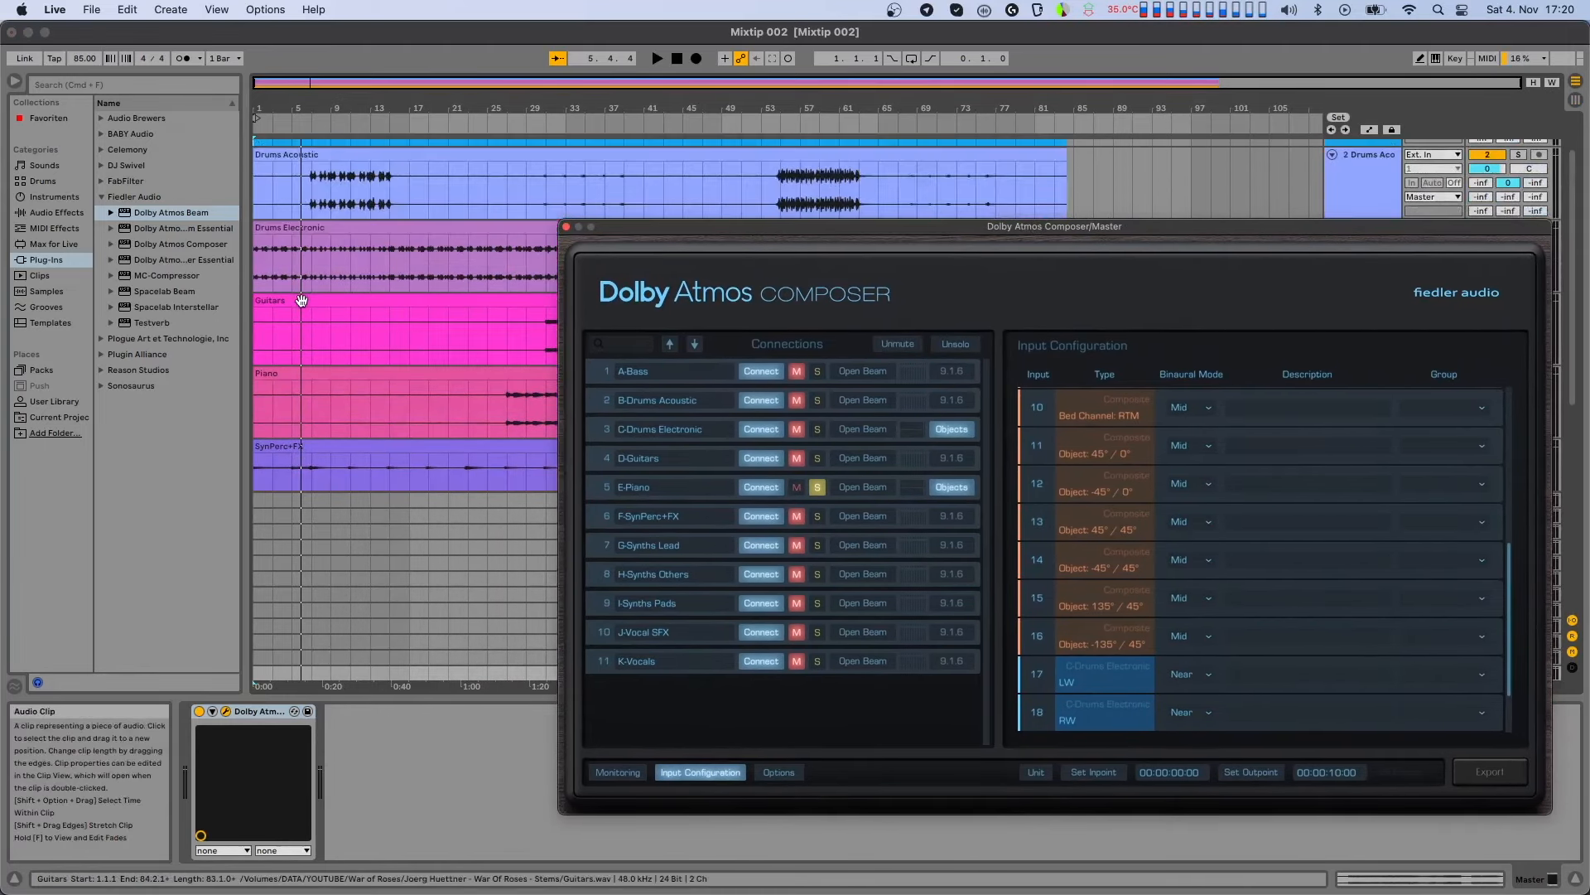
{"action": "left_click", "coordinate": [507, 124]}
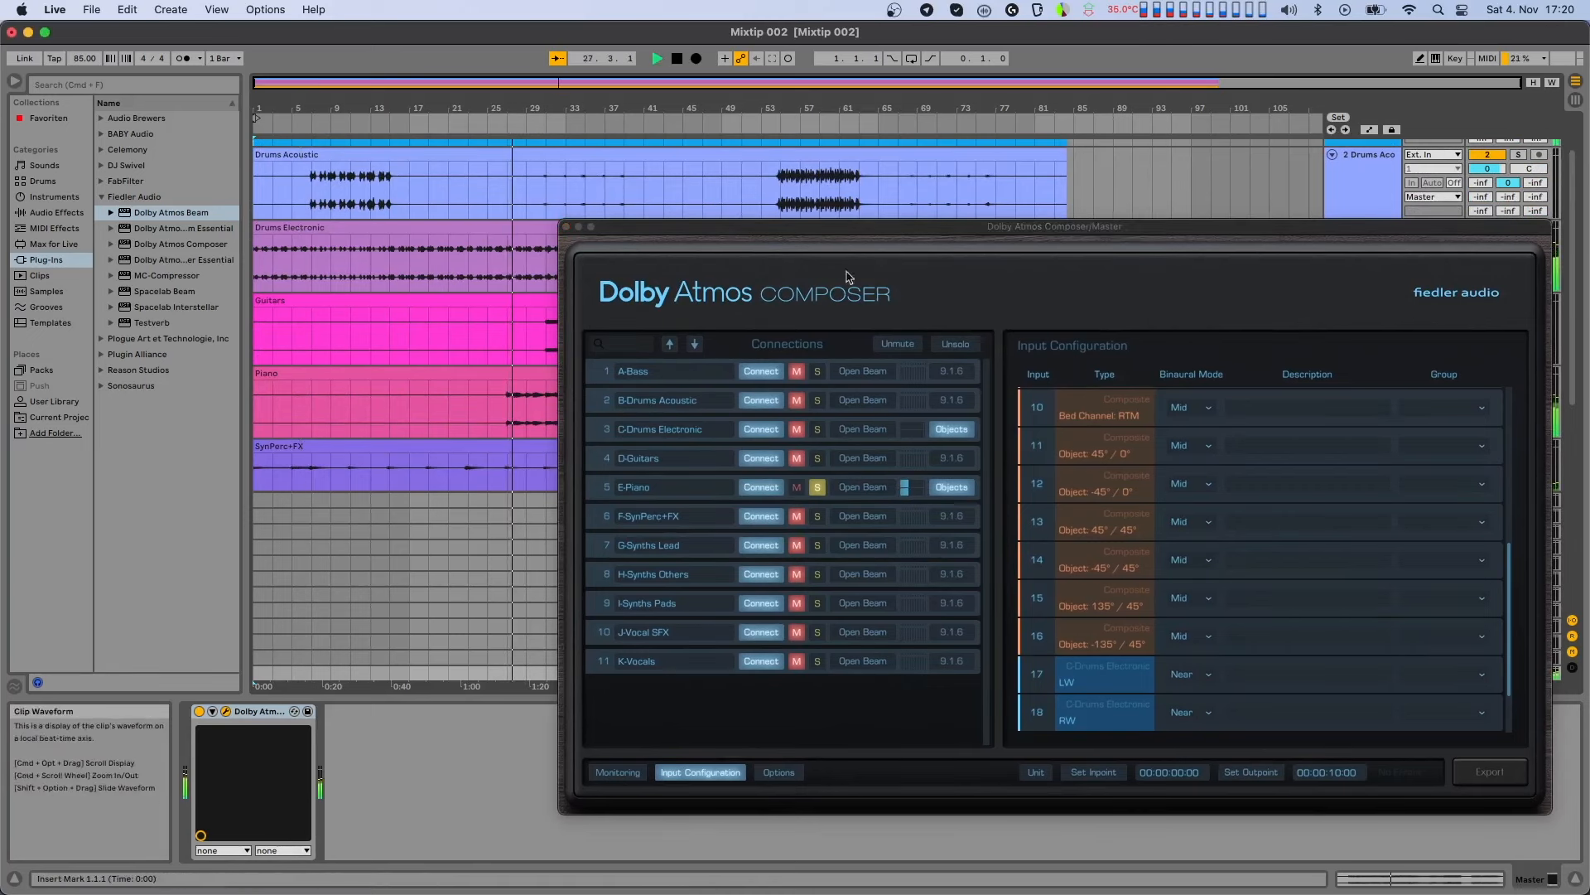
{"action": "left_click_drag", "start_coordinate": [943, 234], "coordinate": [897, 222]}
- Set the binaural mode of the two E-Piano objects, inputs 19 and 20, to Far
{"action": "scroll", "coordinate": [1052, 554], "scroll_direction": "down", "scroll_amount": 2}
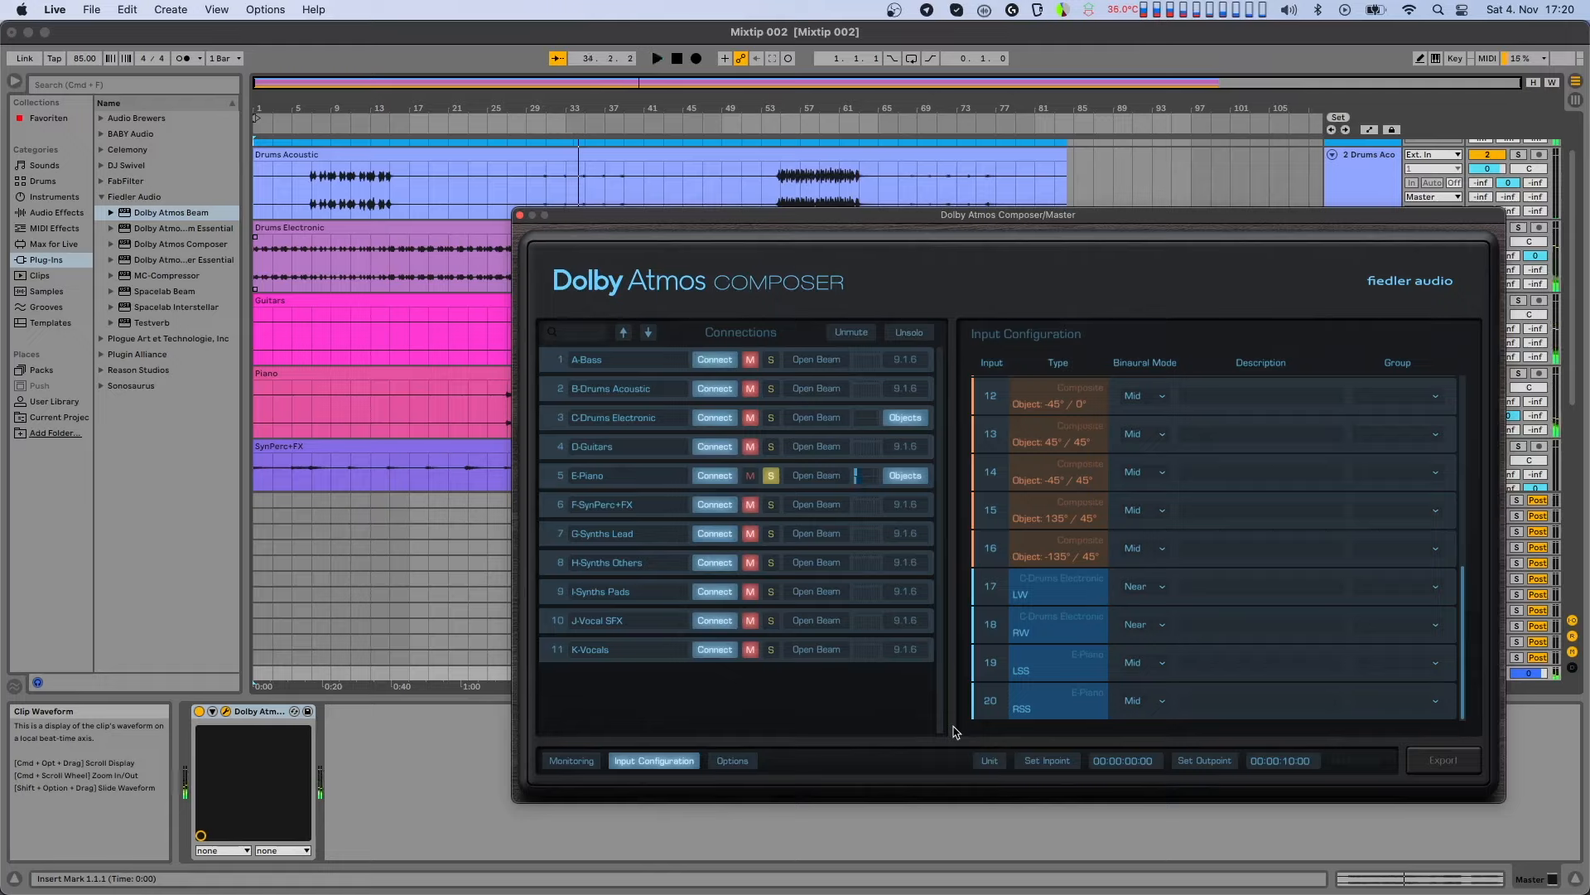
{"action": "left_click", "coordinate": [1156, 663]}
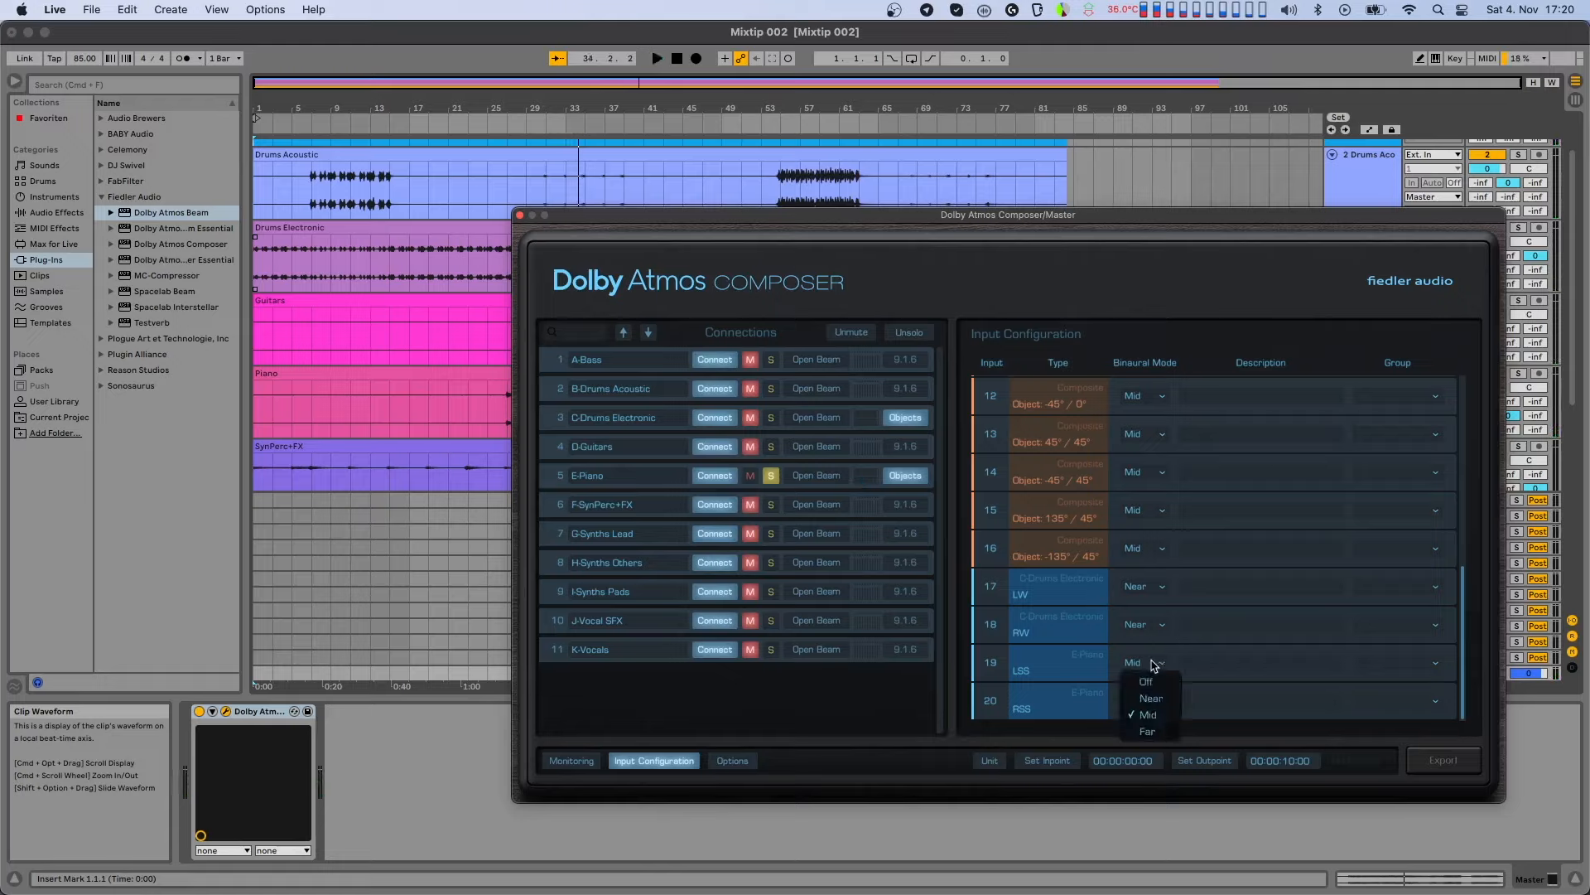
{"action": "left_click", "coordinate": [1135, 733]}
{"action": "left_click", "coordinate": [1141, 706]}
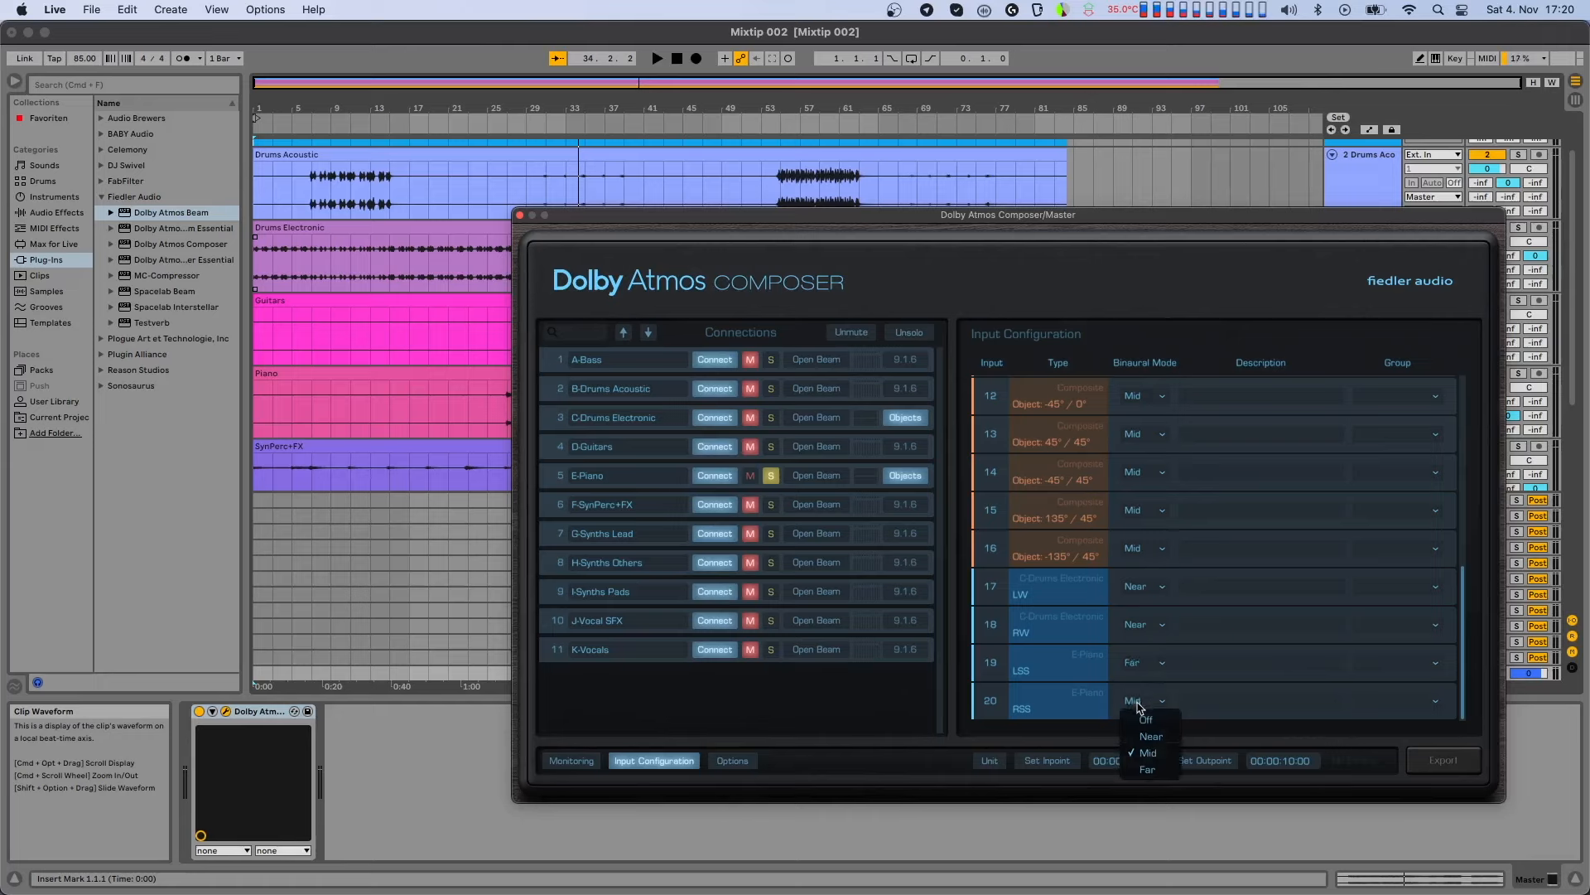
{"action": "left_click", "coordinate": [1137, 772]}
- Play the piano passage again with the new binaural mode, stop playback and unsolo E-Piano
{"action": "key", "text": "space"}
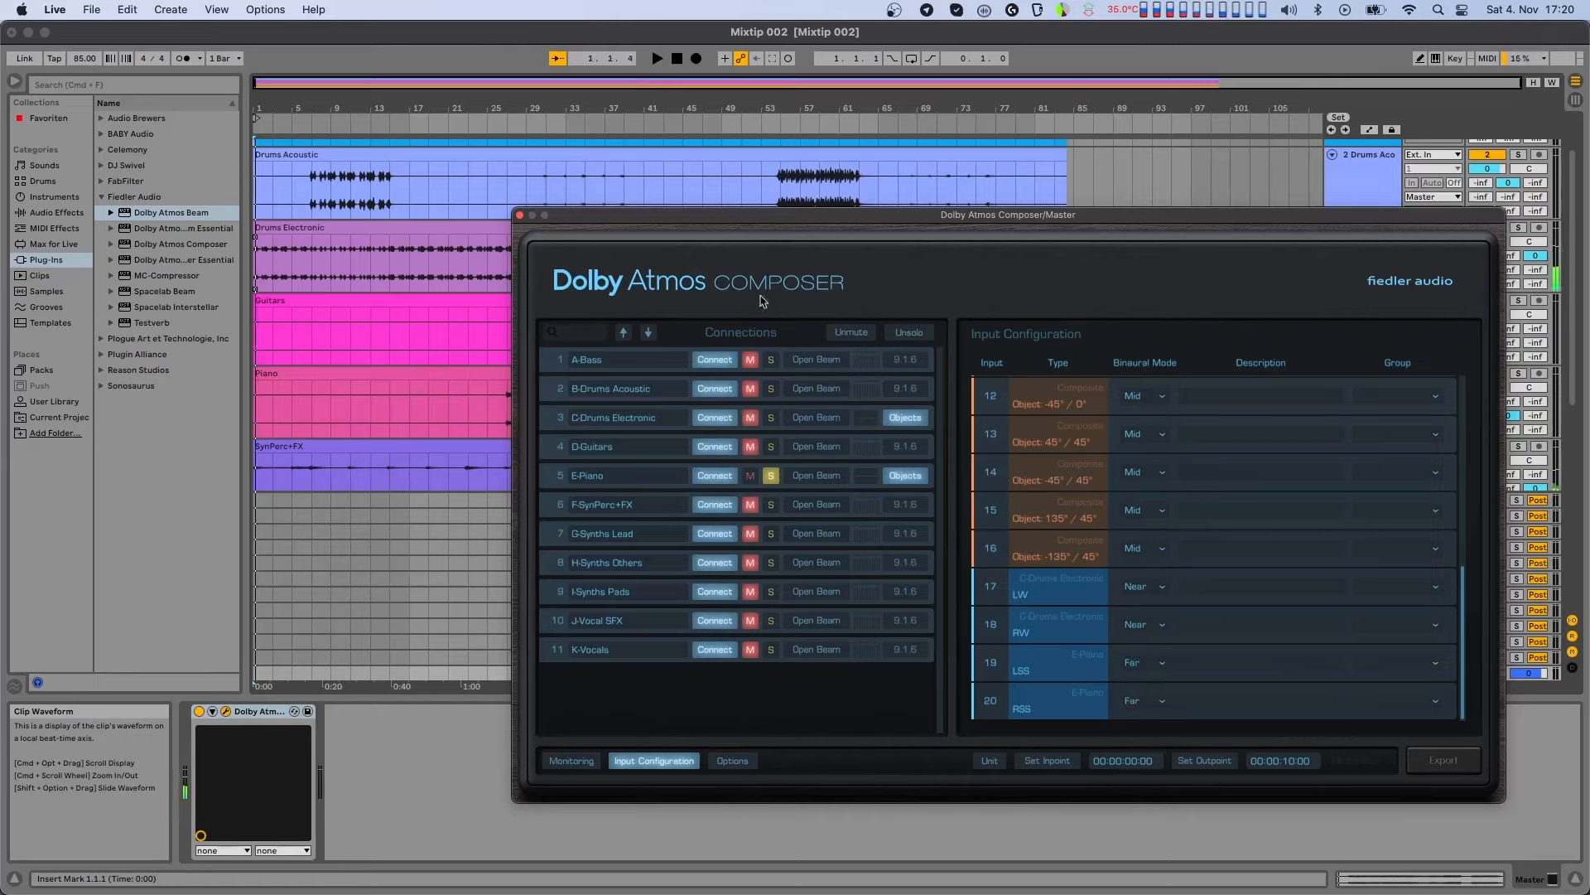
{"action": "left_click", "coordinate": [528, 124]}
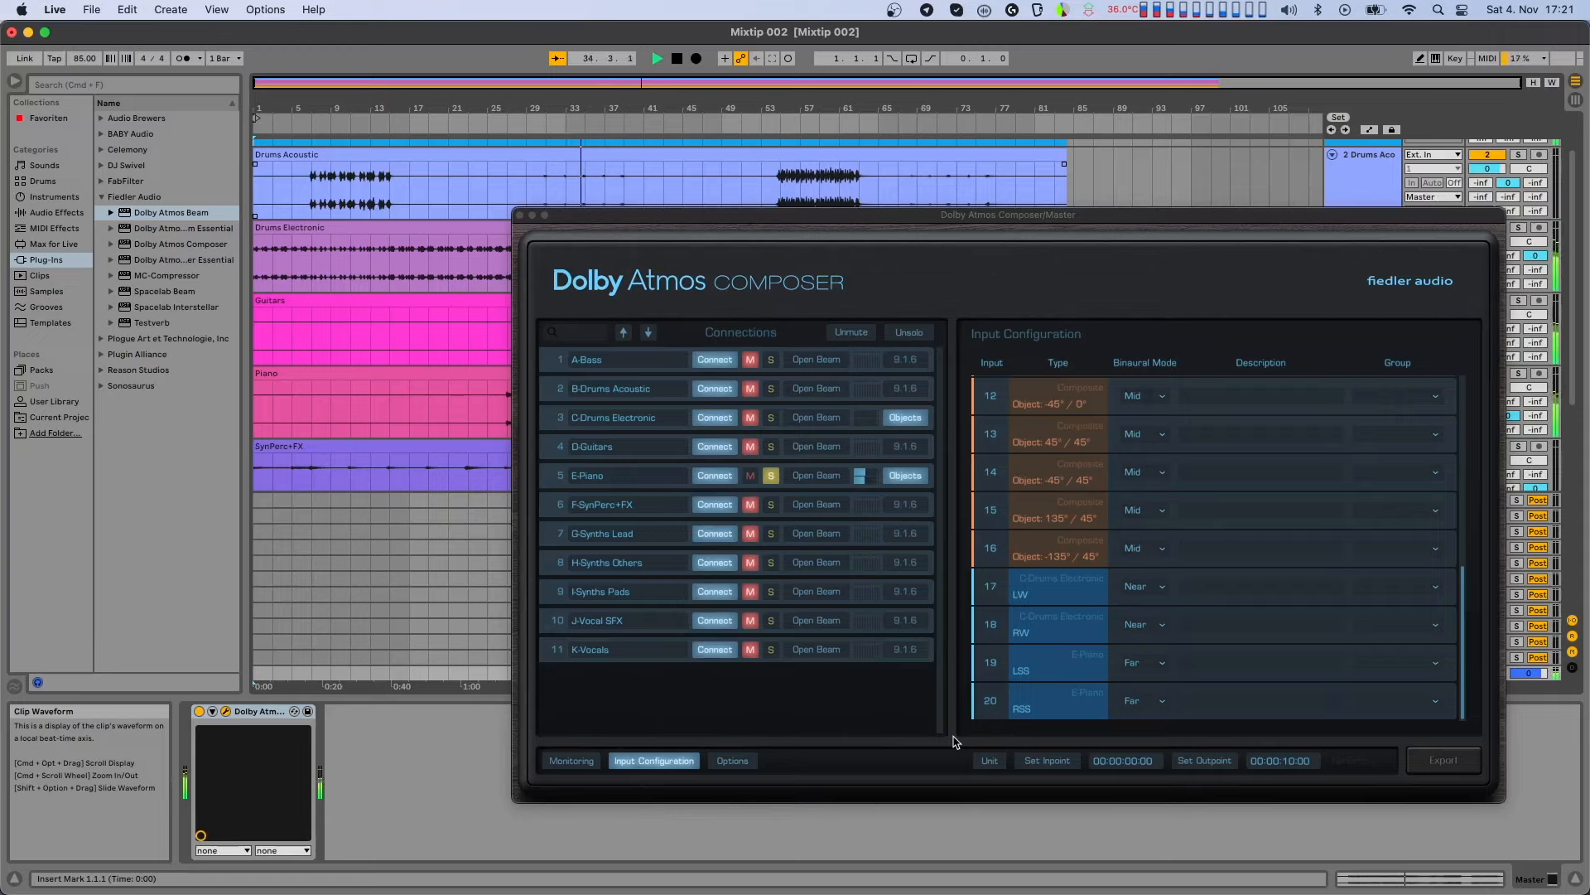
{"action": "key", "text": "space"}
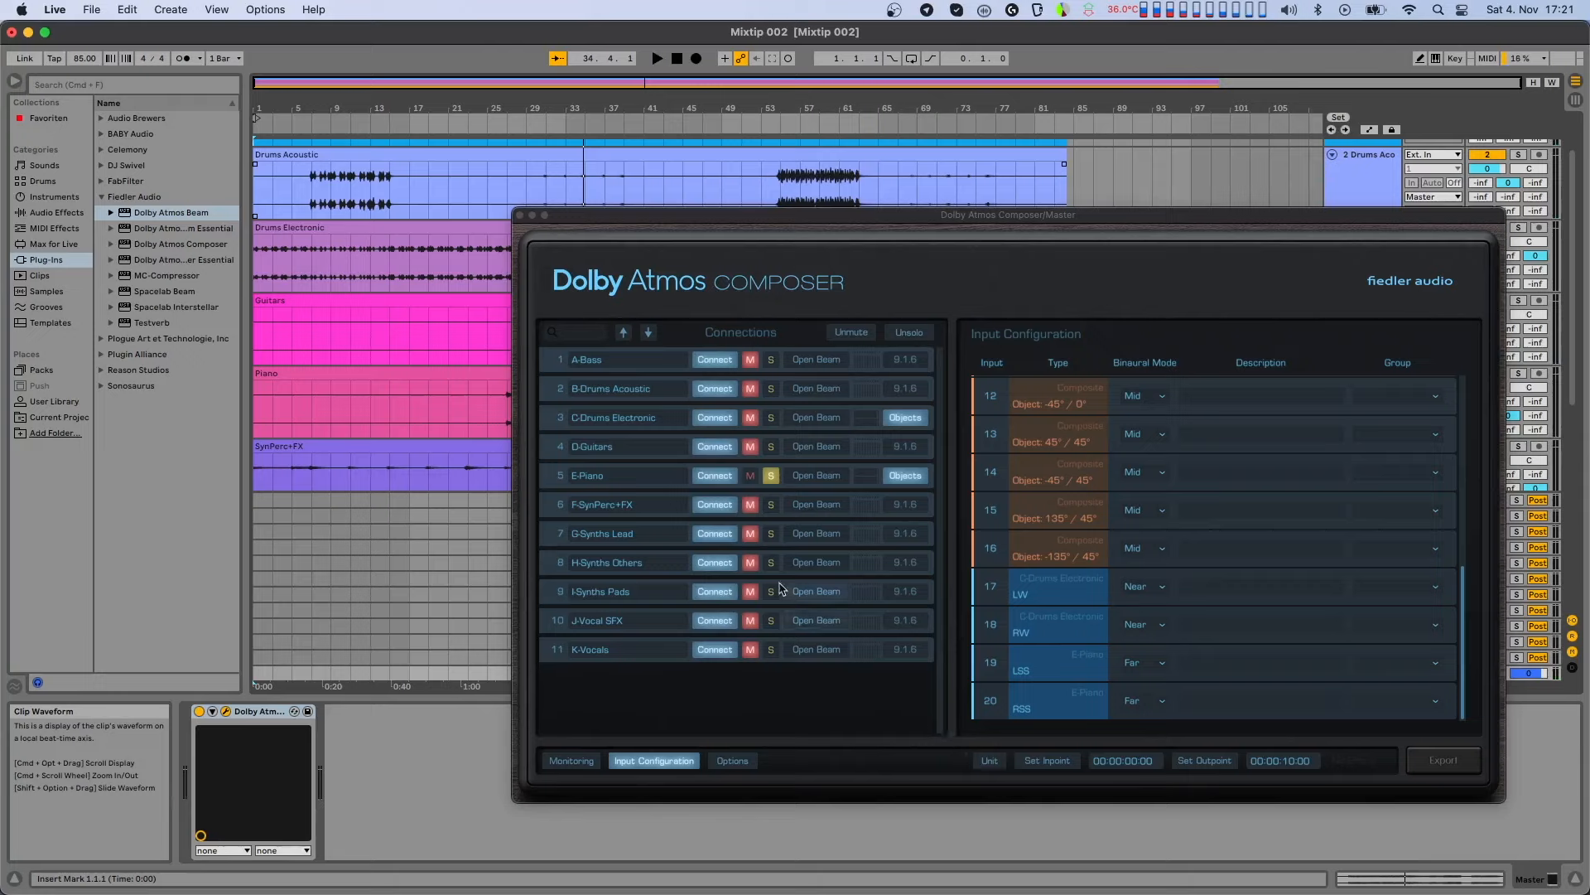
{"action": "left_click", "coordinate": [771, 475]}
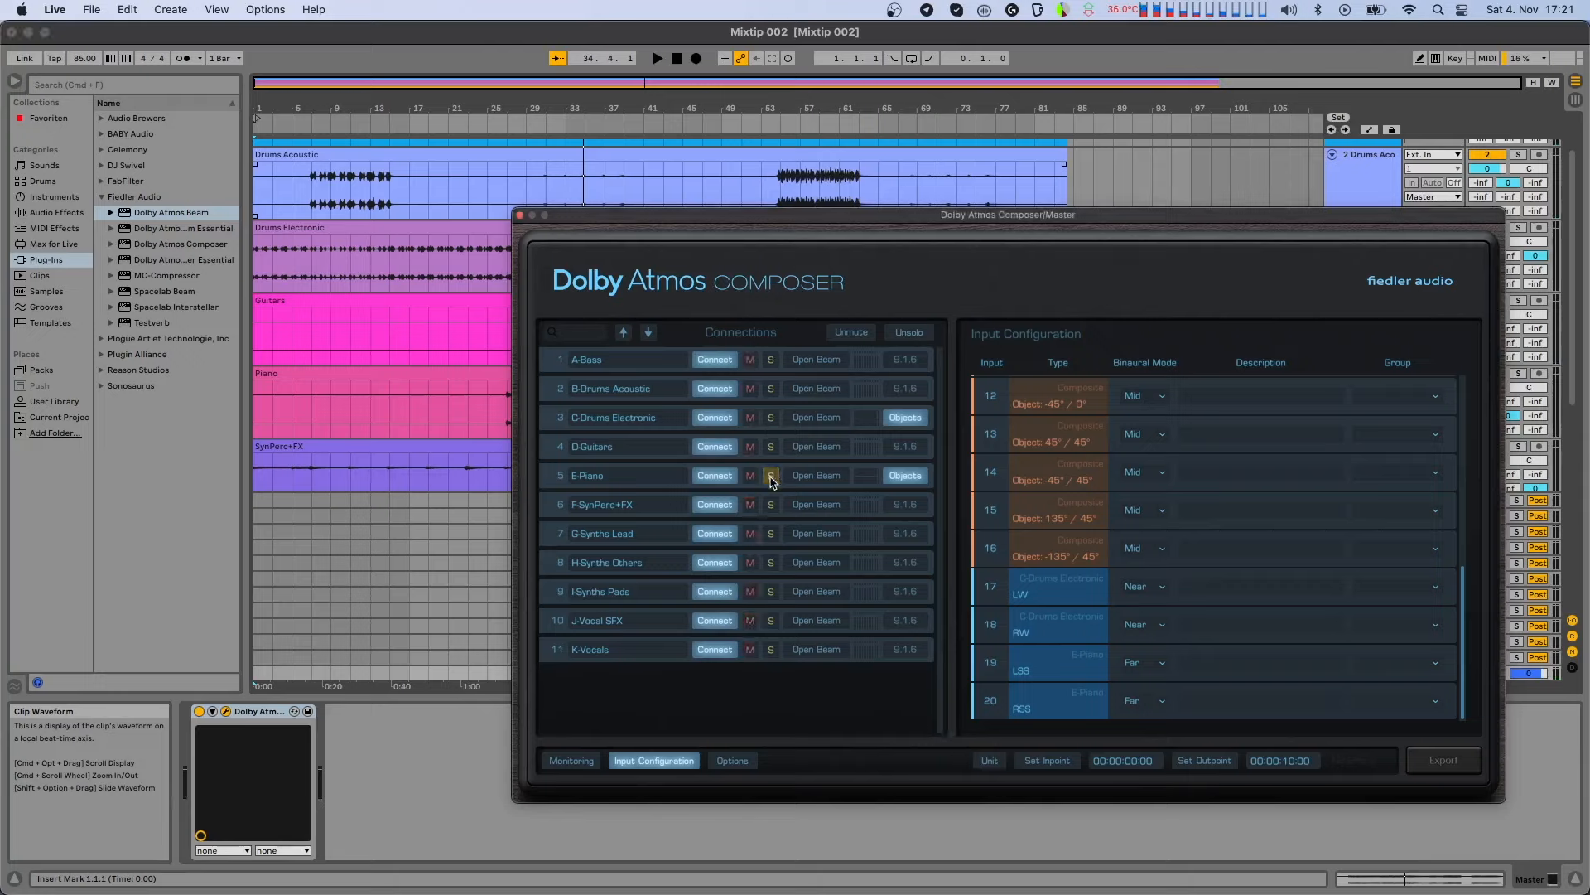
- Set the J-Vocal SFX connection to Objects, solo it and play its passage from just after bar 17
{"action": "left_click", "coordinate": [916, 622]}
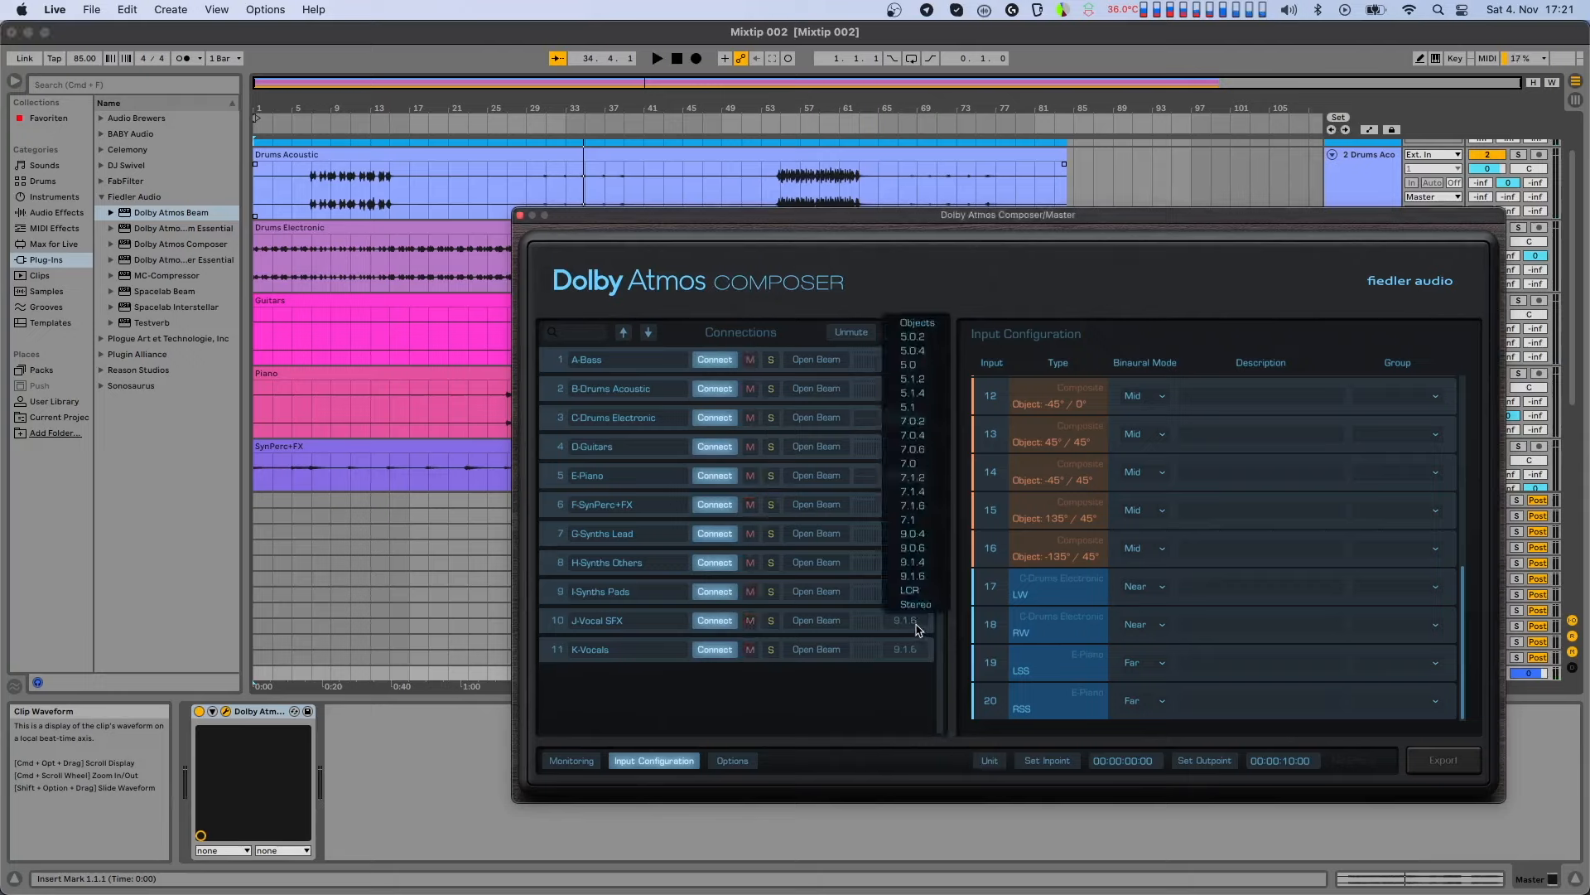
{"action": "left_click", "coordinate": [916, 324]}
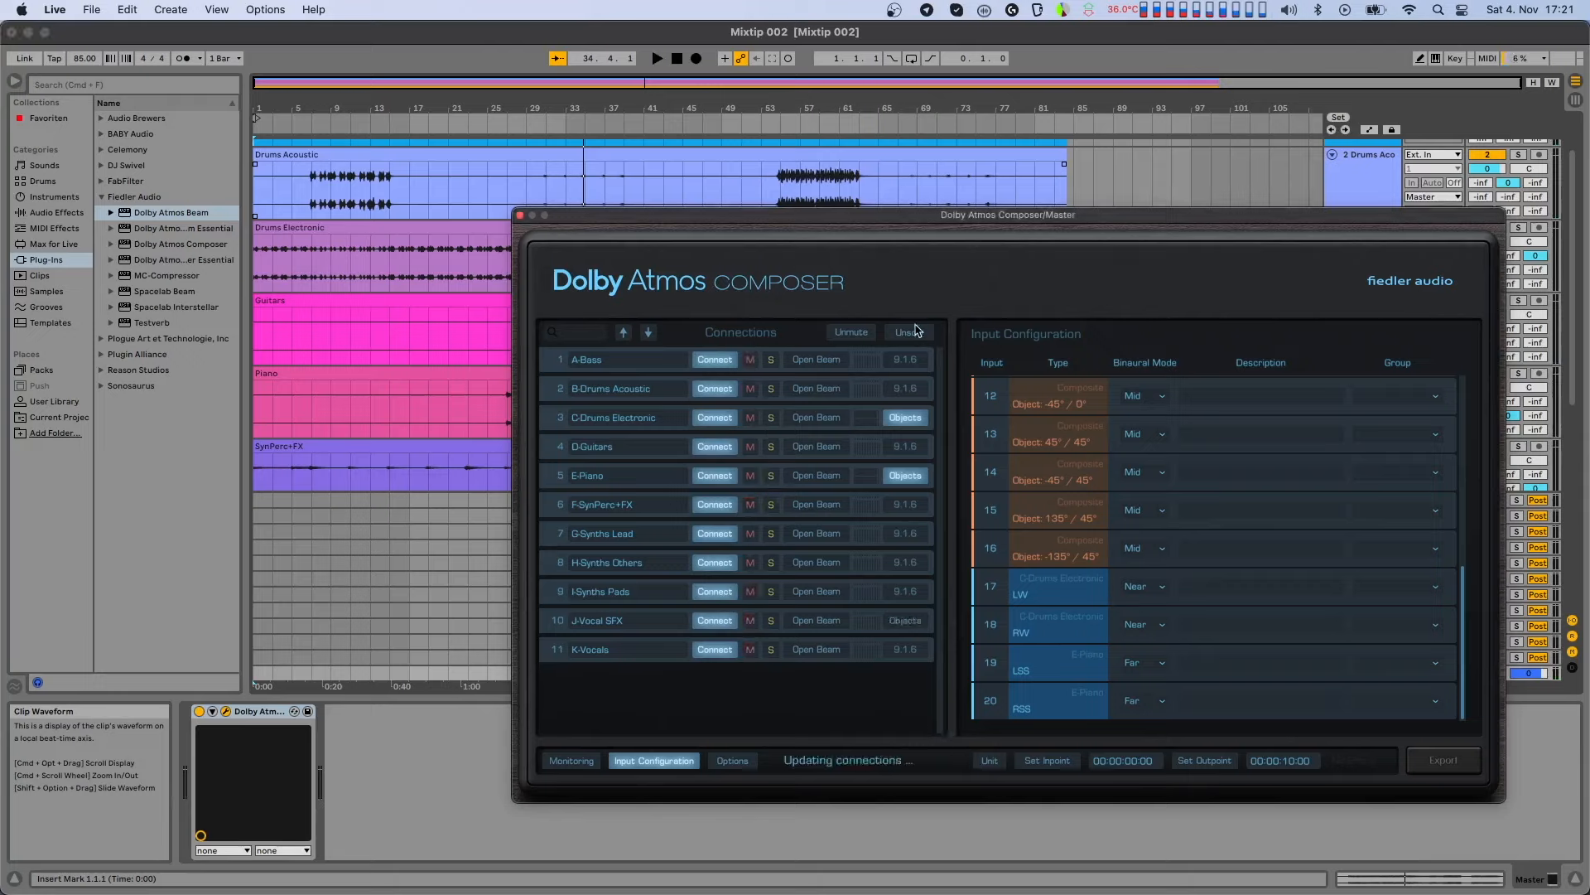
{"action": "left_click", "coordinate": [771, 620]}
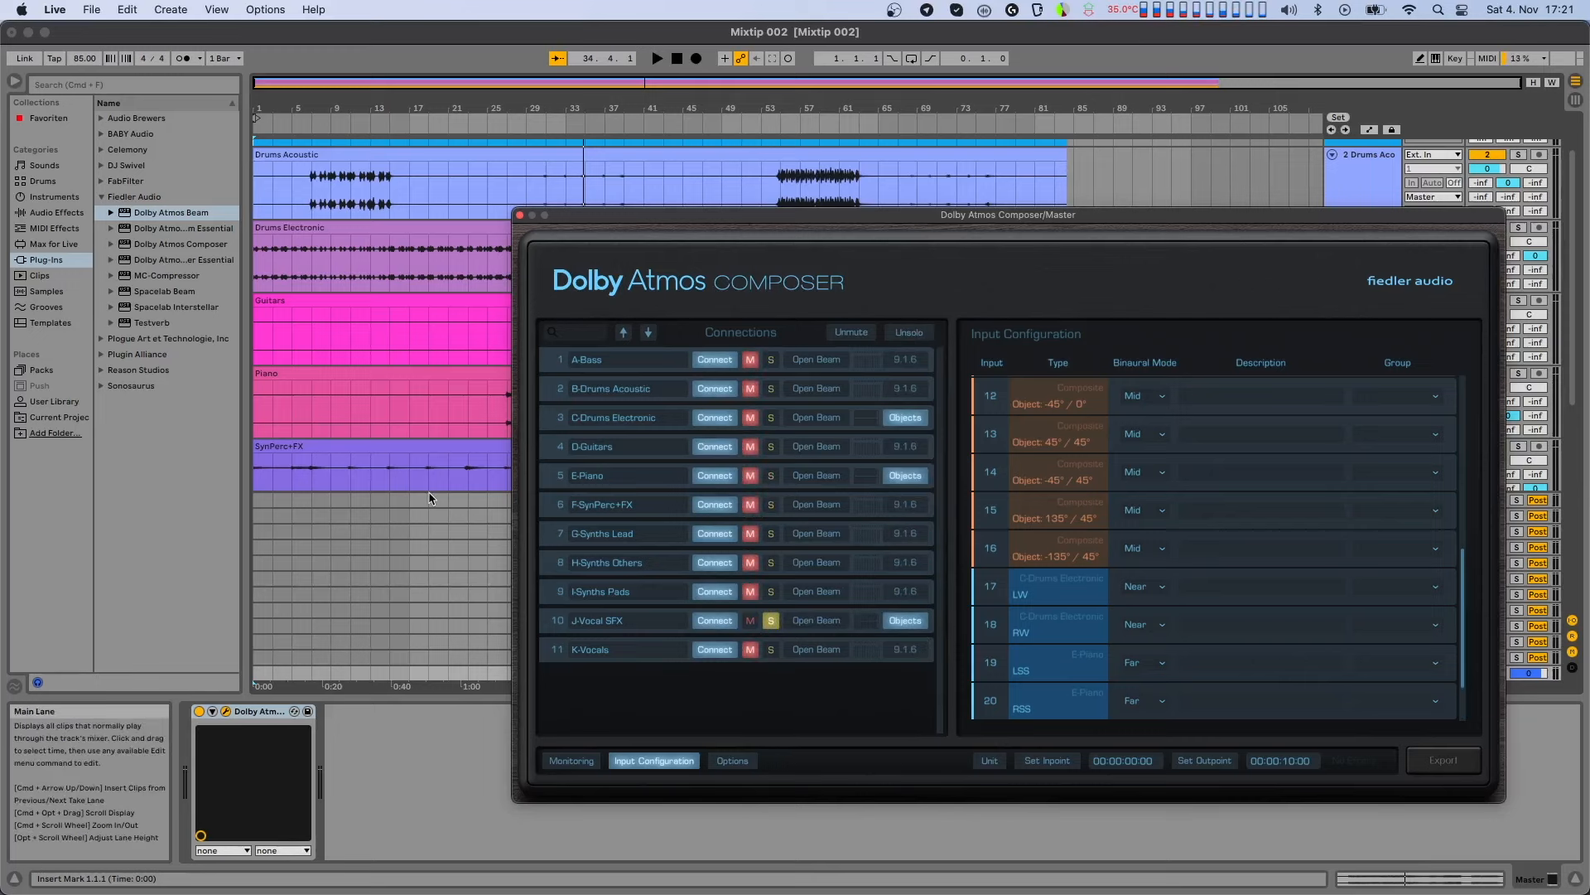
{"action": "scroll", "coordinate": [430, 500], "scroll_direction": "down", "scroll_amount": 6}
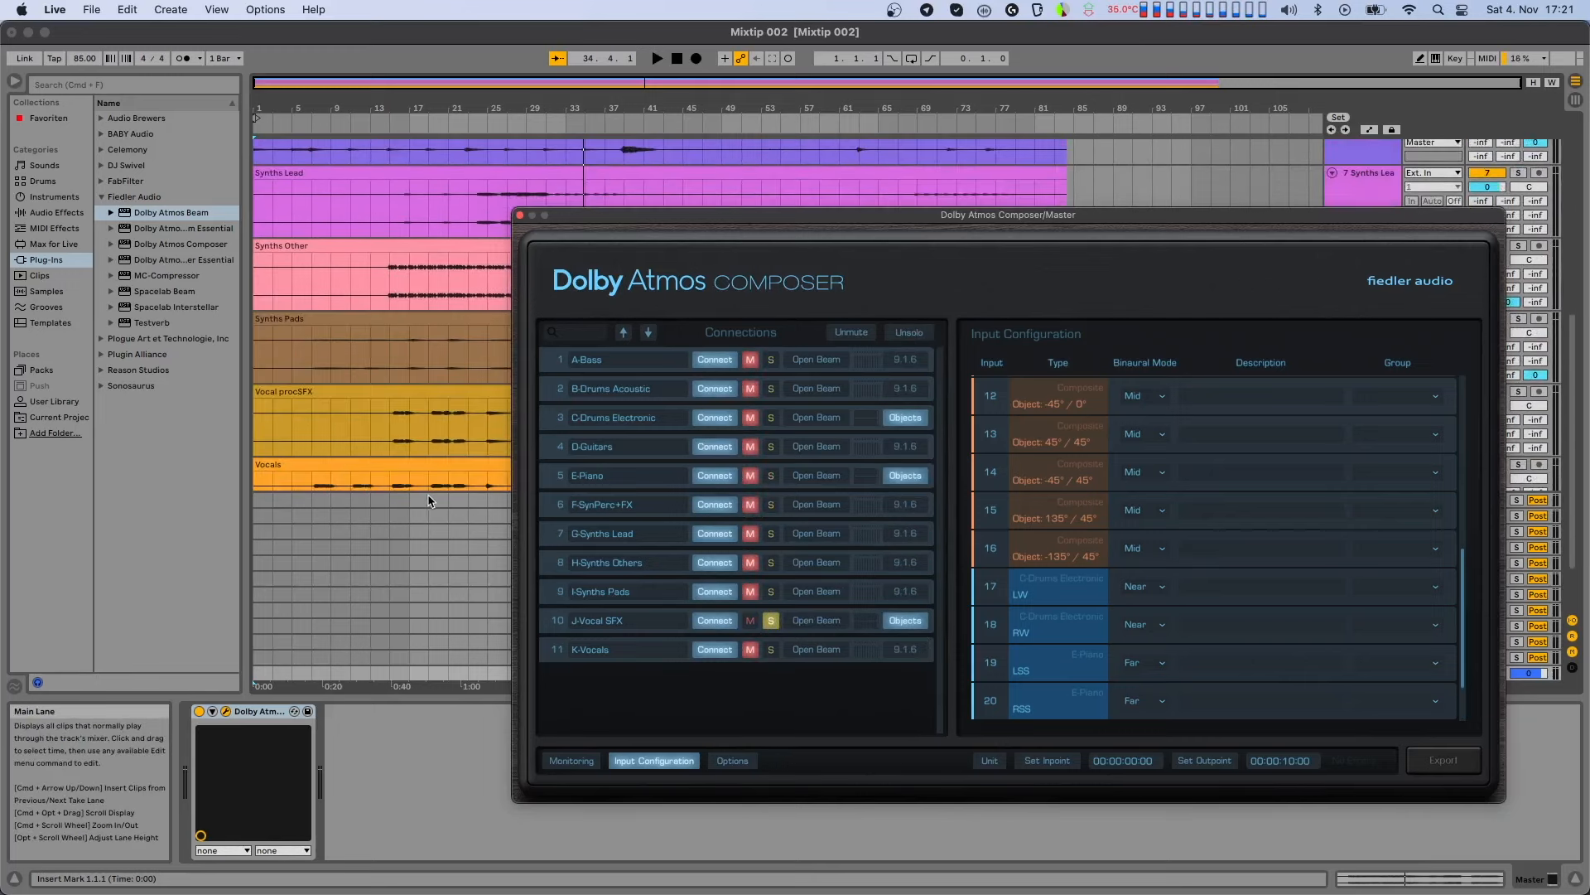
{"action": "left_click", "coordinate": [426, 122]}
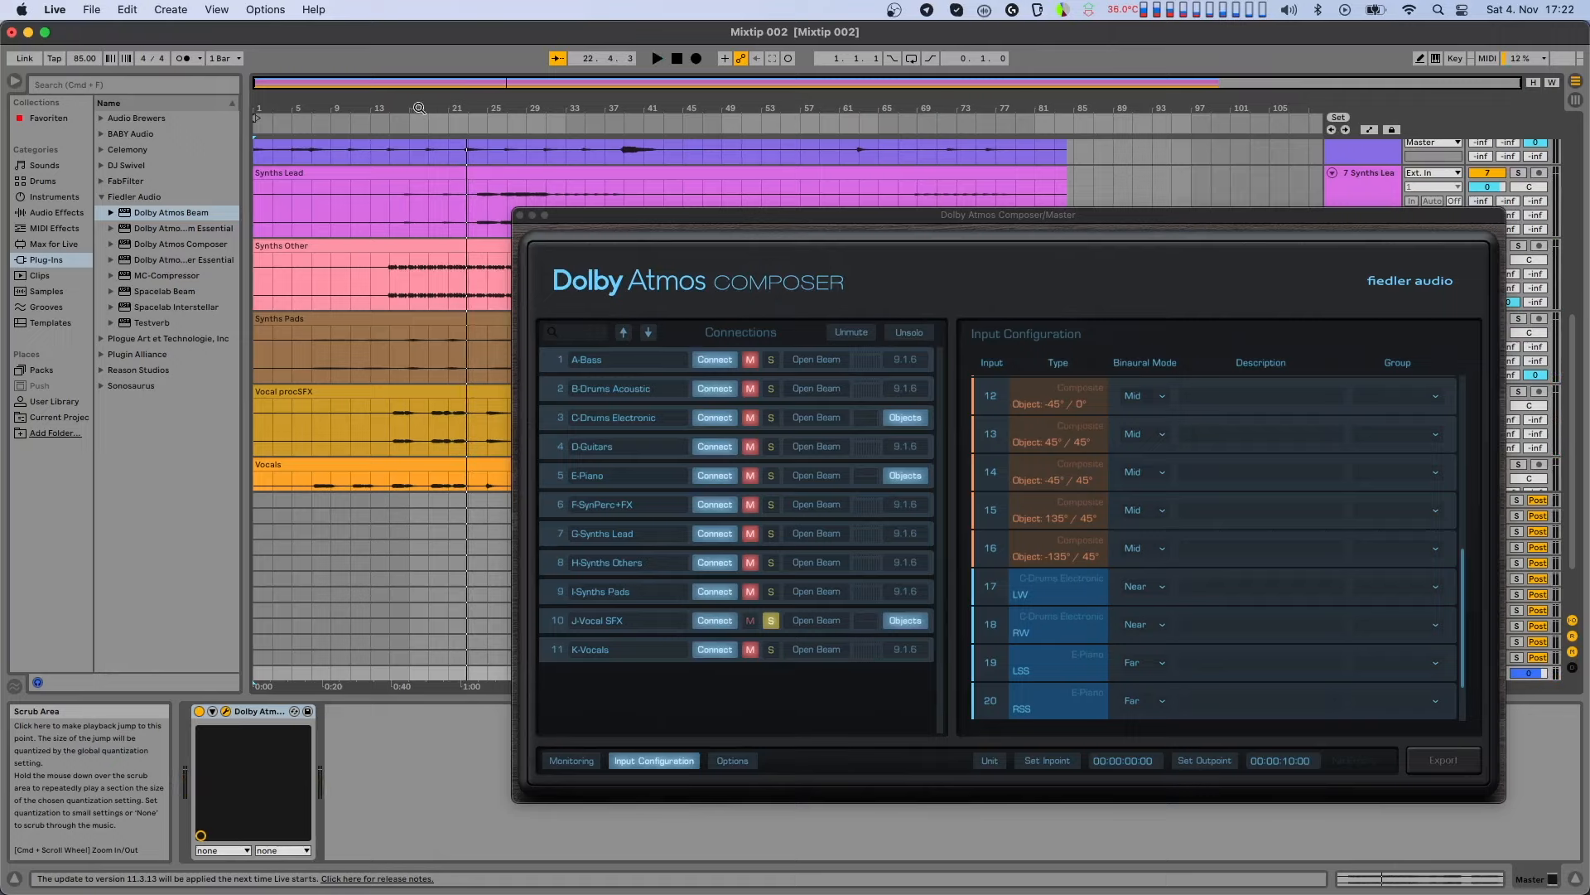
- Set the binaural mode of the two J-Vocal SFX objects, inputs 21 and 22, to Far
{"action": "scroll", "coordinate": [1126, 654], "scroll_direction": "down", "scroll_amount": 2}
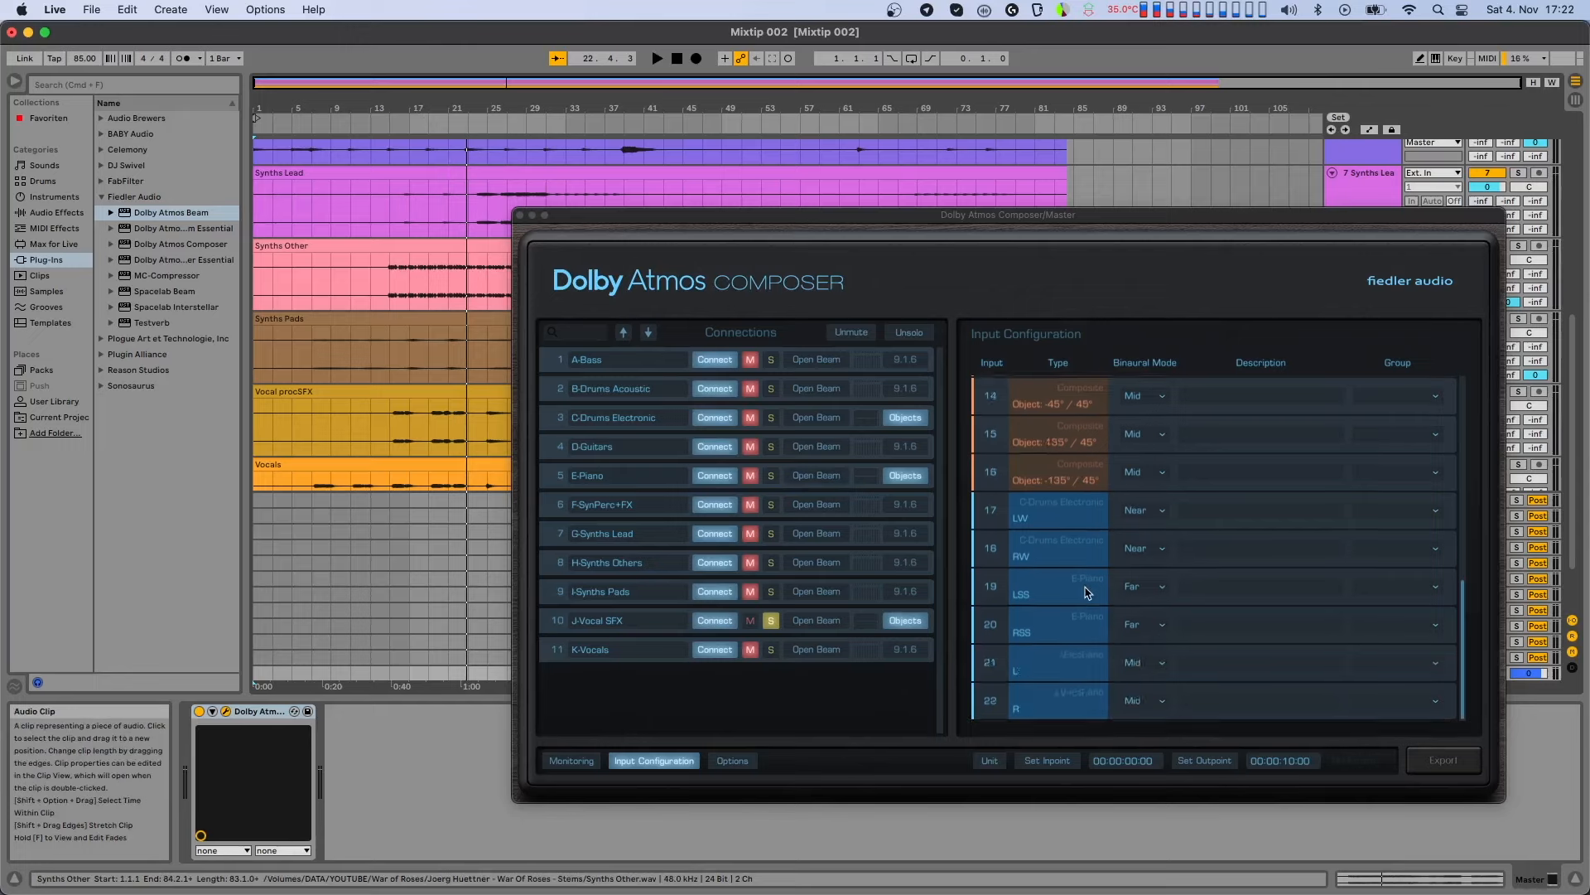
{"action": "left_click", "coordinate": [1160, 662]}
{"action": "left_click", "coordinate": [1148, 731]}
{"action": "left_click", "coordinate": [1161, 703]}
{"action": "left_click", "coordinate": [1148, 768]}
- Replay the Vocal SFX passage, stop playback, unsolo the connection and return the song position to 1.1.1
{"action": "left_click", "coordinate": [429, 122]}
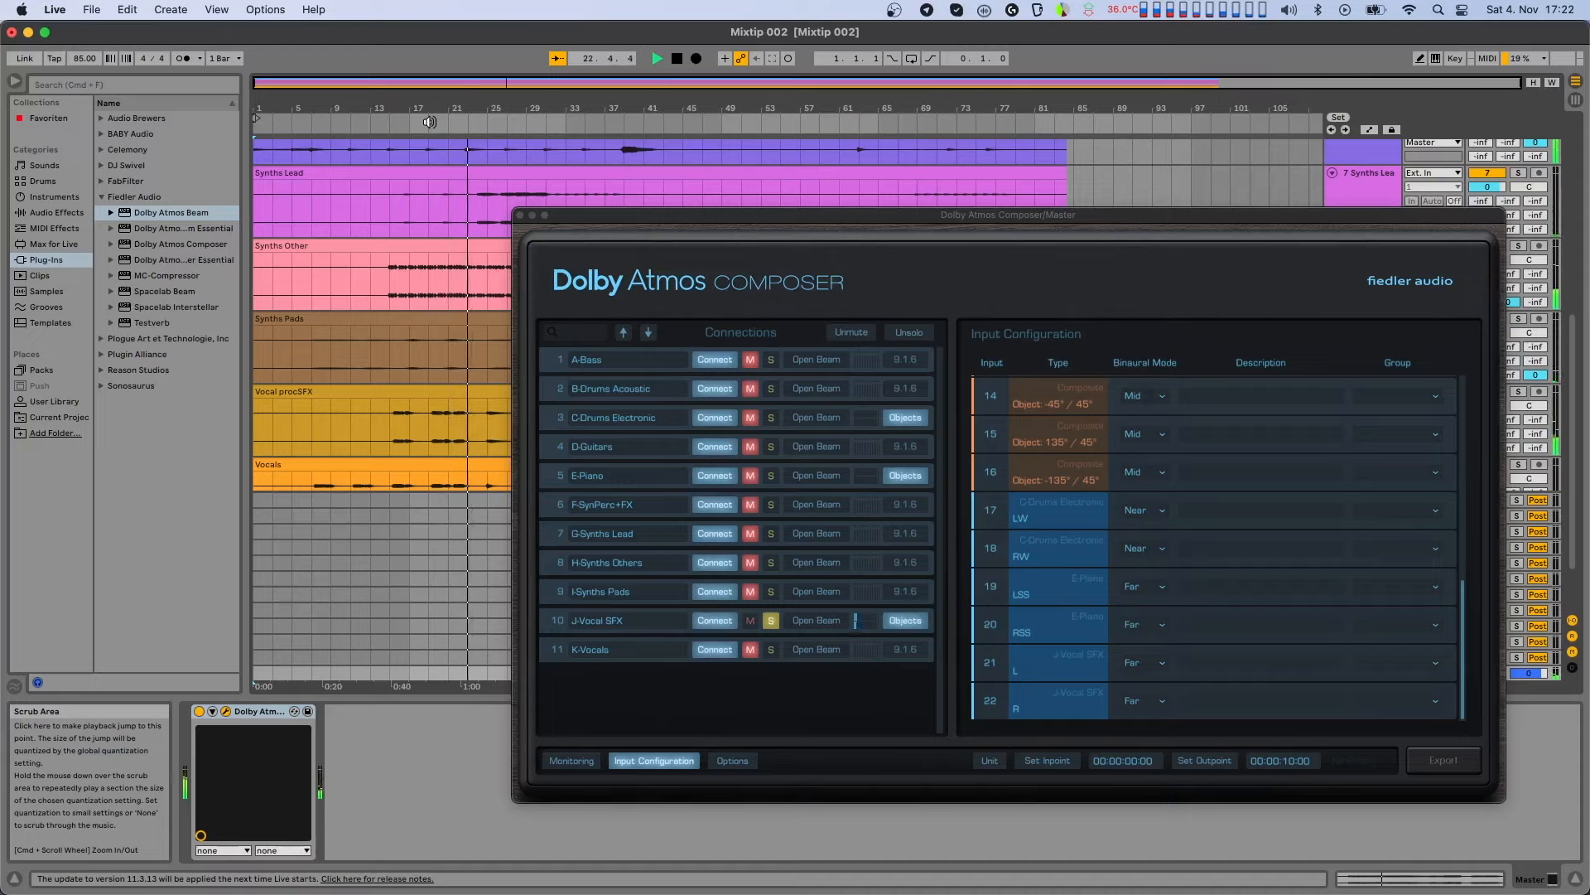
{"action": "key", "text": "space"}
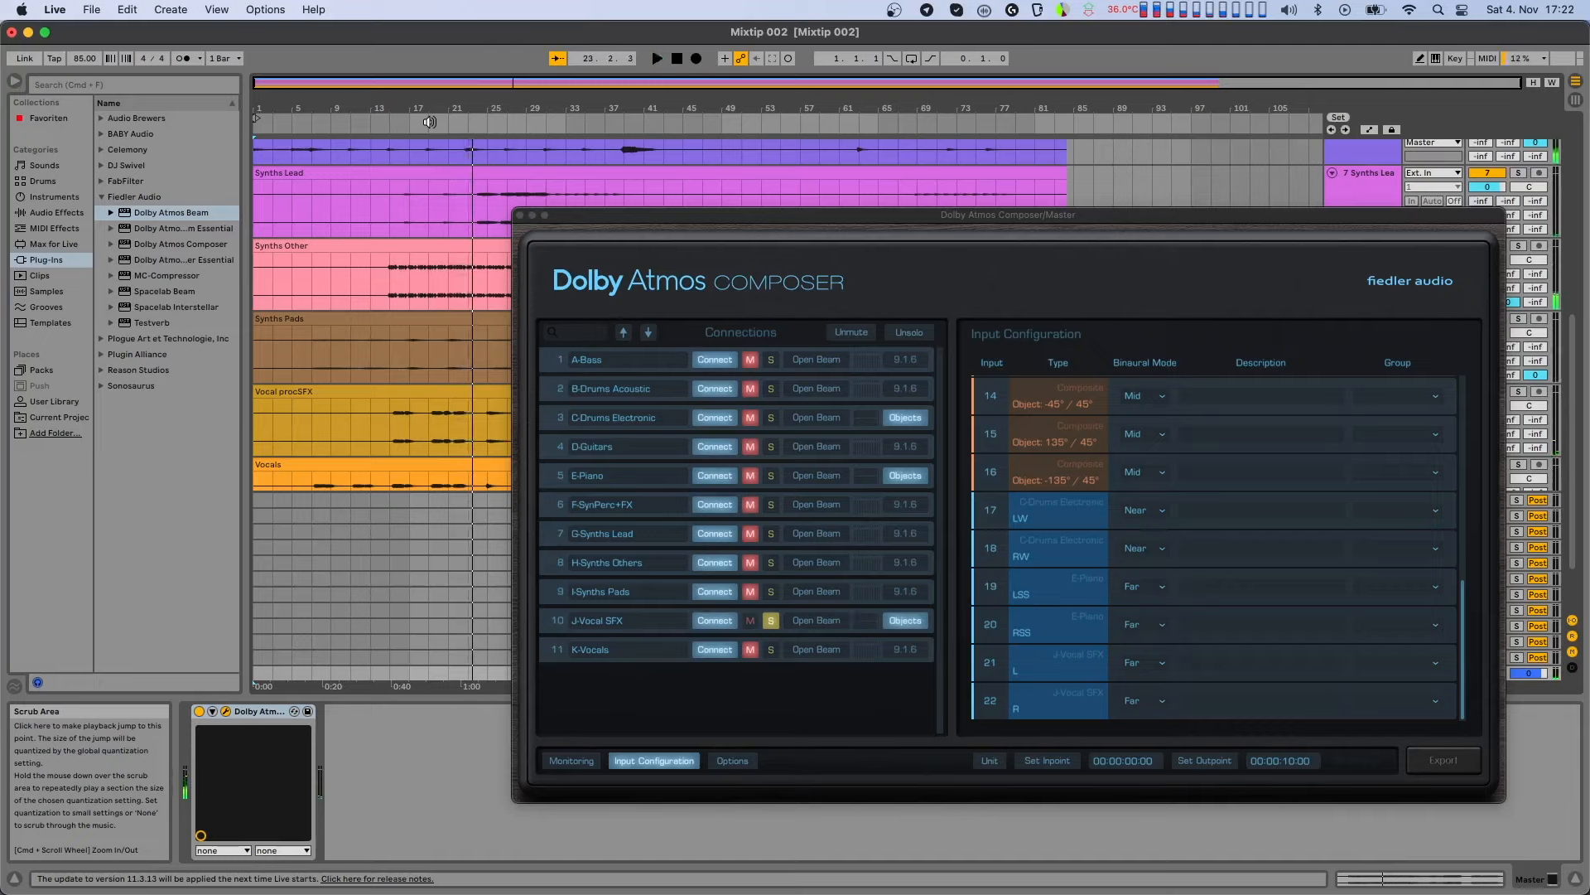
{"action": "left_click", "coordinate": [771, 620]}
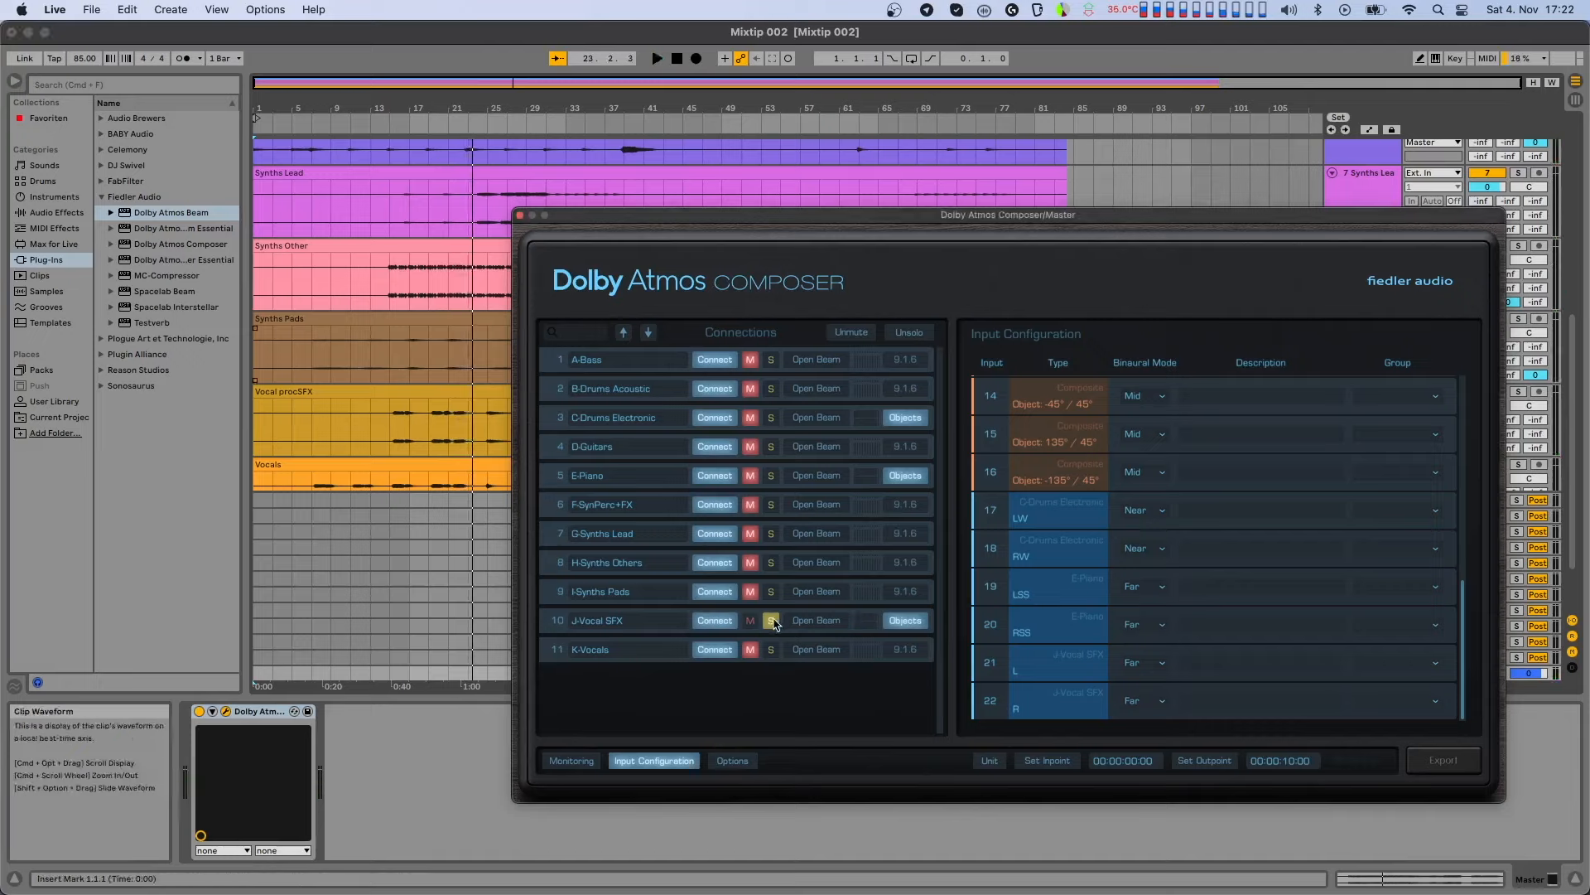
{"action": "left_click", "coordinate": [678, 58]}
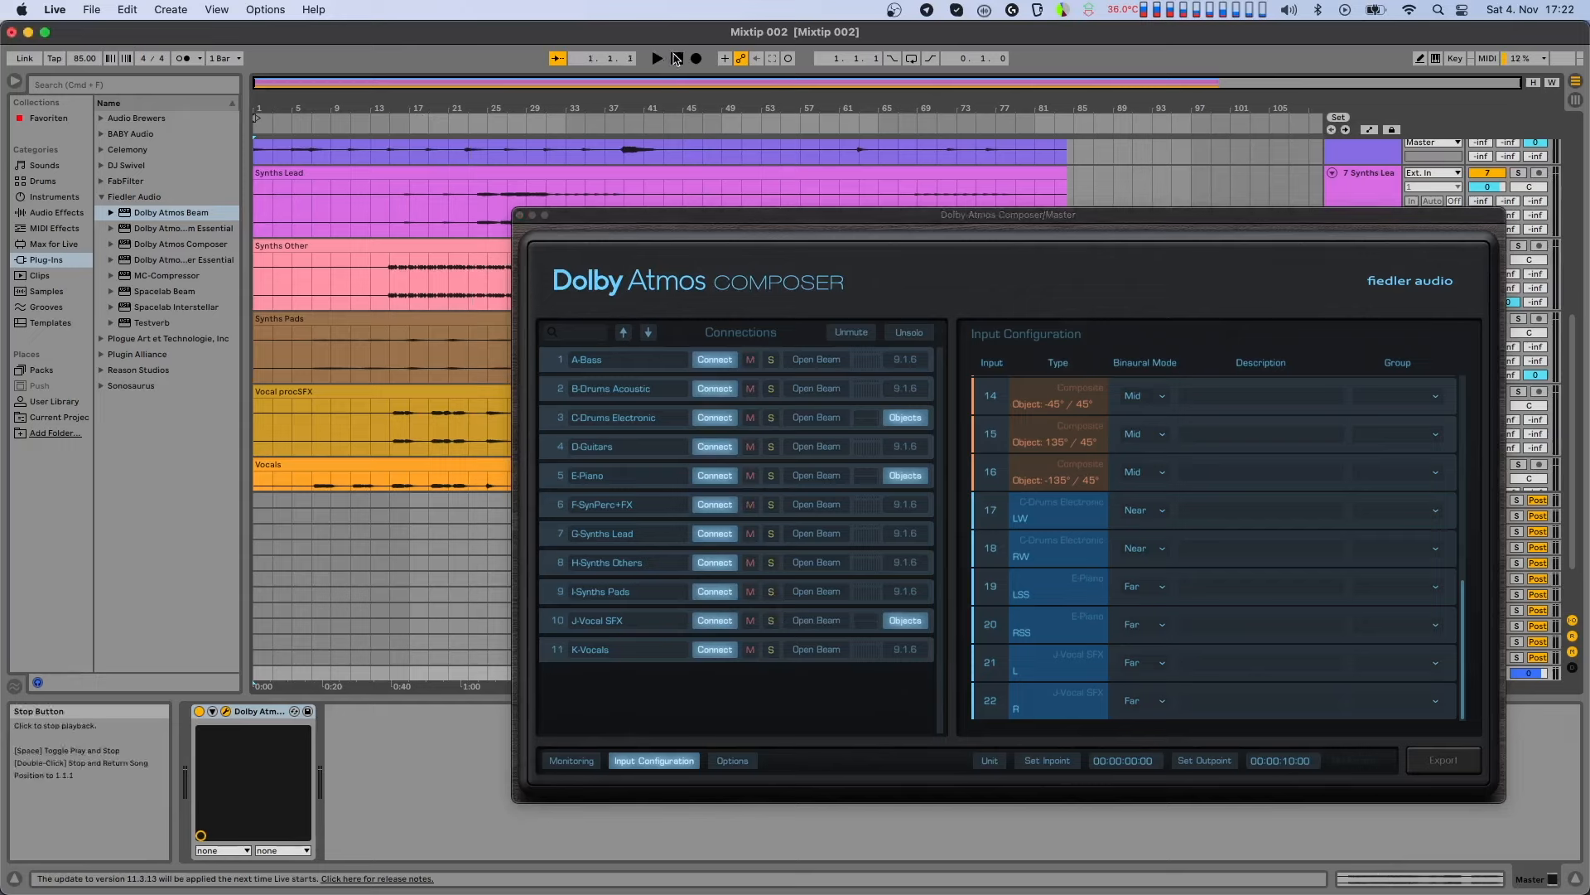
- Play the full mix from the start and compare stereo with Dolby Atmos by toggling the Composer device on the Master
{"action": "key", "text": "space"}
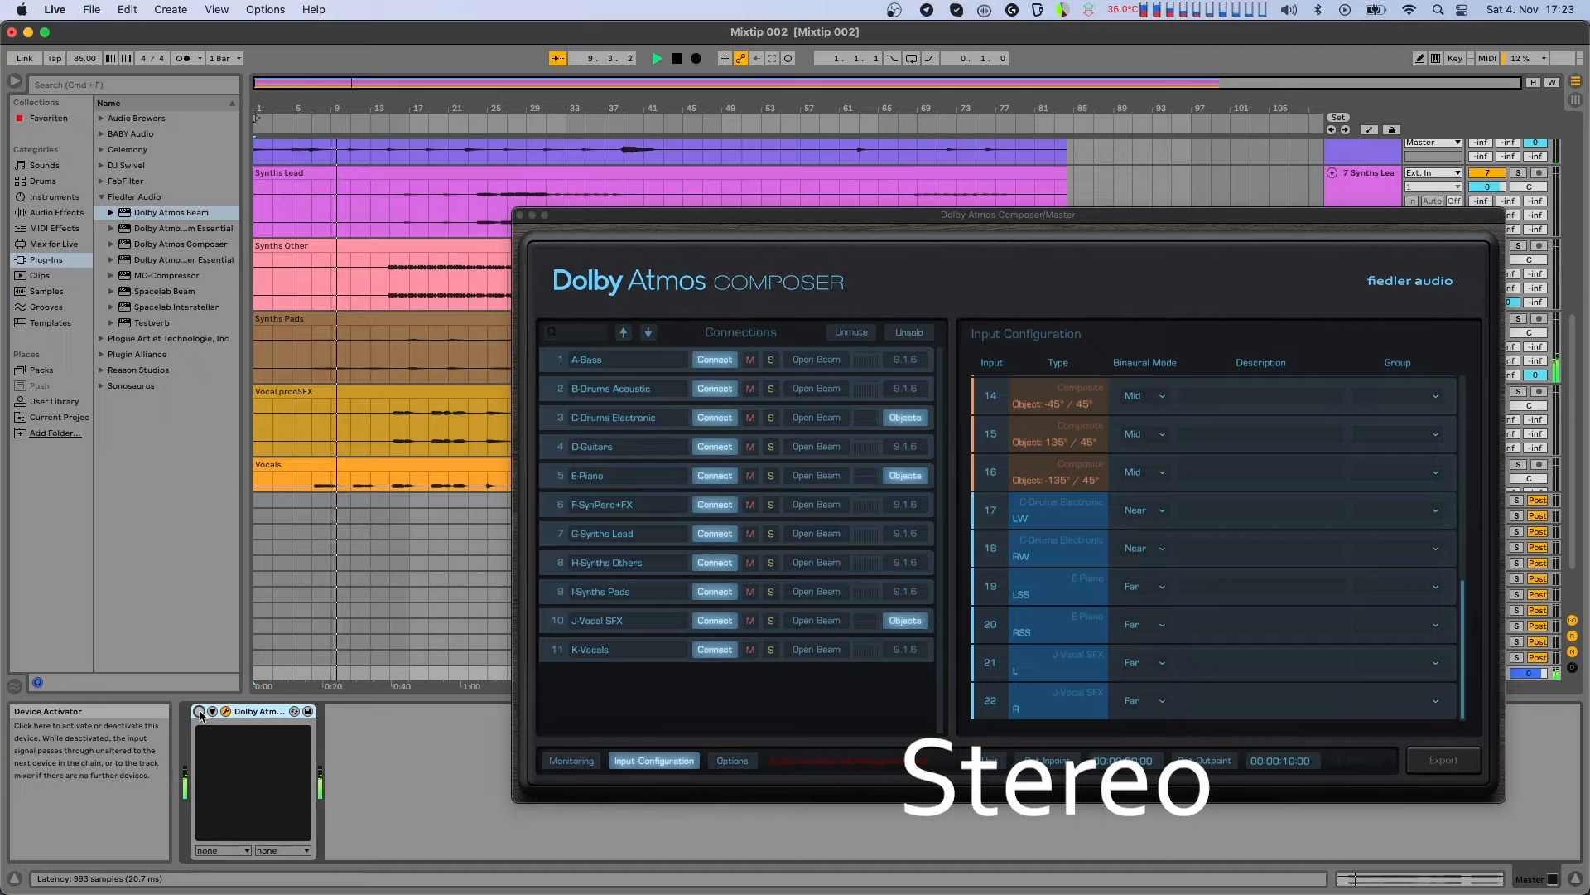
{"action": "left_click", "coordinate": [199, 712]}
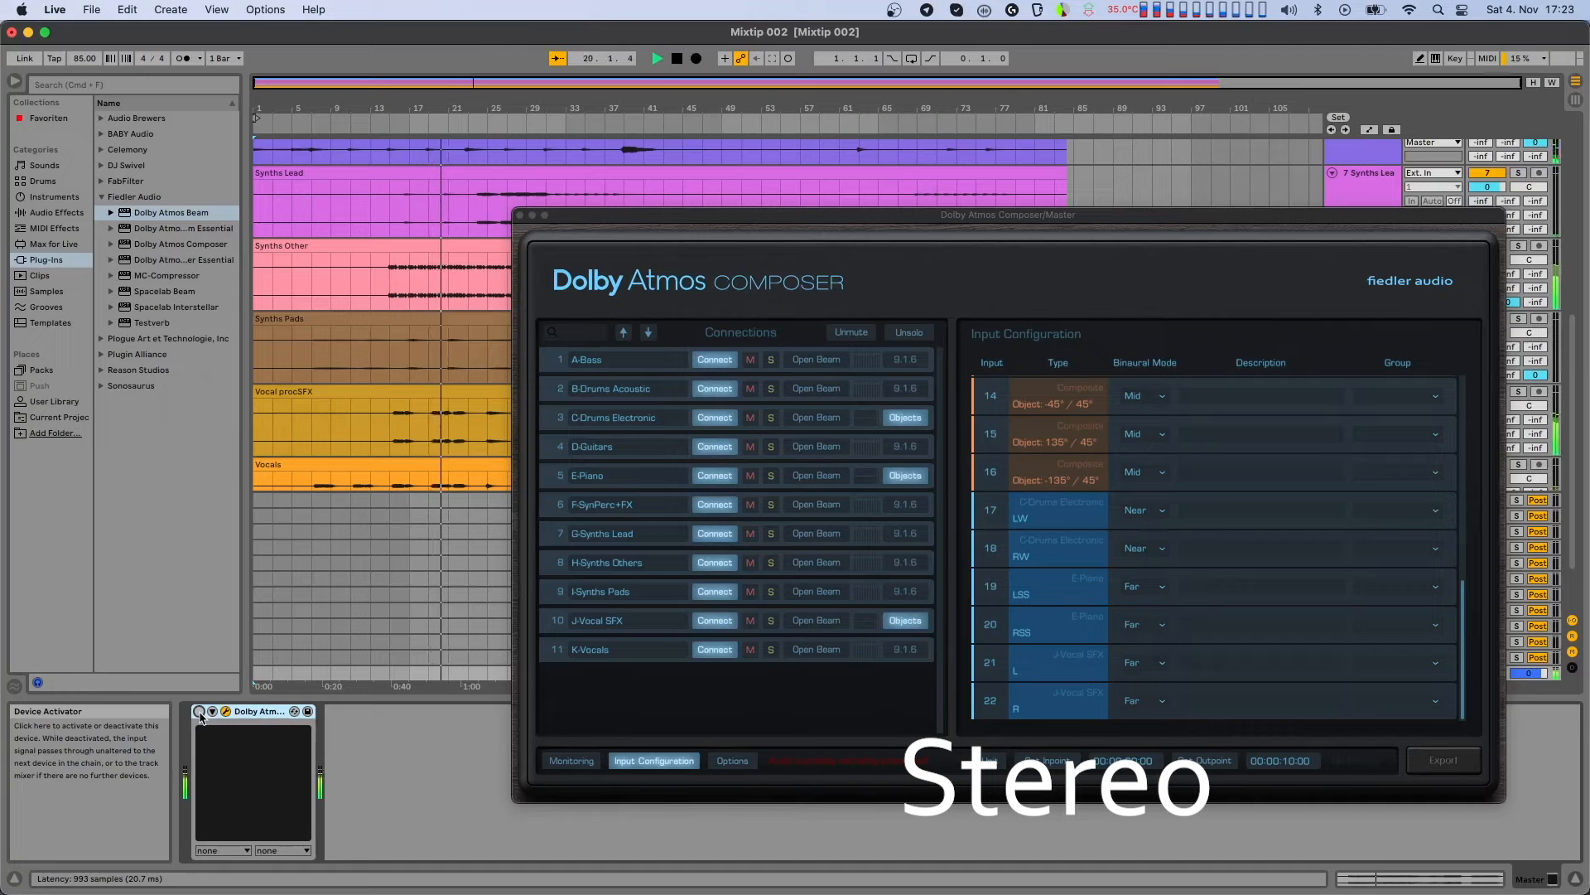
{"action": "left_click", "coordinate": [199, 712]}
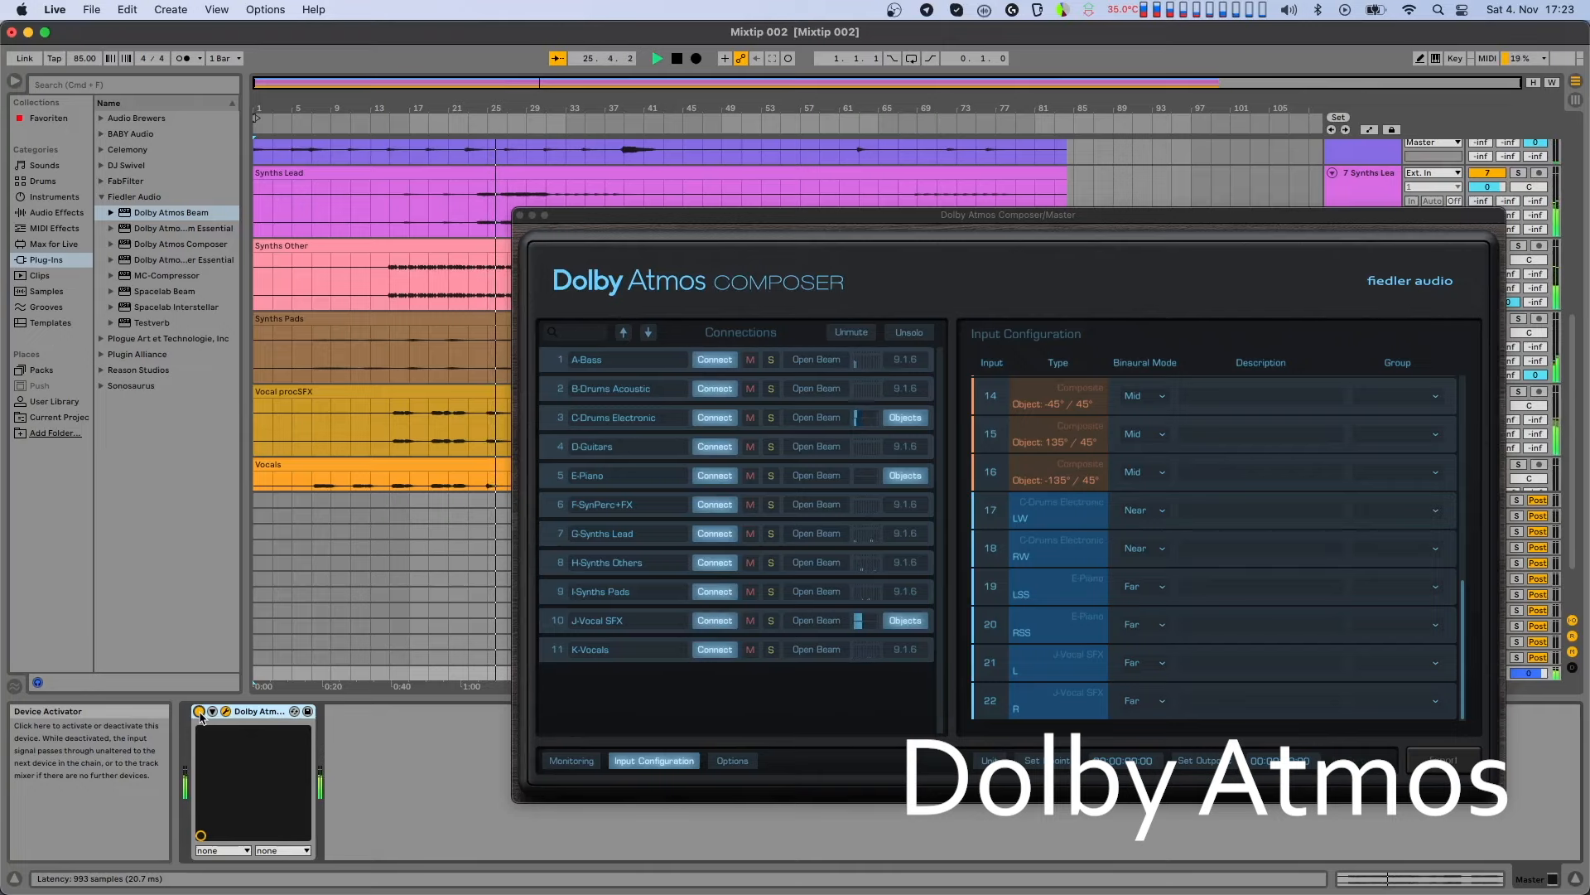
{"action": "left_click_drag", "start_coordinate": [569, 218], "coordinate": [815, 220]}
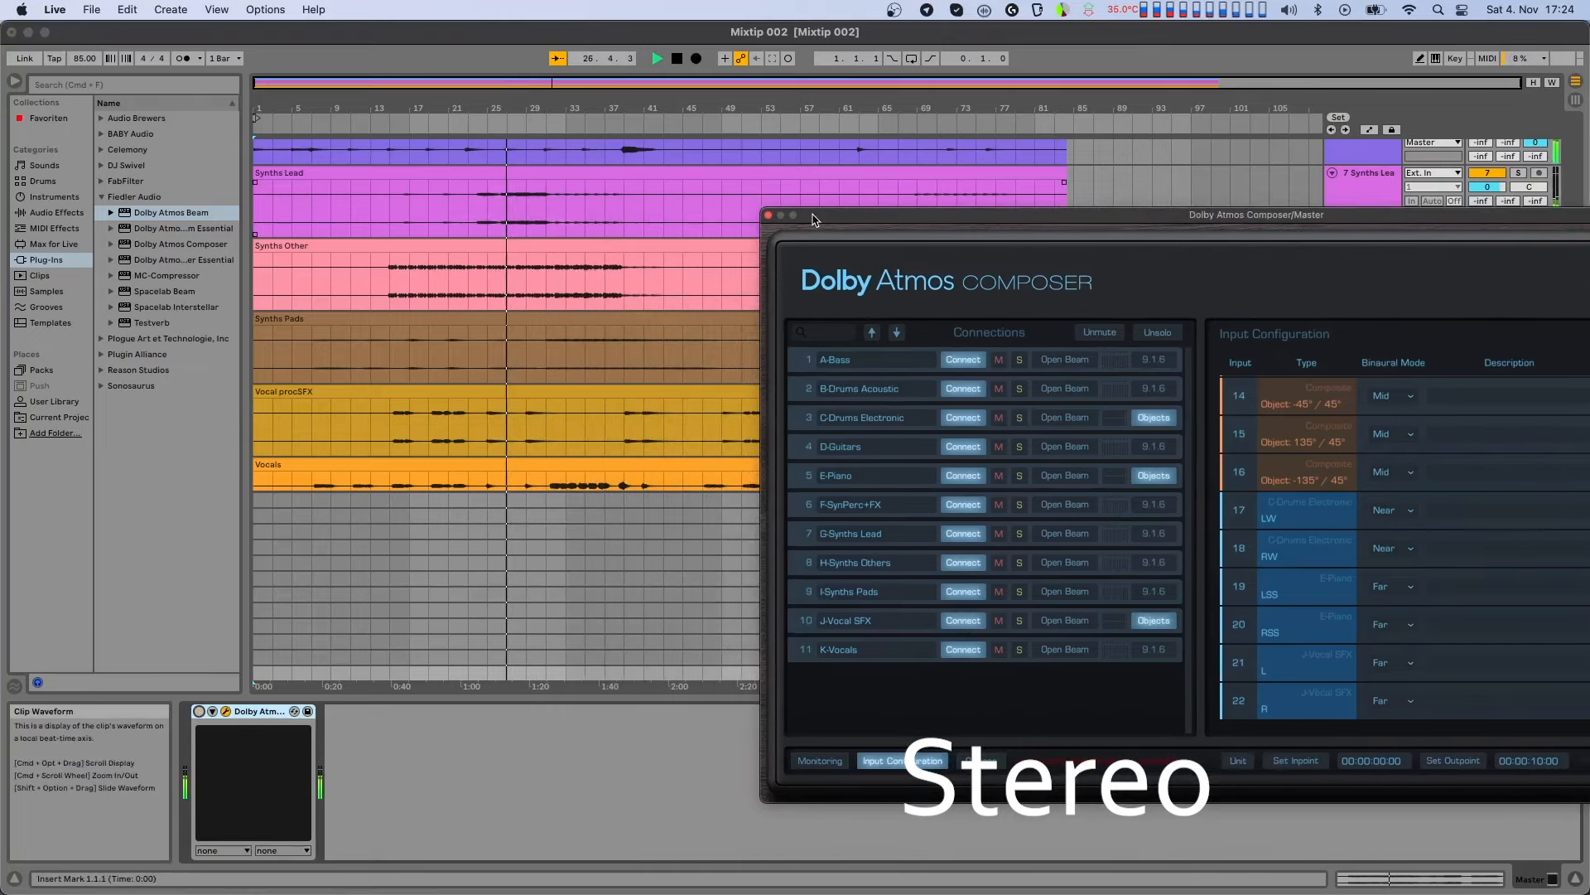
- Continue comparing stereo with Dolby Atmos past bar 26 by switching the Master's Composer device on and off during playback
{"action": "left_click", "coordinate": [199, 712]}
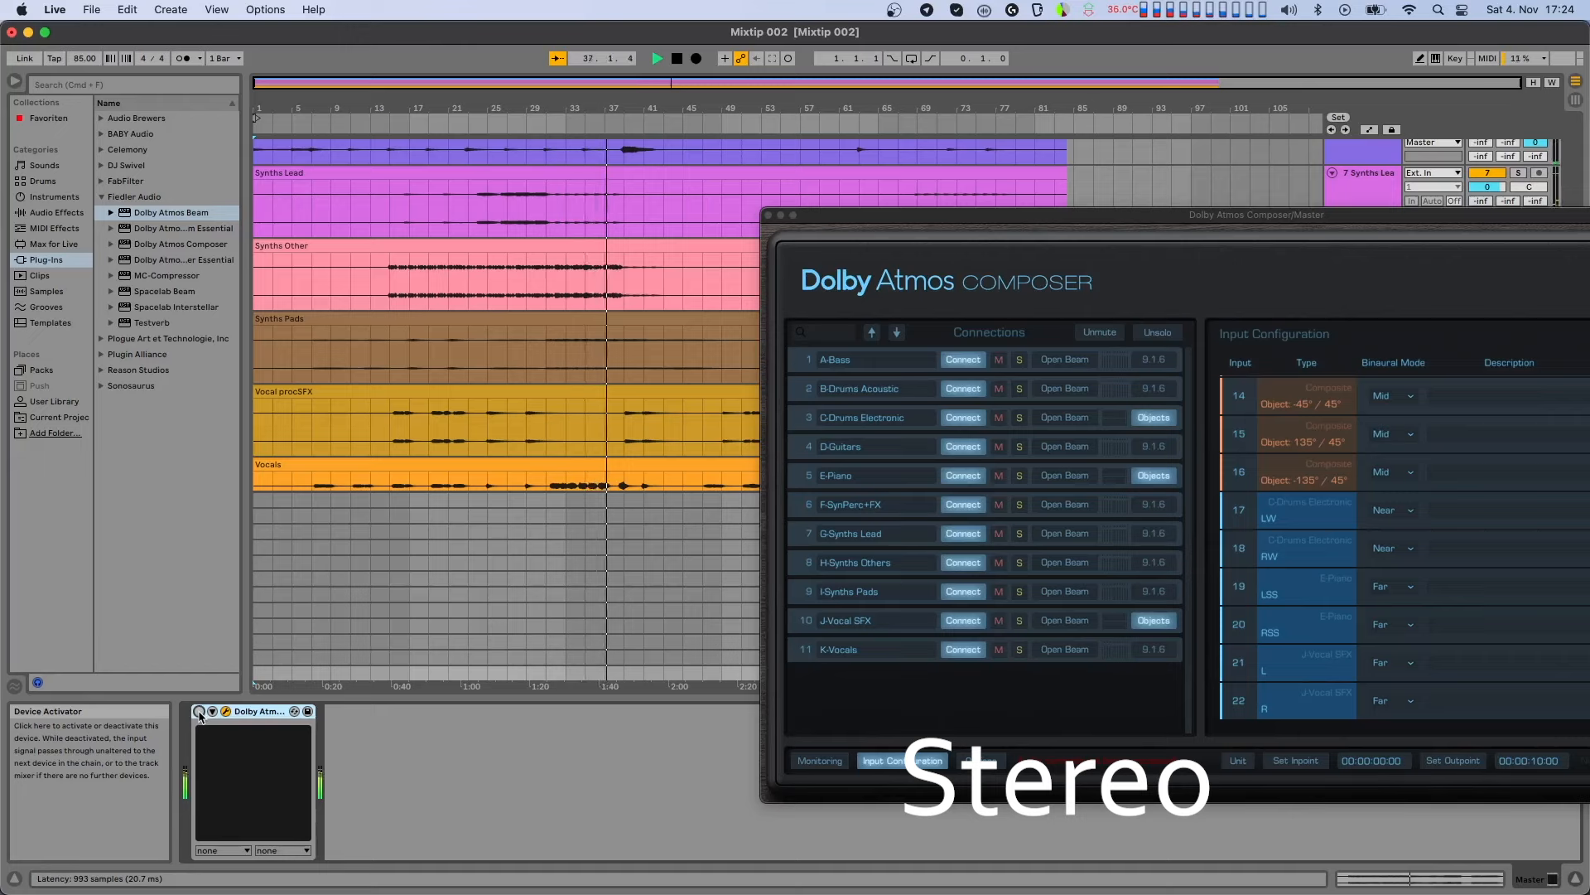
{"action": "left_click", "coordinate": [199, 711]}
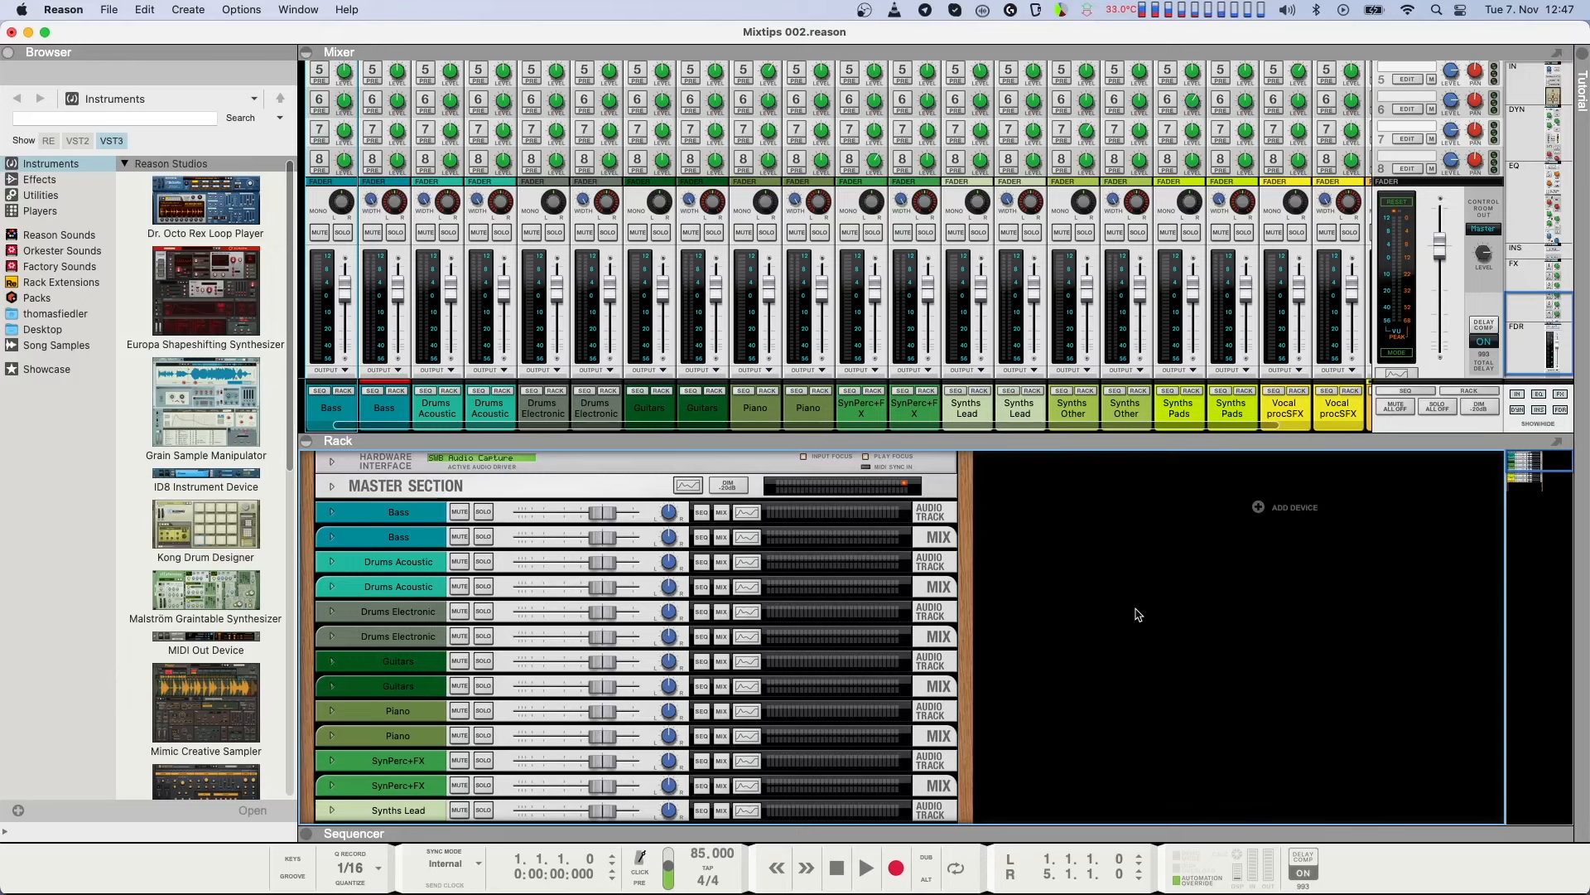
- Switch to Reason, collapse the mixer and expand both Bass channels on the rack's rear to examine the cabling to Dolby Atmos Beam
{"action": "left_click", "coordinate": [305, 53]}
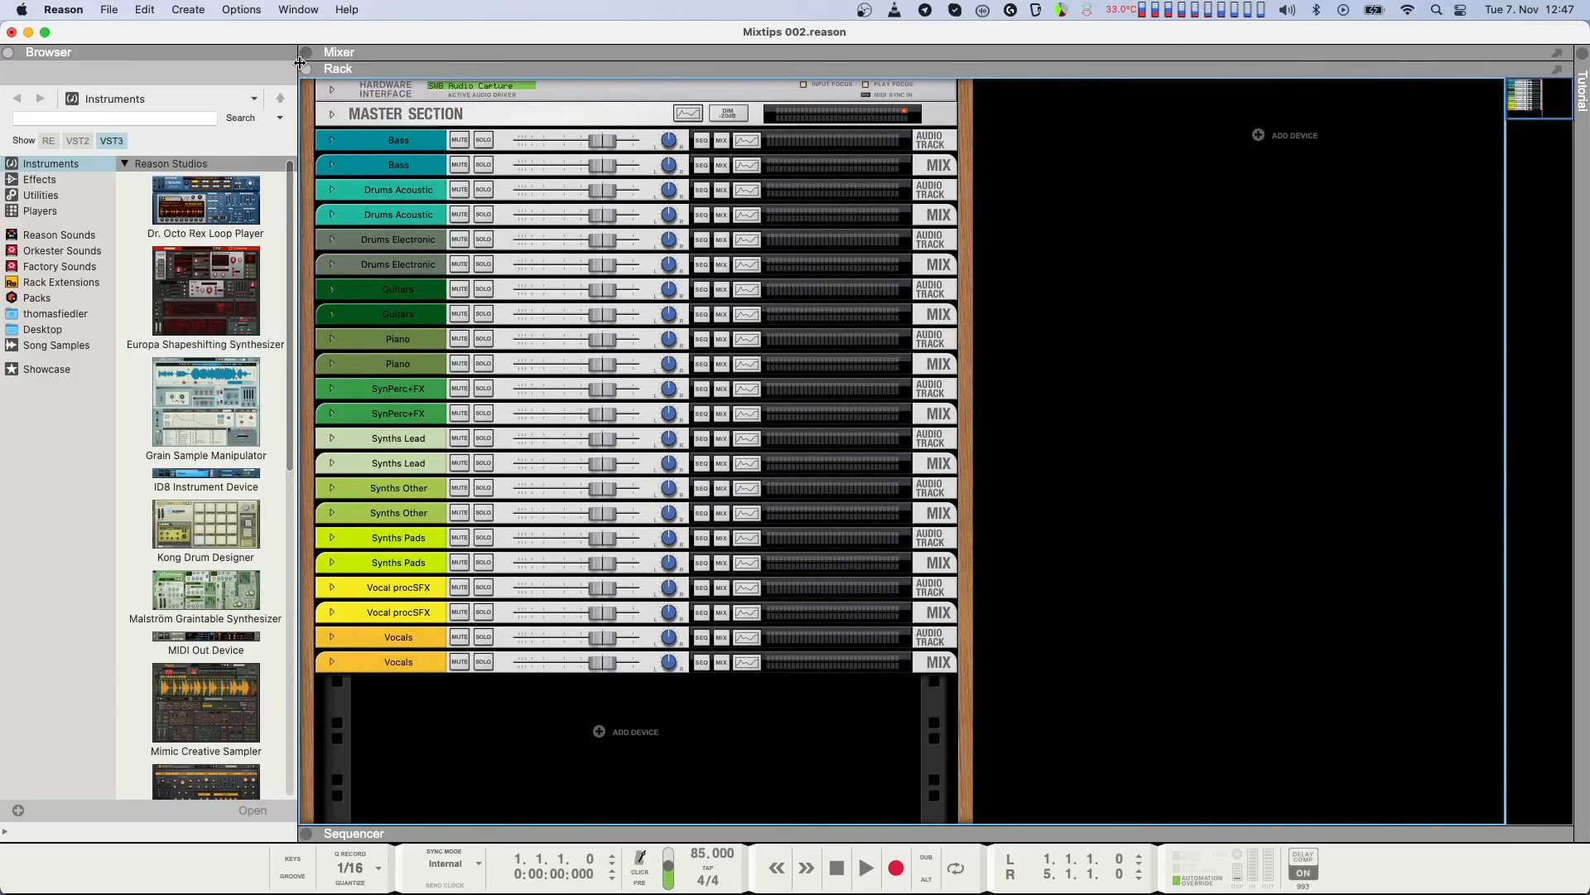
{"action": "key", "text": "Tab"}
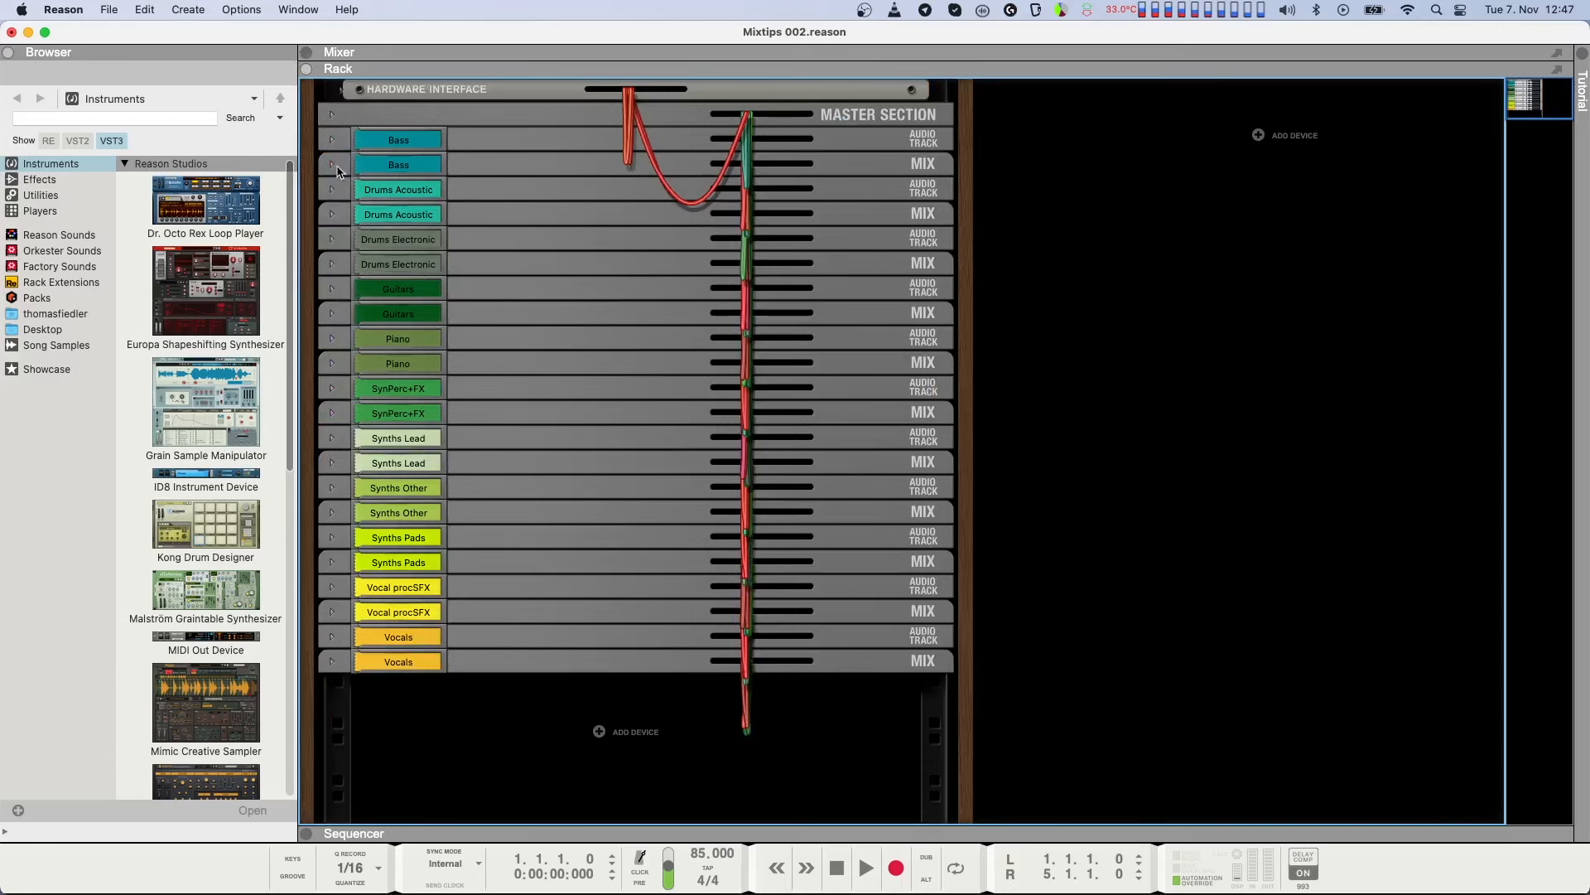
{"action": "left_click", "coordinate": [332, 165]}
{"action": "left_click", "coordinate": [333, 140]}
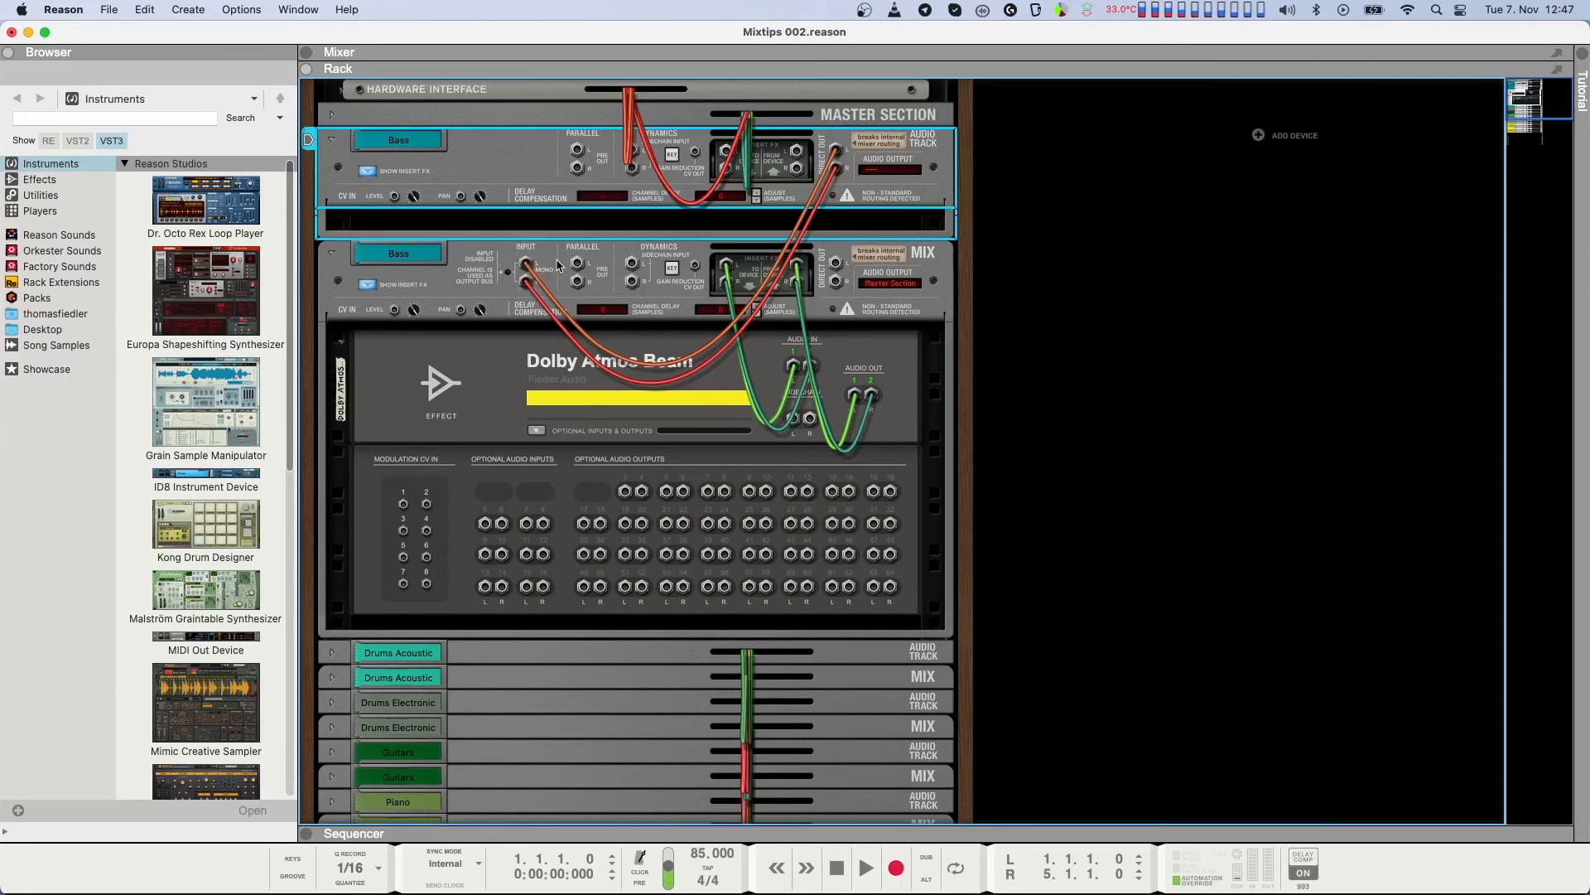
- Return to the rack's front and open the Dolby Atmos Beam plug-in window of the Bass mix channel
{"action": "key", "text": "Tab"}
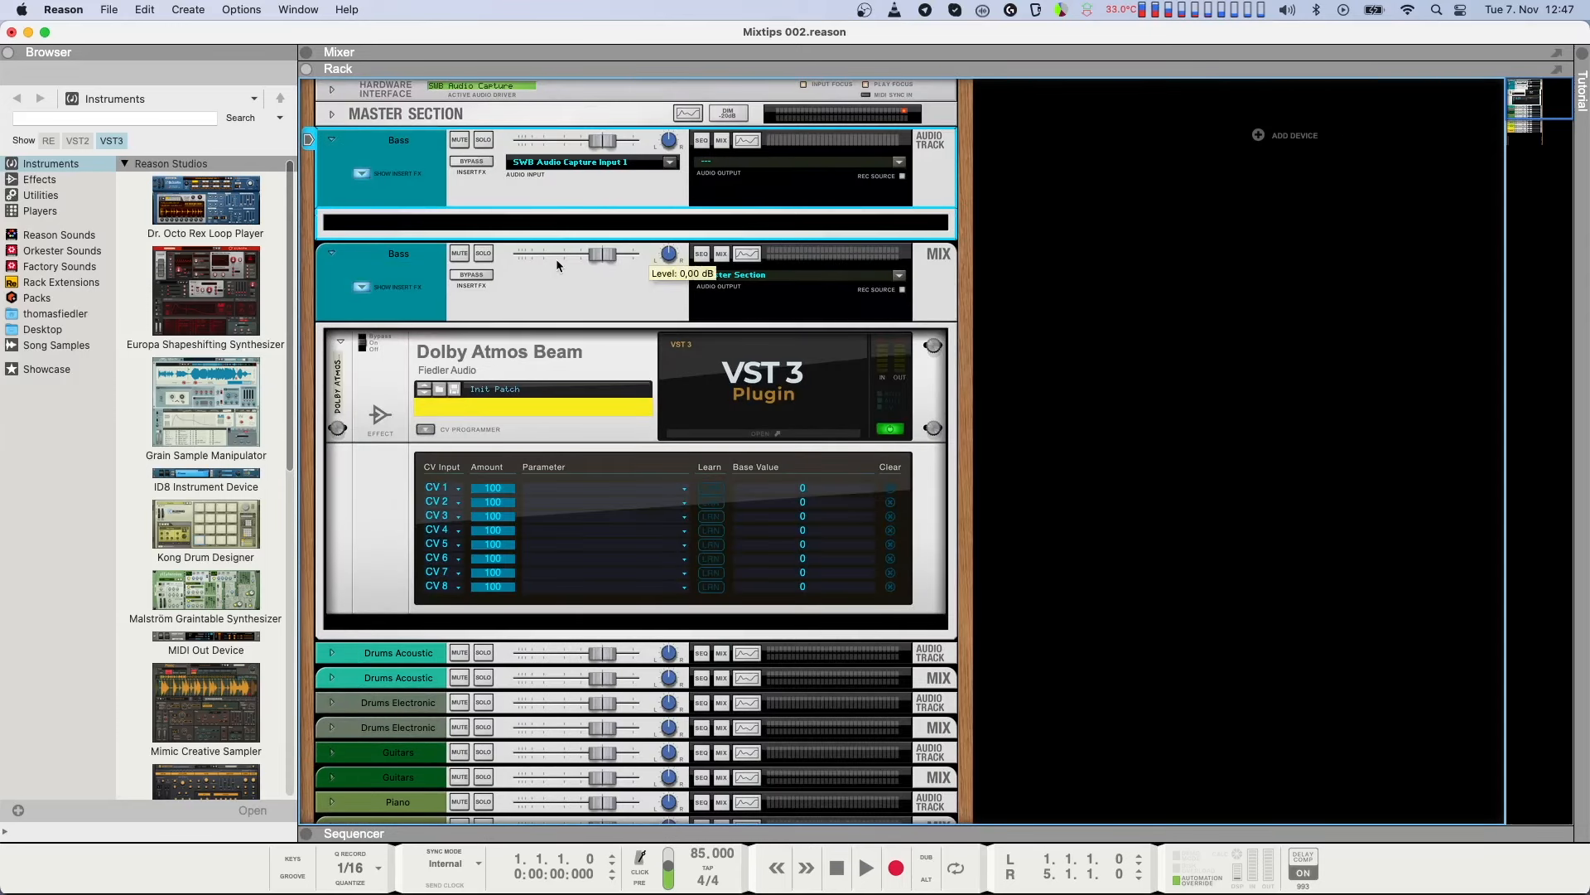
{"action": "left_click", "coordinate": [736, 436]}
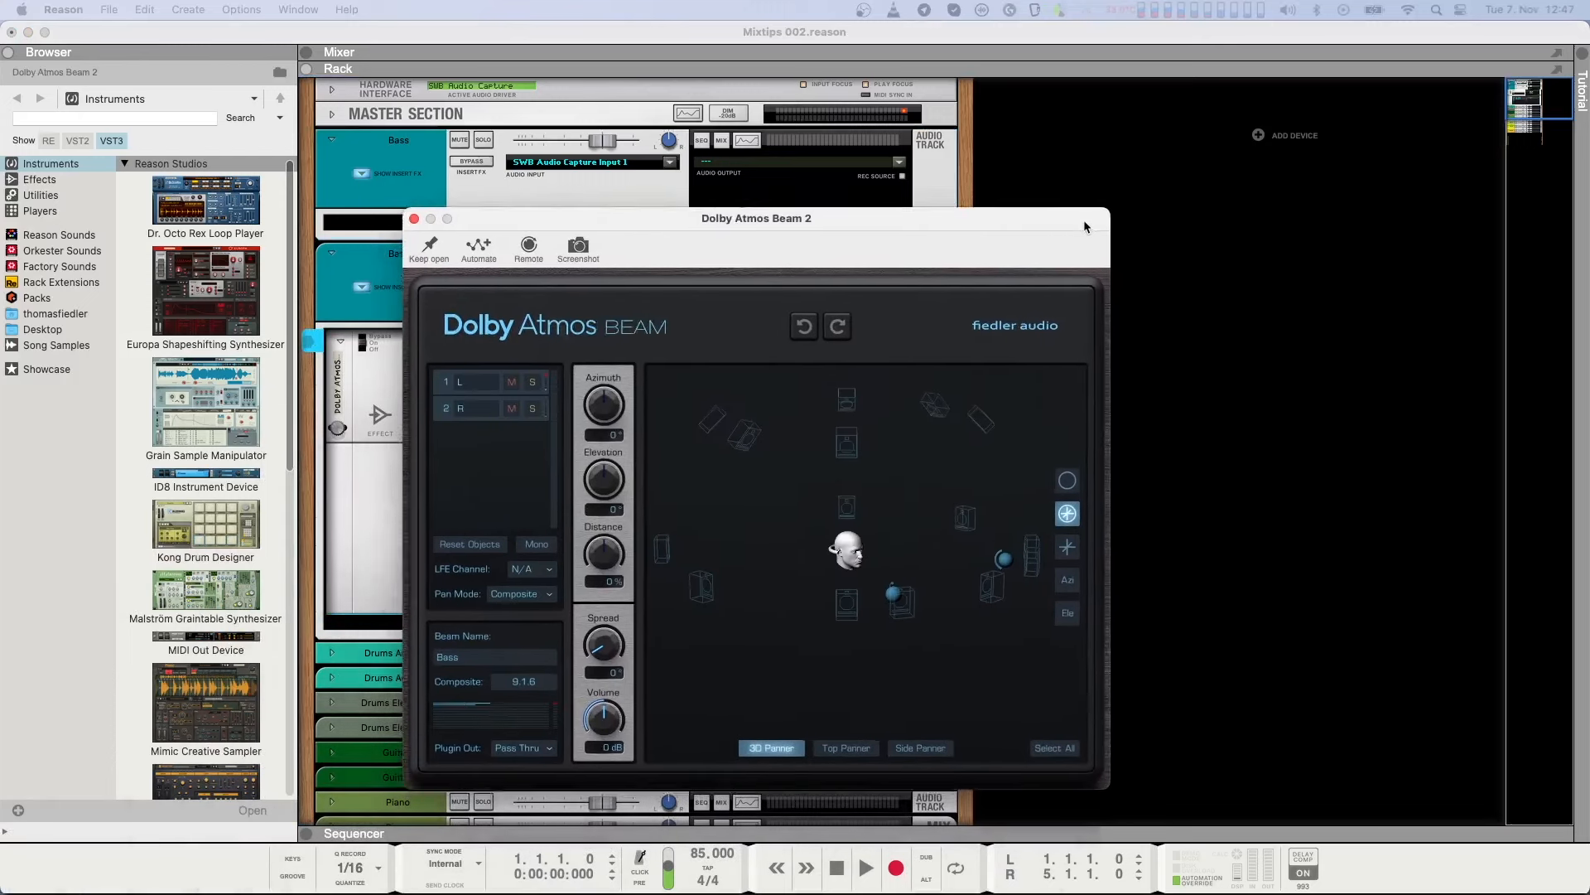
{"action": "left_click_drag", "start_coordinate": [1085, 226], "coordinate": [1098, 197]}
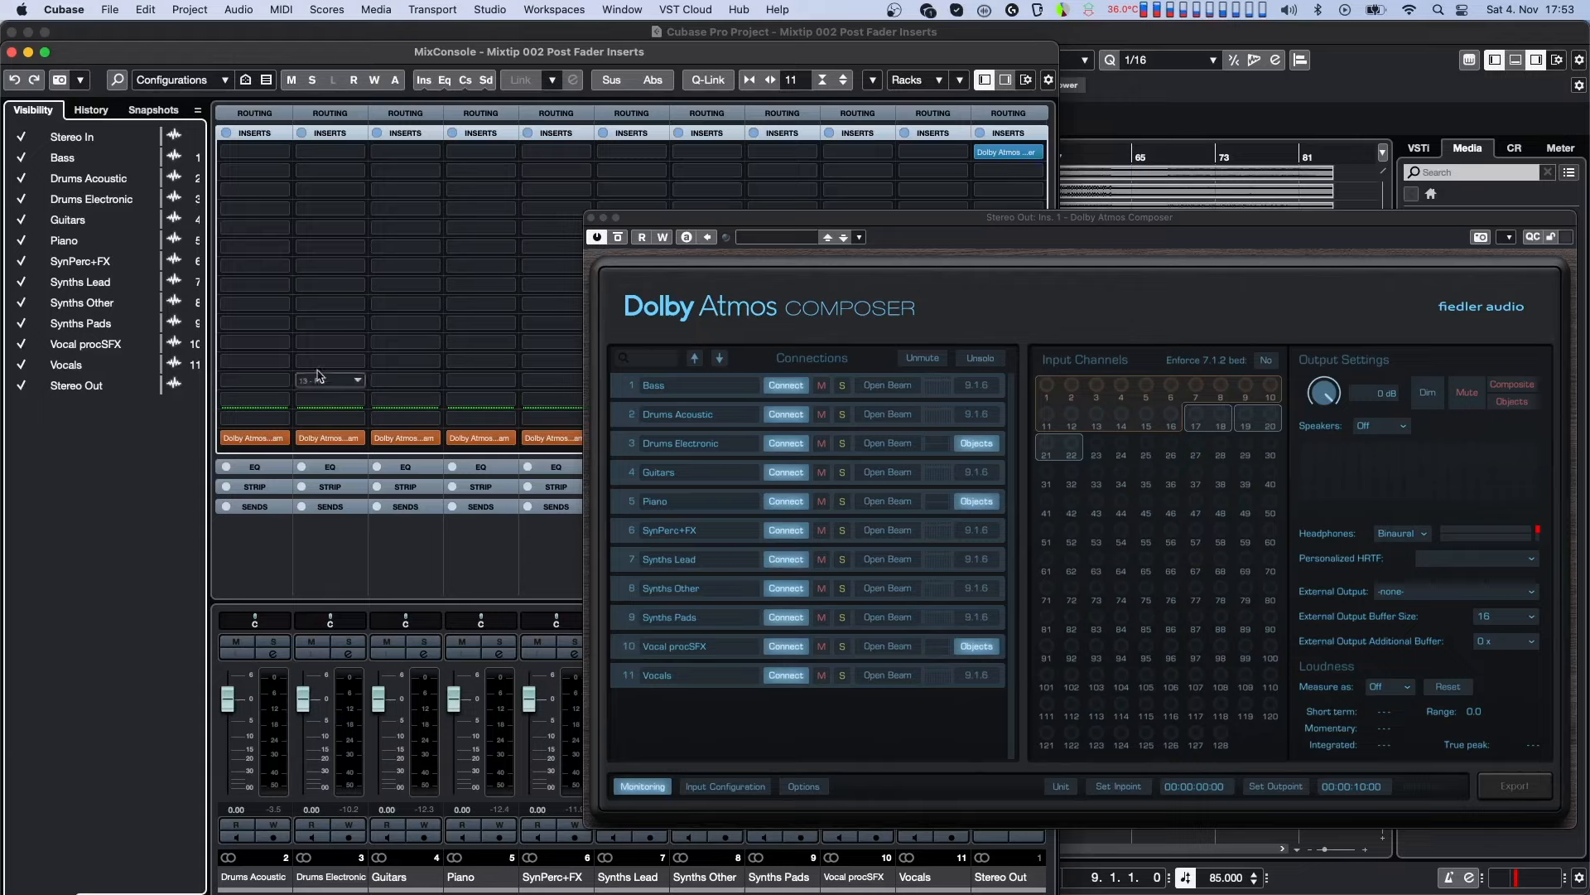
- Switch to Cubase, open the Drums Electronic channel's Dolby Atmos Beam, select Pass Thru as its plug-in output and close the window
{"action": "left_click", "coordinate": [318, 440]}
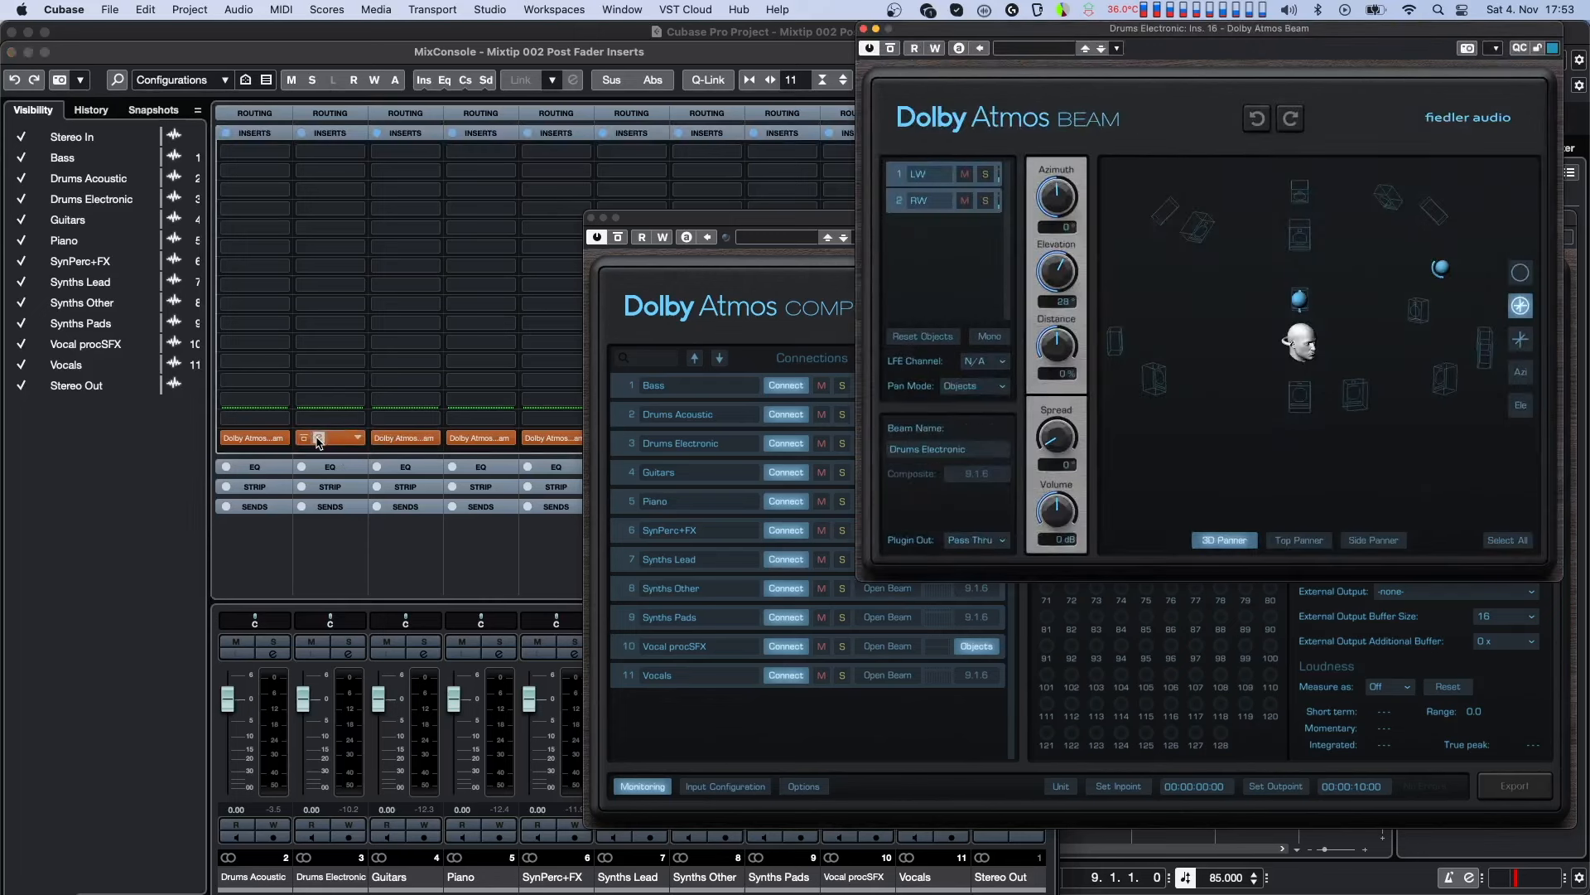
{"action": "left_click", "coordinate": [986, 542]}
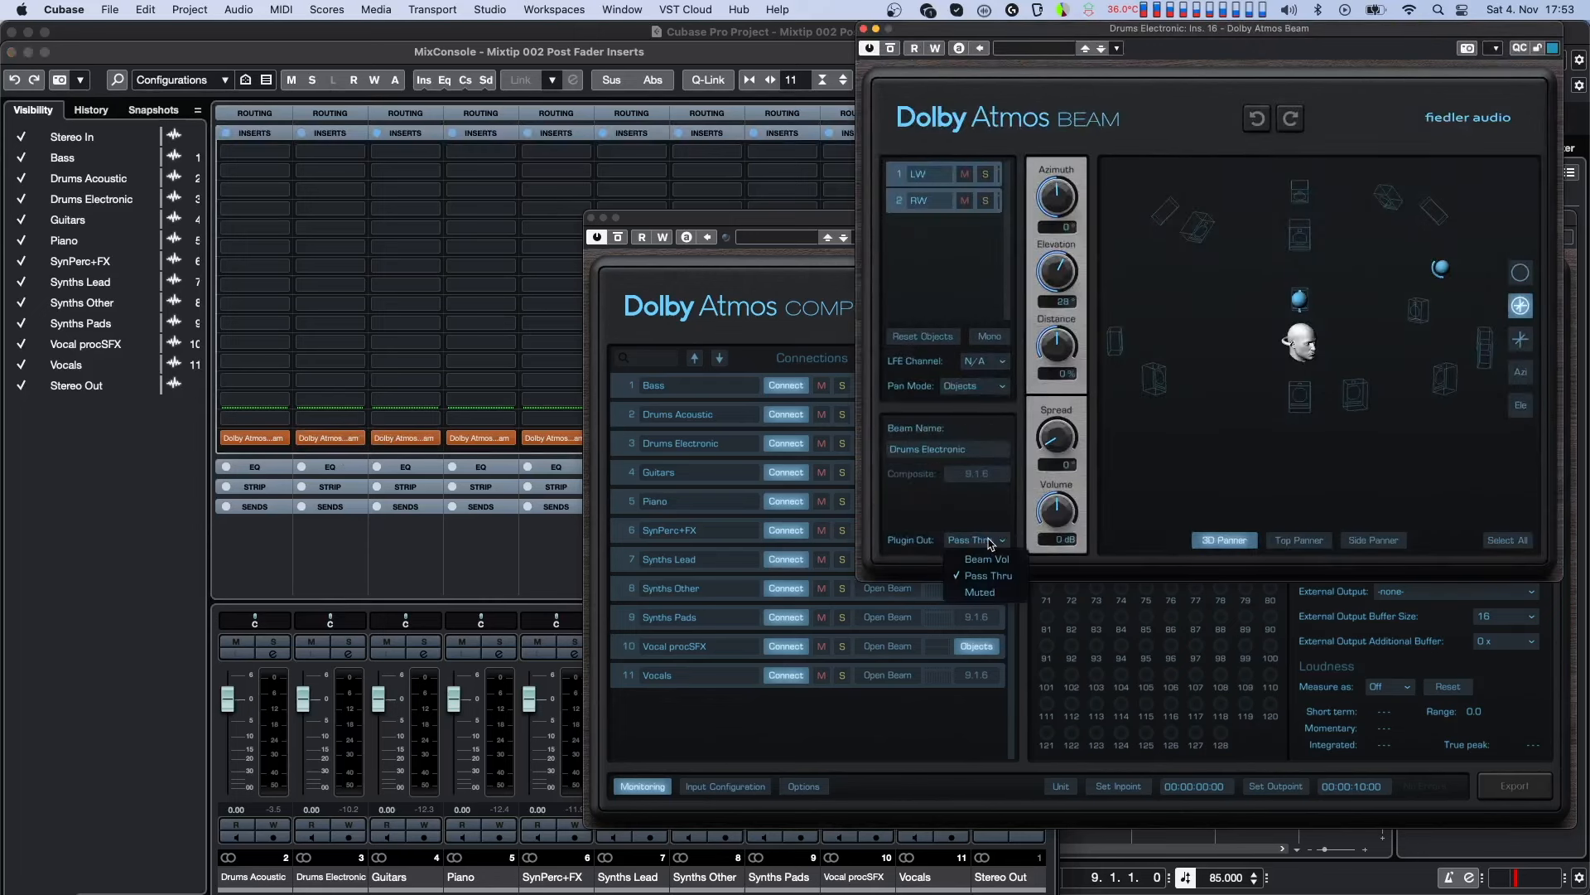
{"action": "left_click", "coordinate": [988, 575]}
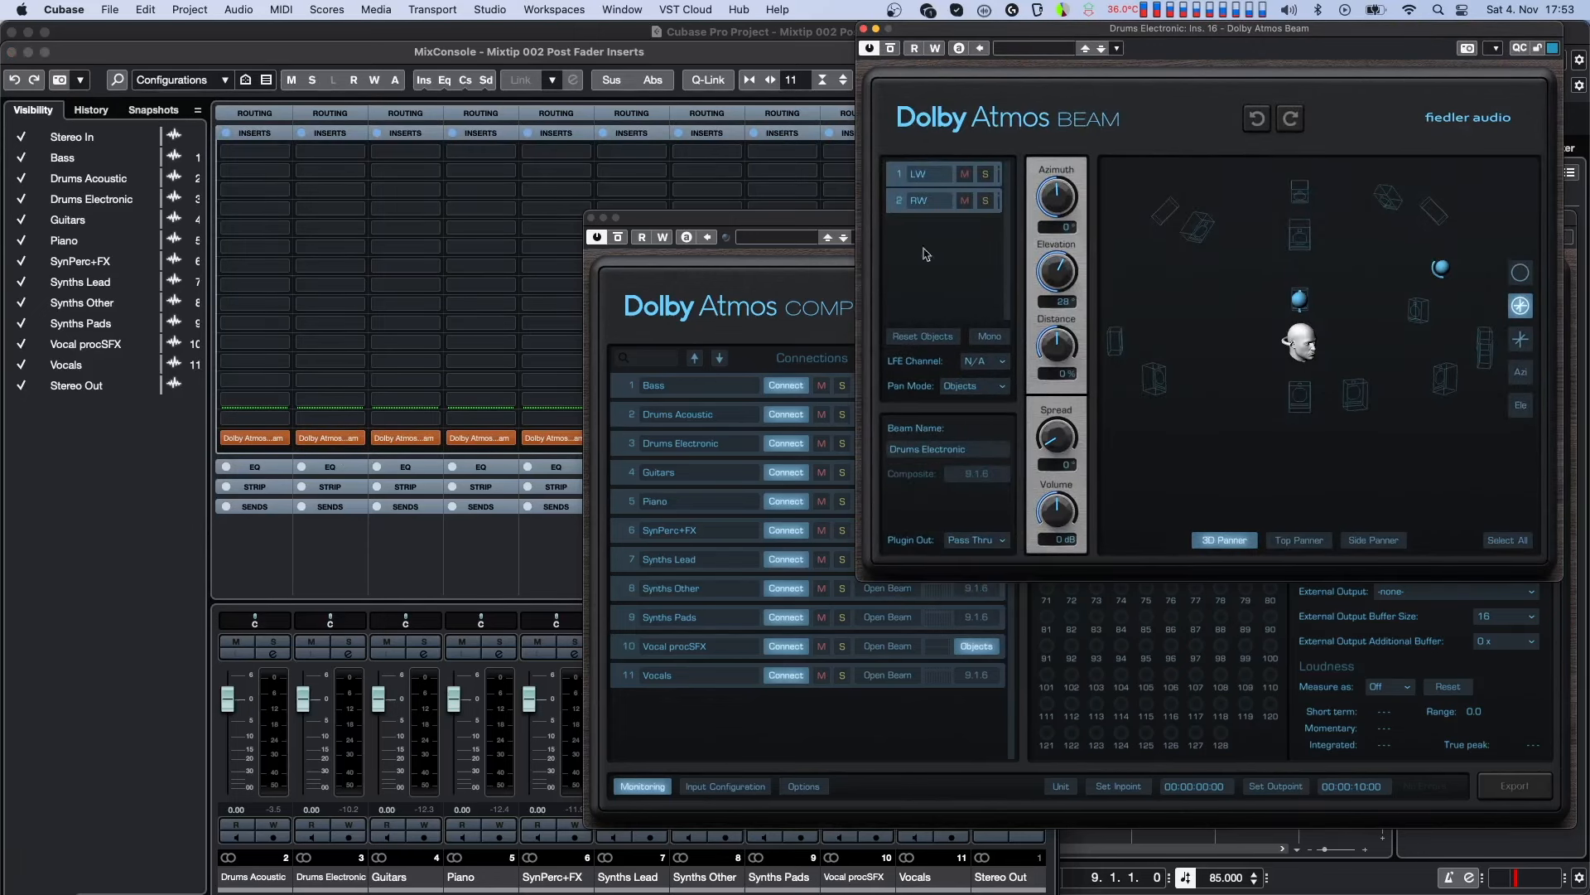
{"action": "left_click", "coordinate": [864, 29]}
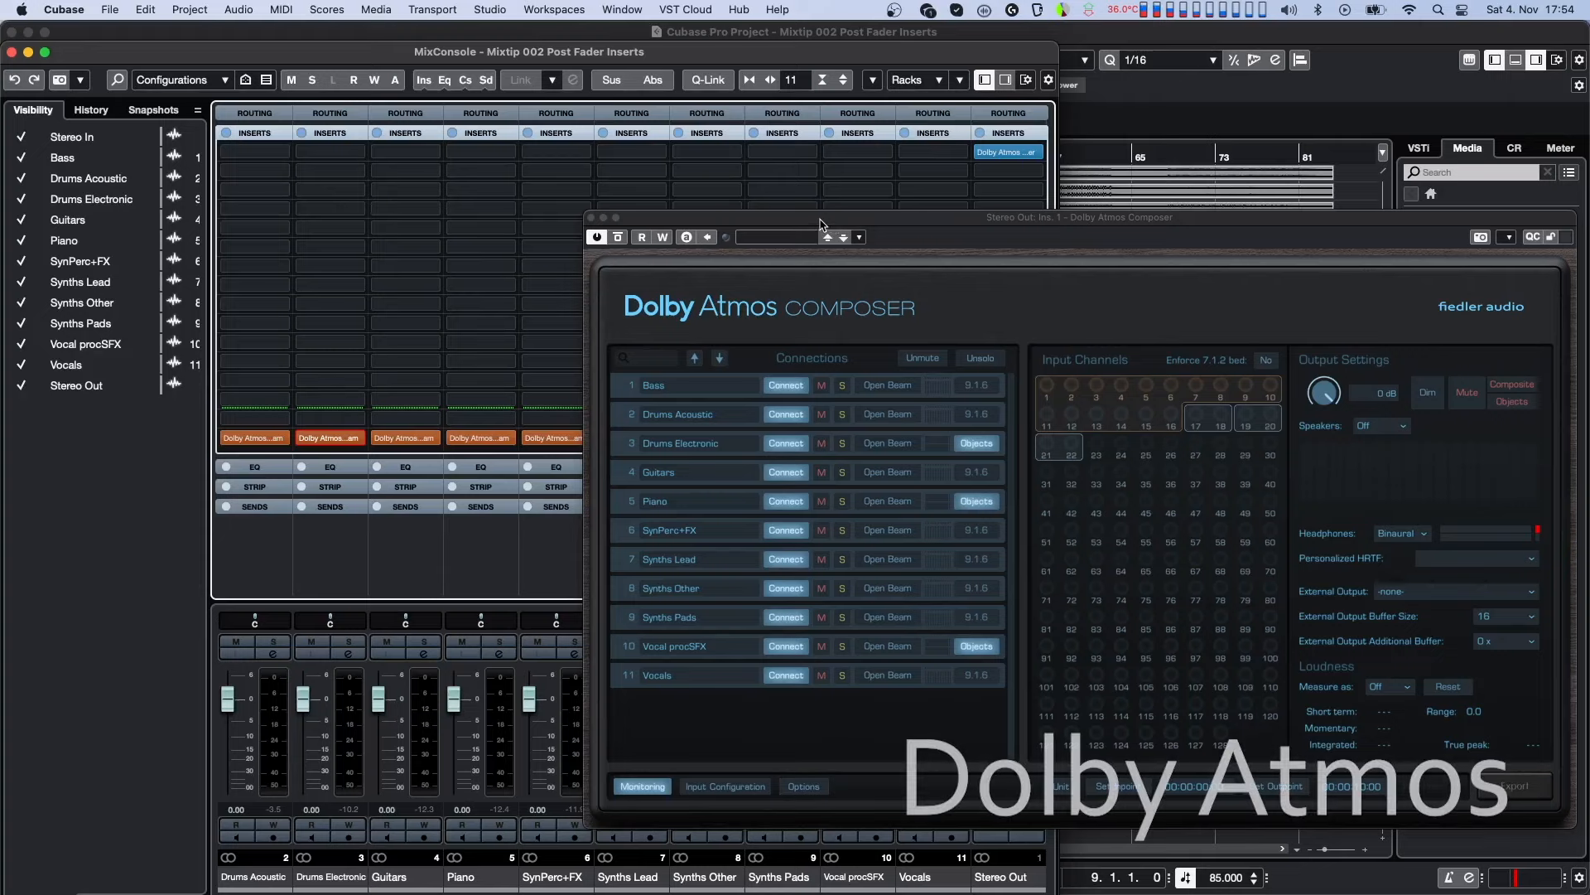
- Play the Cubase mix from bar 9 and compare Dolby Atmos with stereo by repeatedly bypassing and re-enabling the Stereo Out Composer
{"action": "key", "text": "space"}
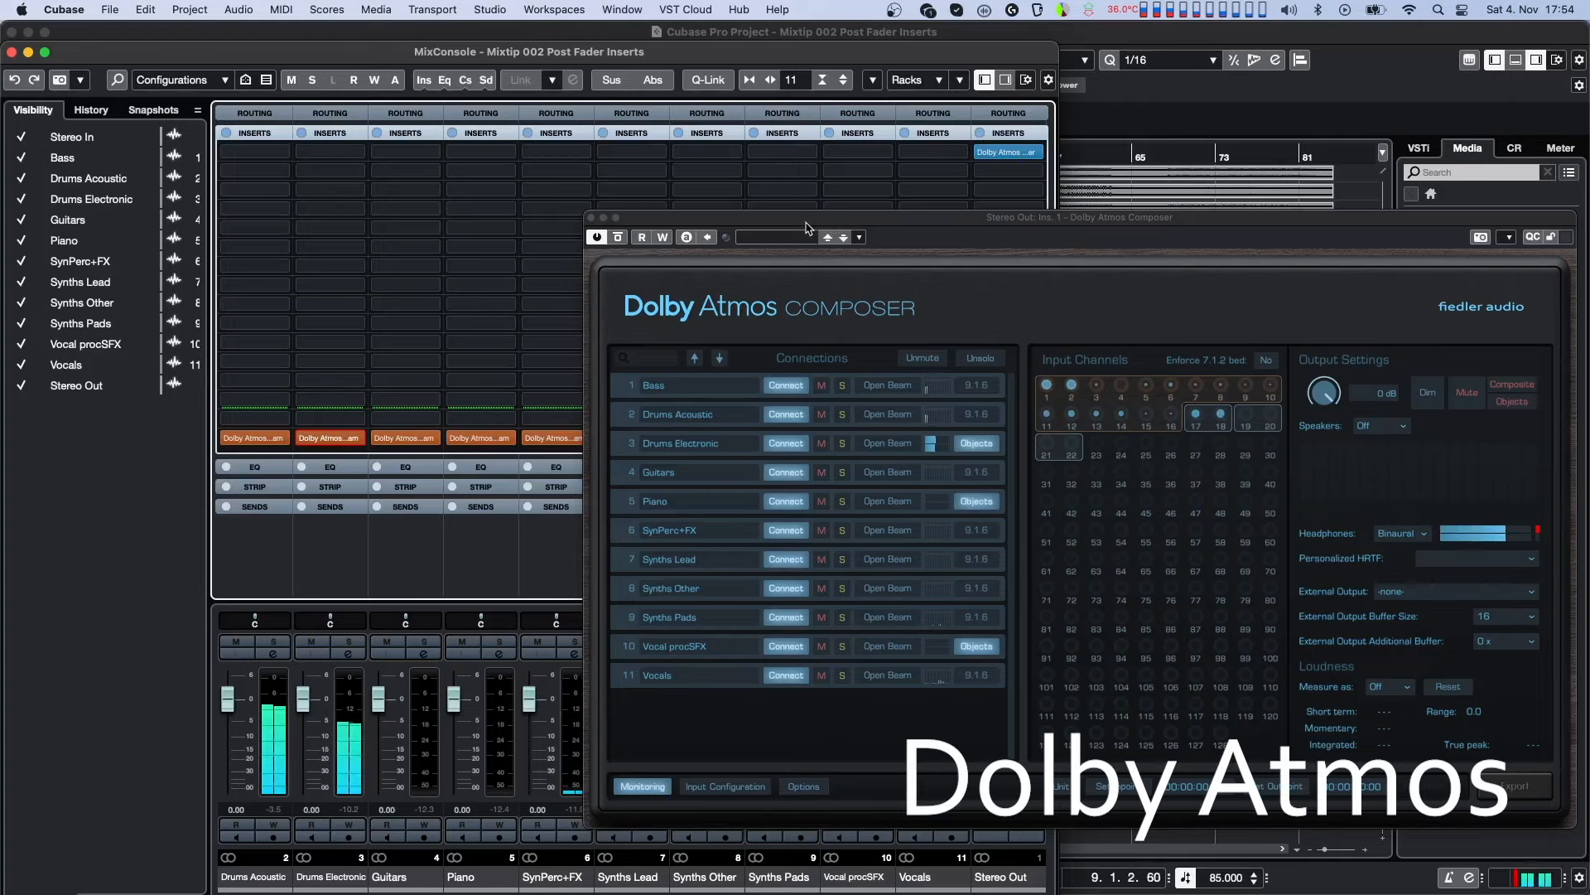
{"action": "left_click", "coordinate": [617, 238]}
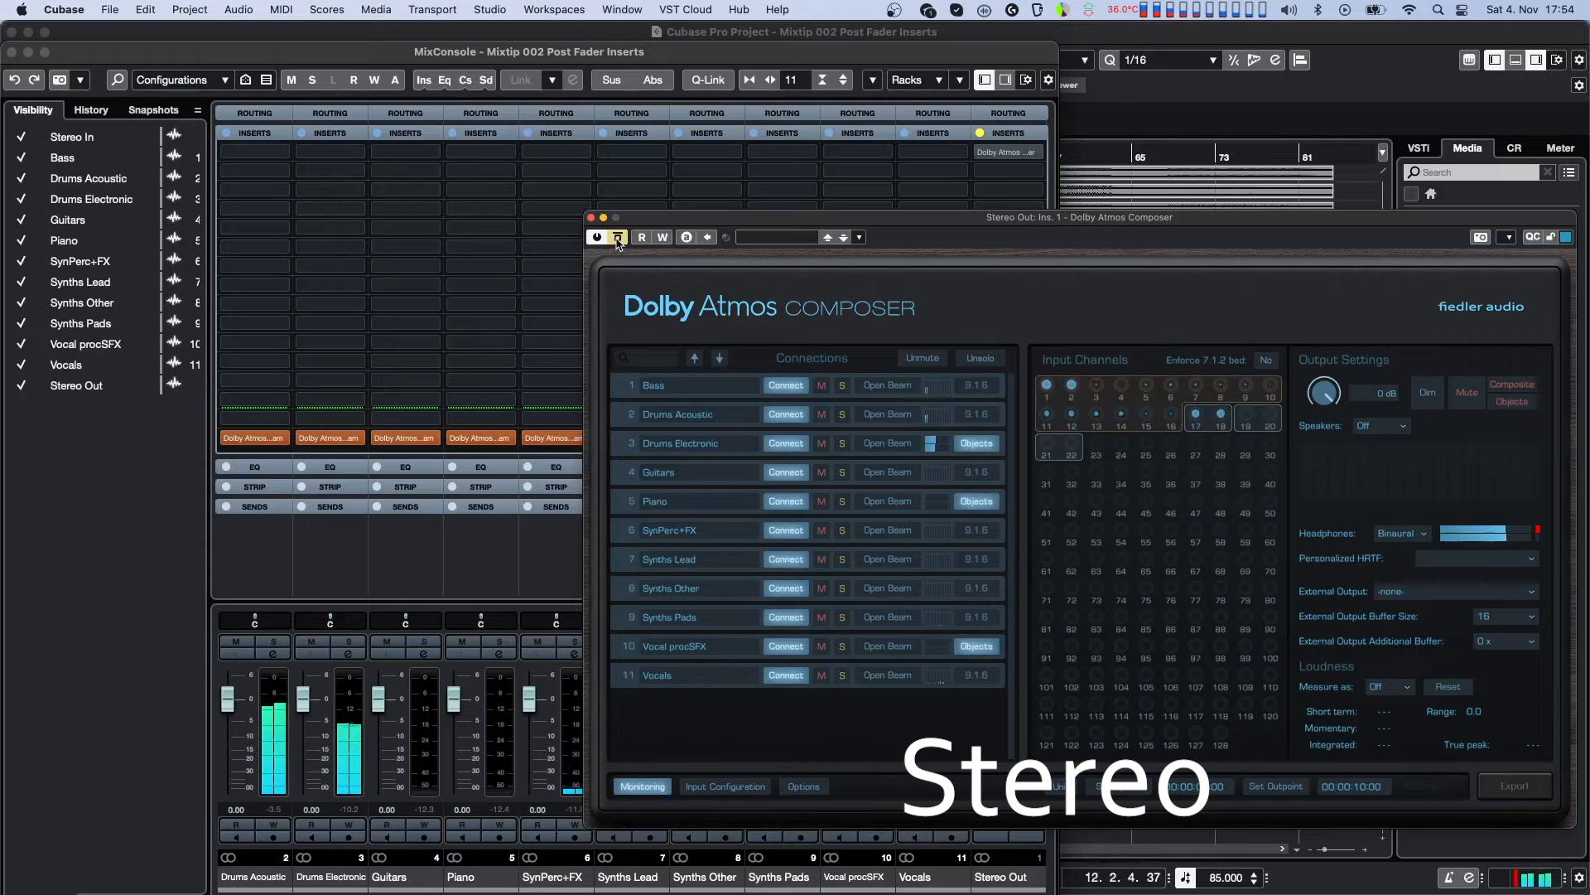
{"action": "left_click", "coordinate": [617, 238]}
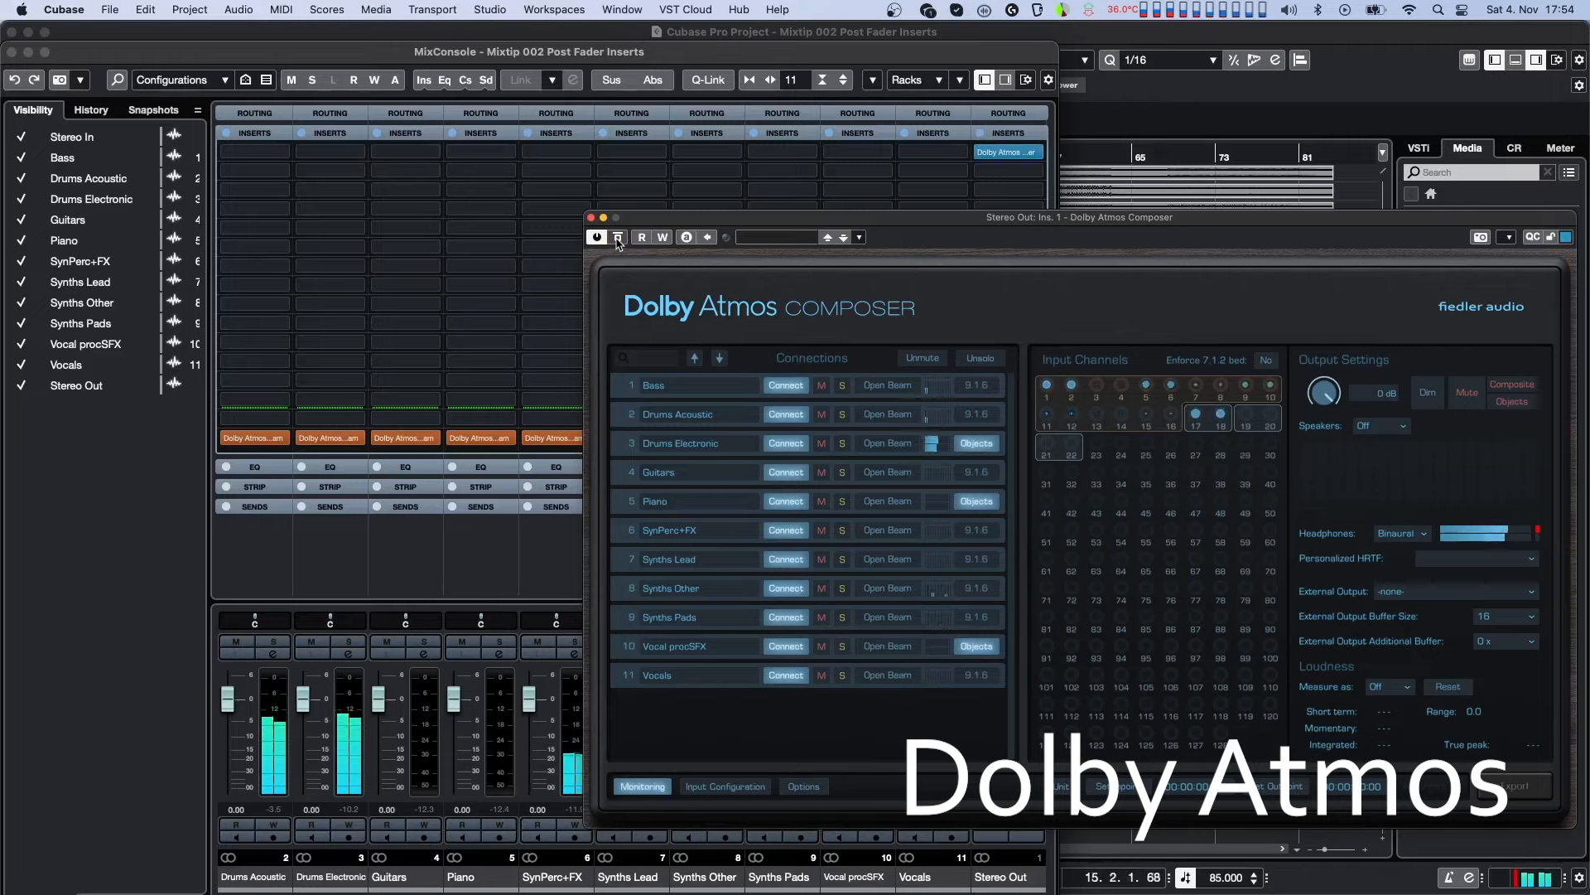
{"action": "left_click", "coordinate": [617, 238]}
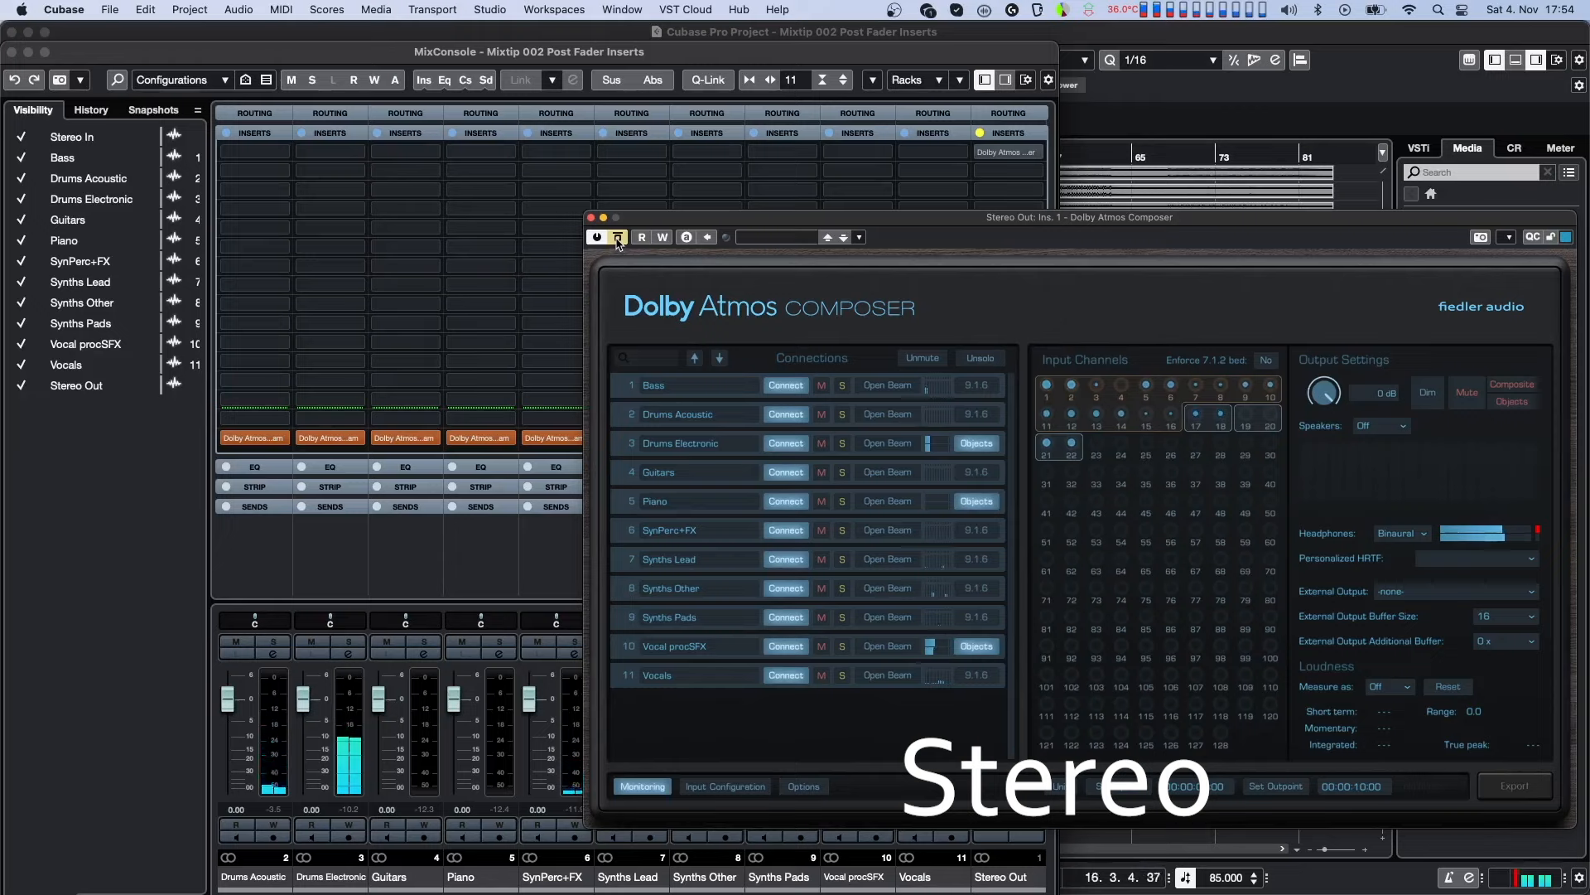
{"action": "left_click", "coordinate": [617, 237]}
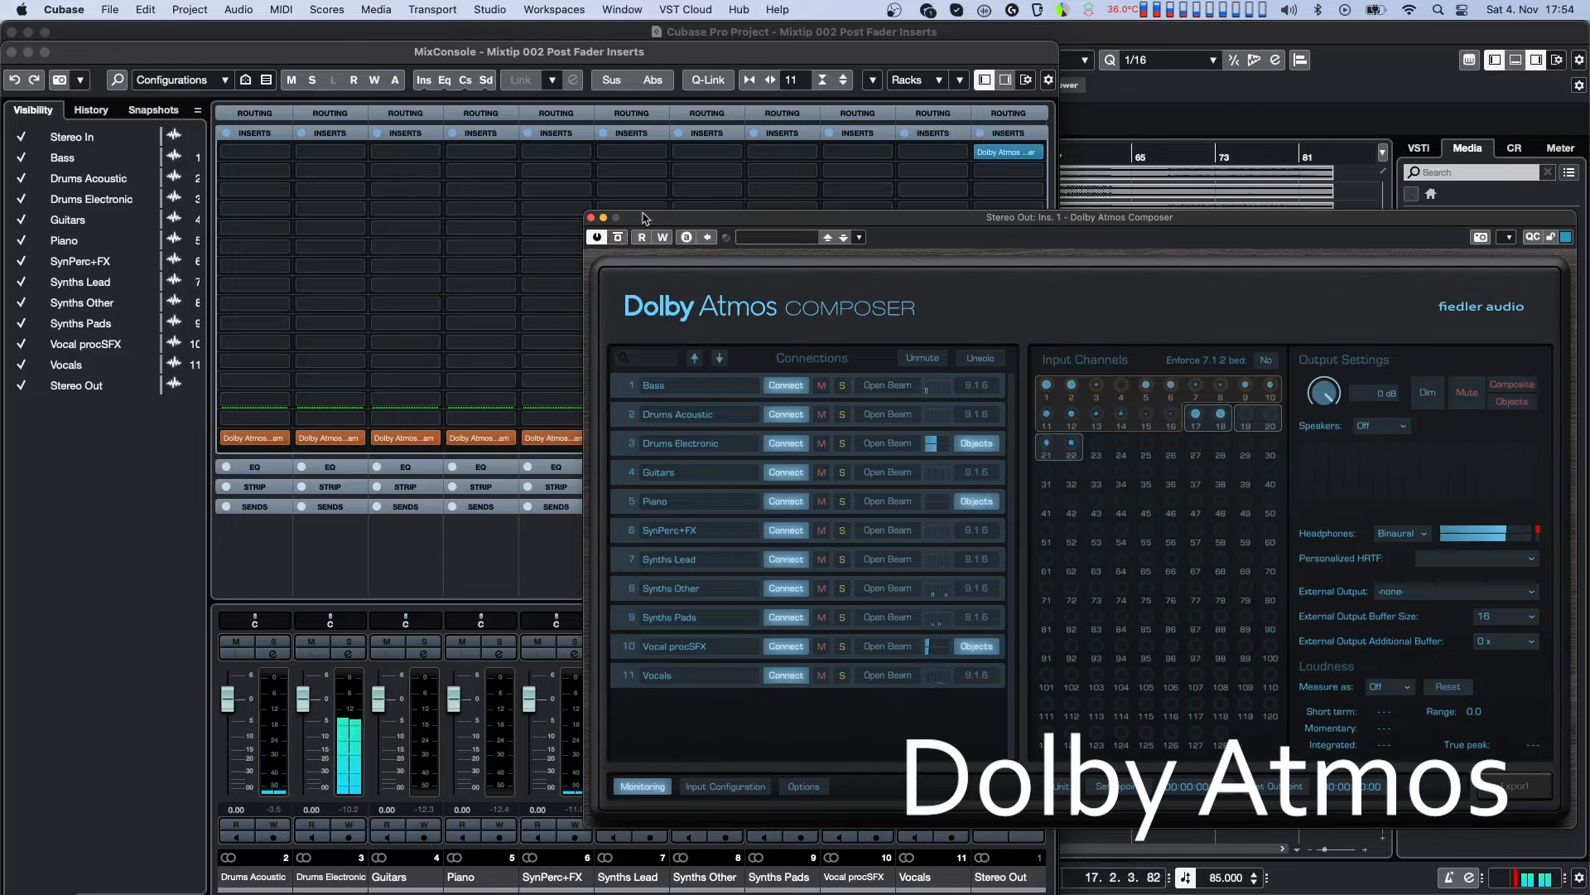